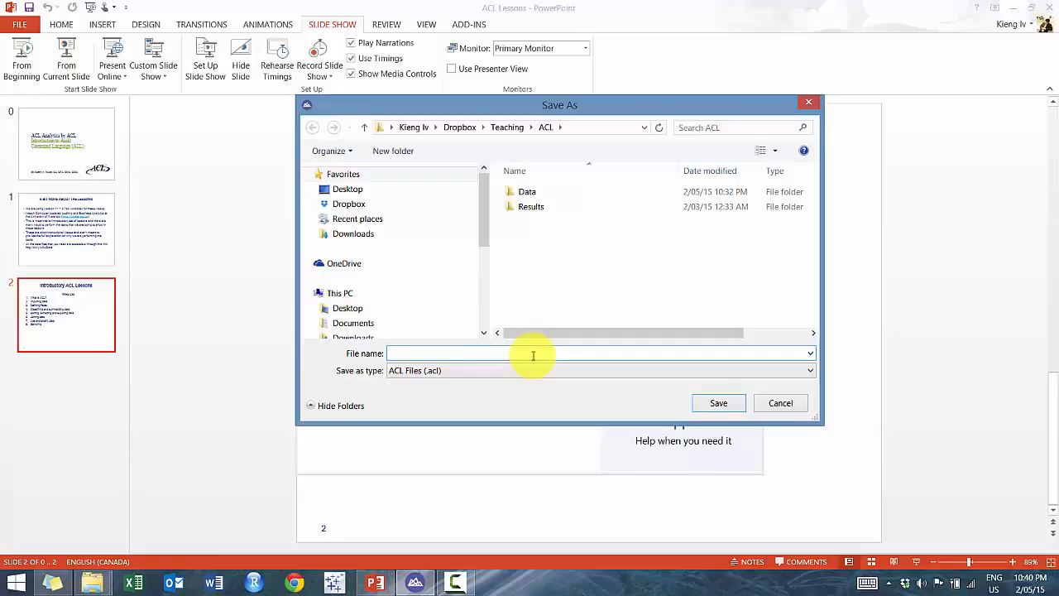
Step: Save the new ACL project as Tutorial Analytics in the ACL folder and bring its window to the front
text(Tutorial Analytics)
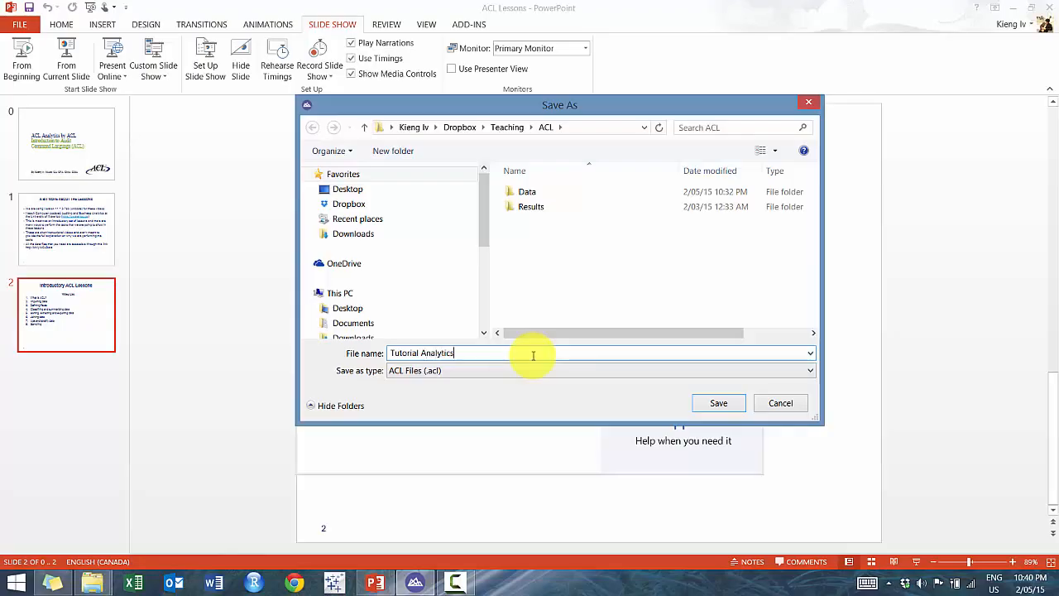
click(716, 403)
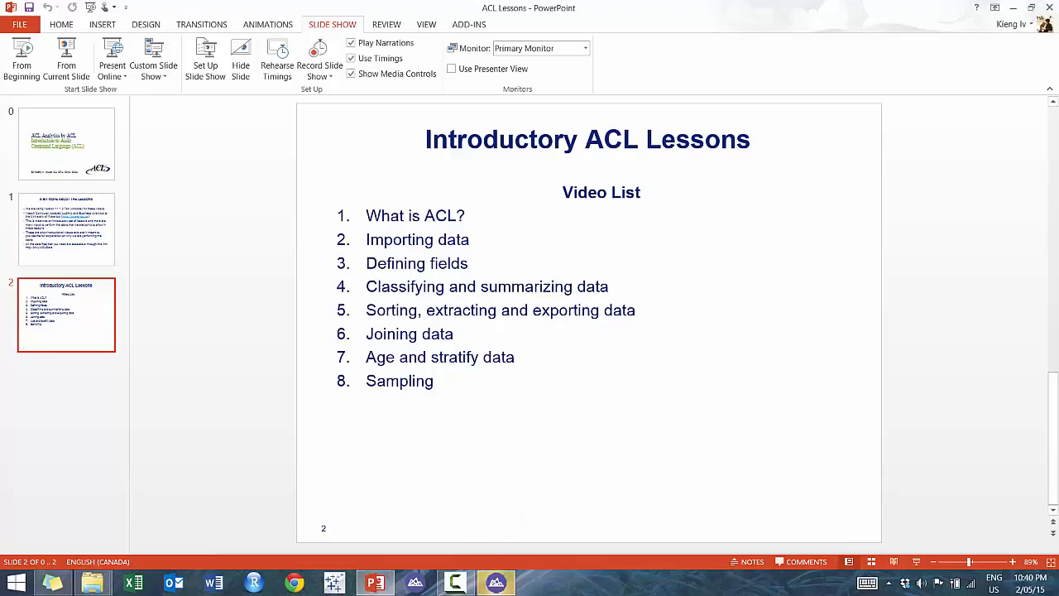
drag(272, 595, 425, 4)
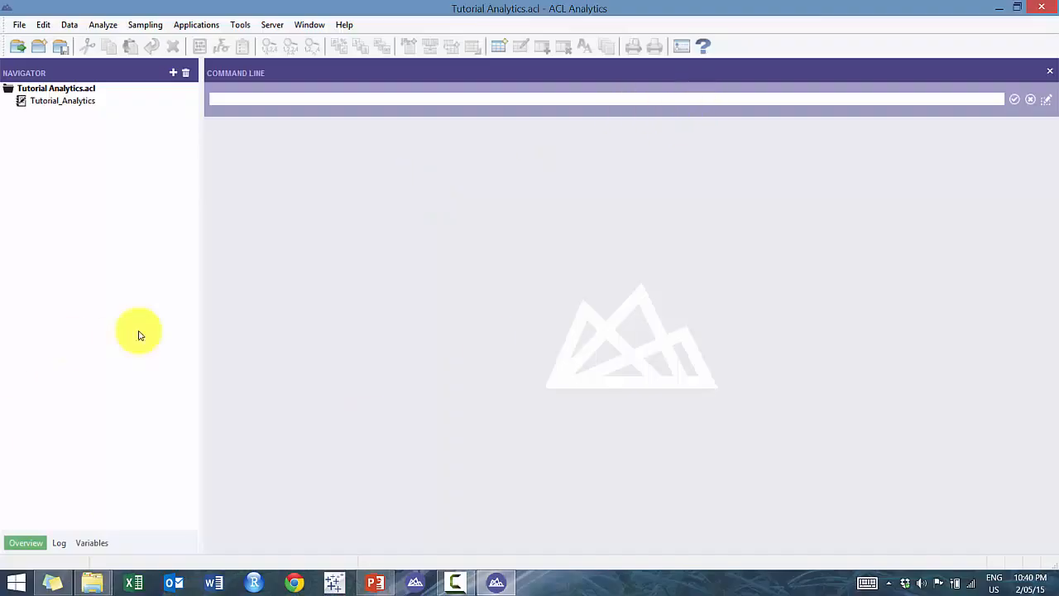
Step: Create a folder named Scripts in the Tutorial Analytics project
right_click(87, 88)
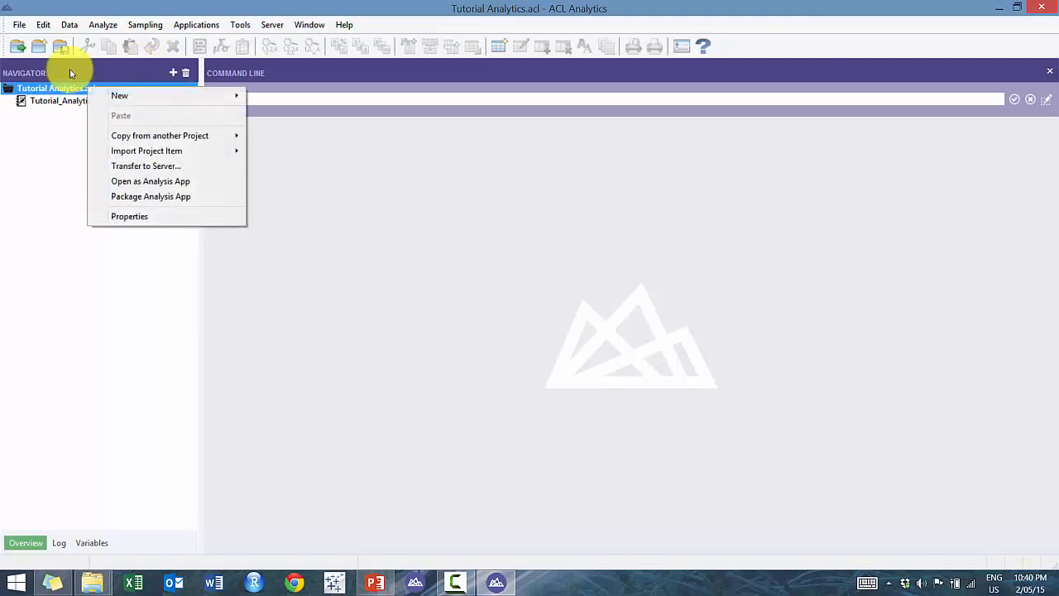
mouse_move(164, 95)
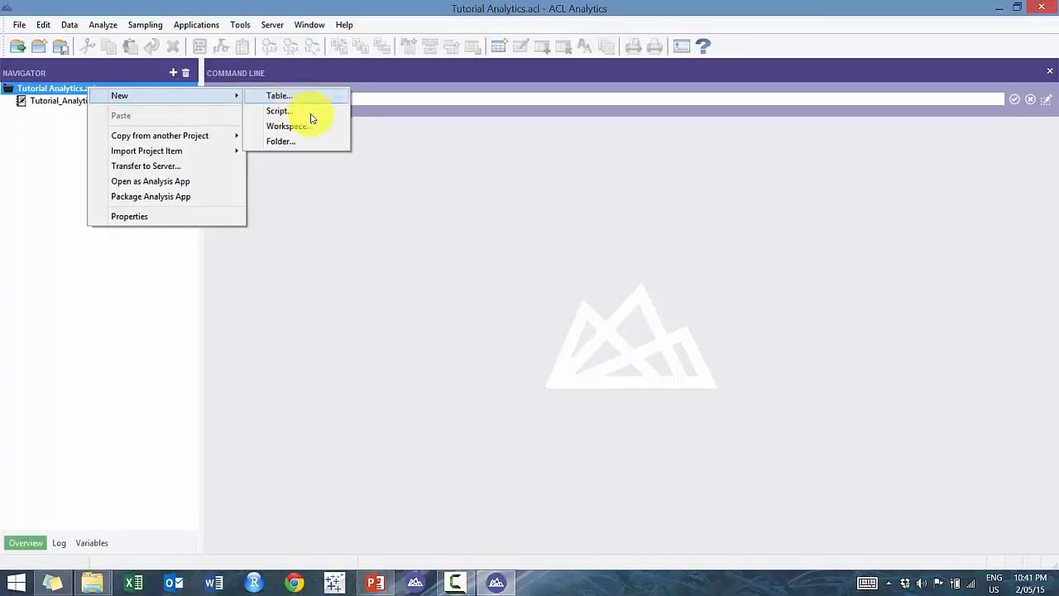
click(309, 139)
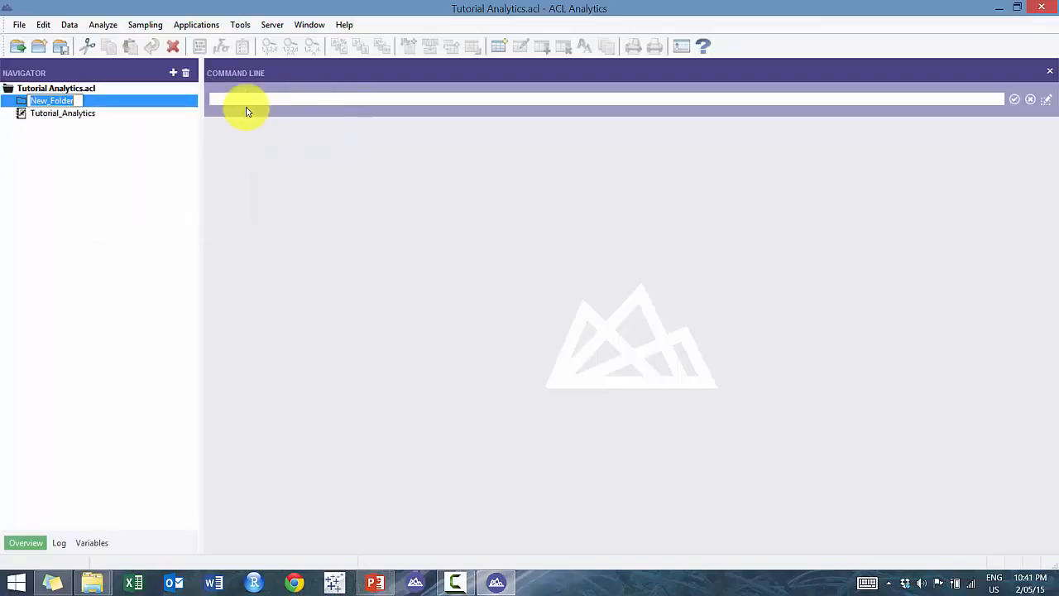
text(Scripts)
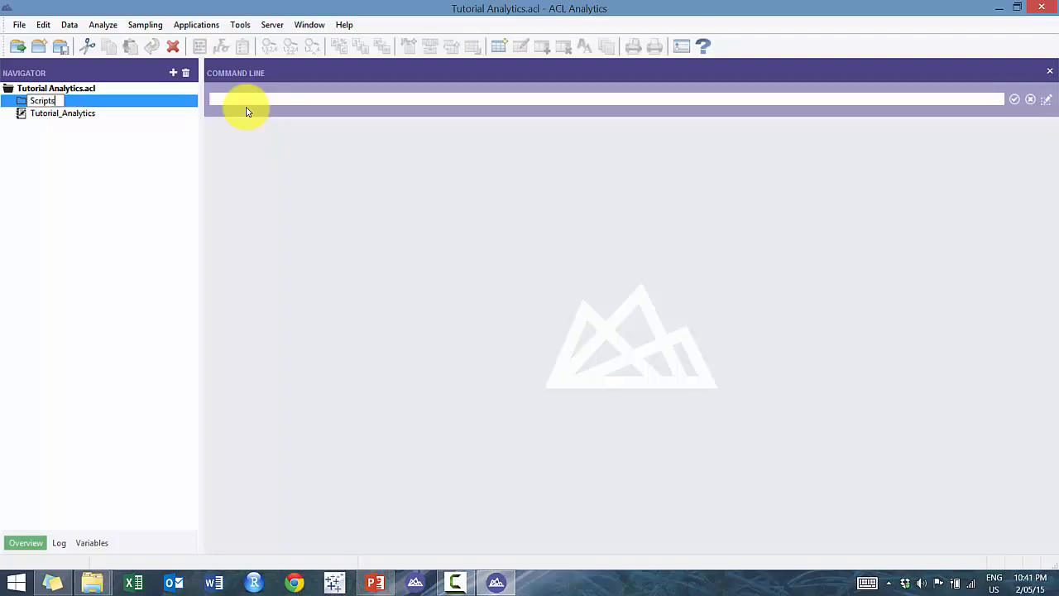
key(Return)
Step: Add a folder named Tables at the root of the Tutorial Analytics project
right_click(71, 91)
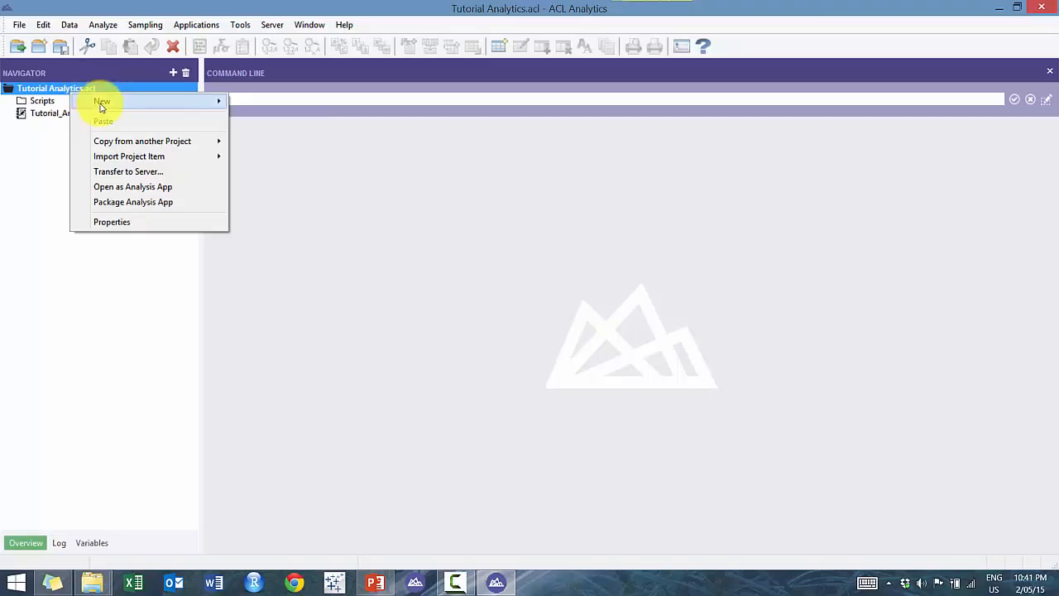
mouse_move(102, 106)
click(270, 148)
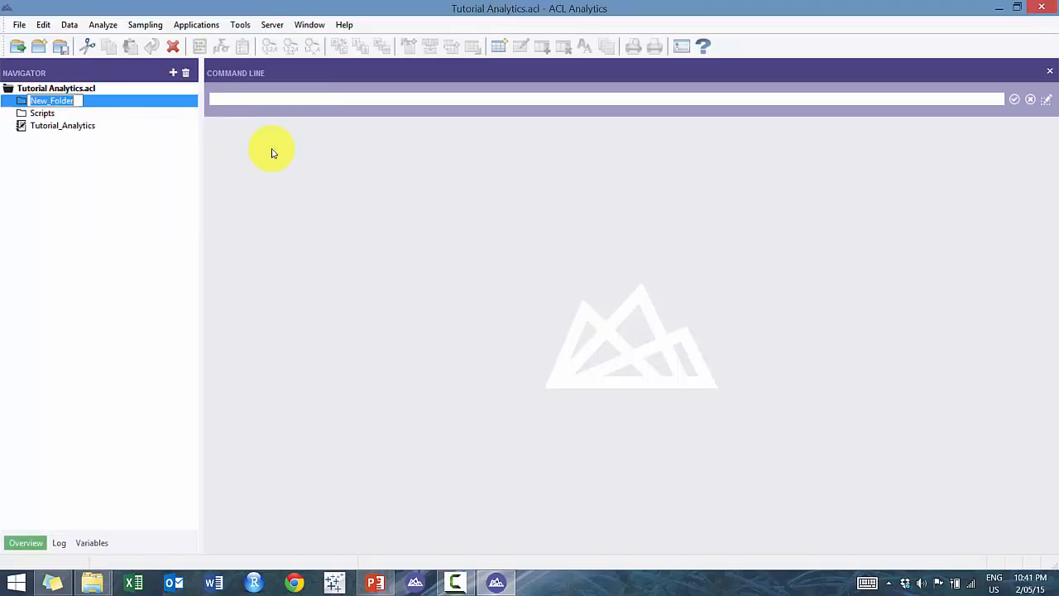
text(Tables)
key(Return)
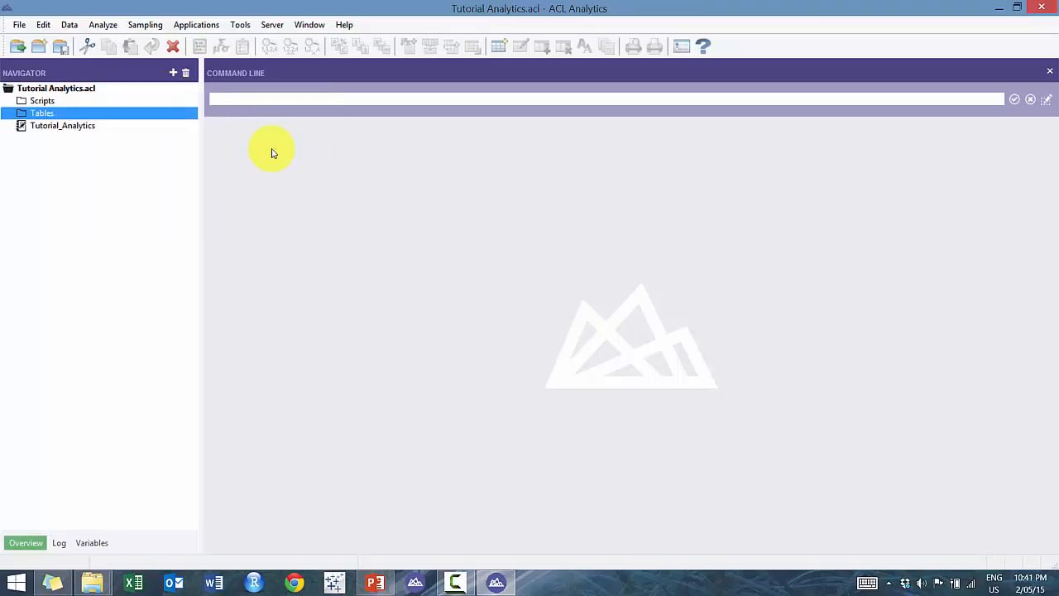
Step: Add a folder named Workspaces at the root of the Tutorial Analytics project
right_click(60, 92)
mouse_move(206, 97)
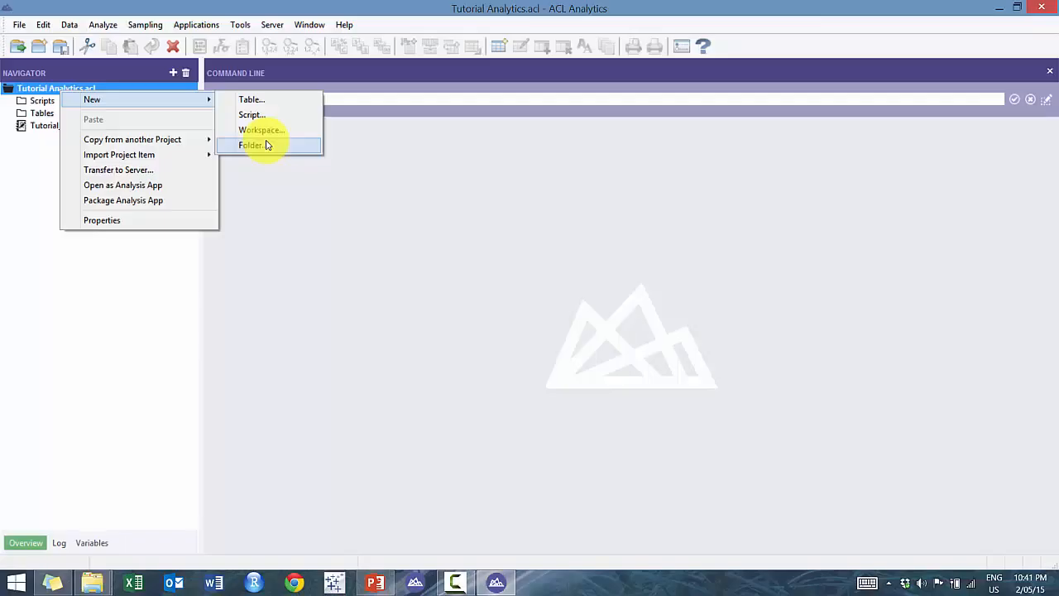
click(266, 145)
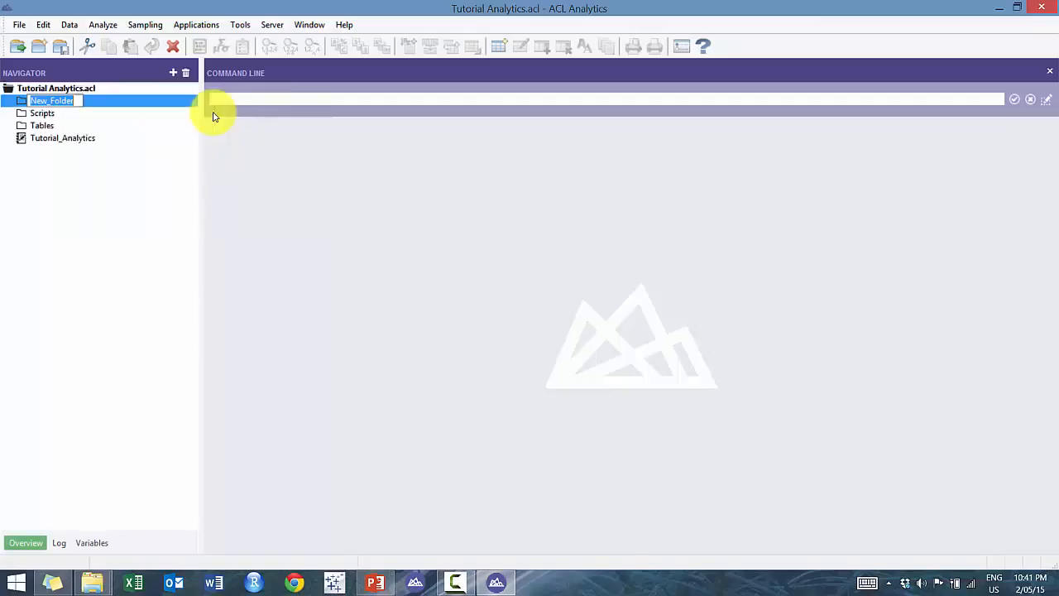
text(Wor)
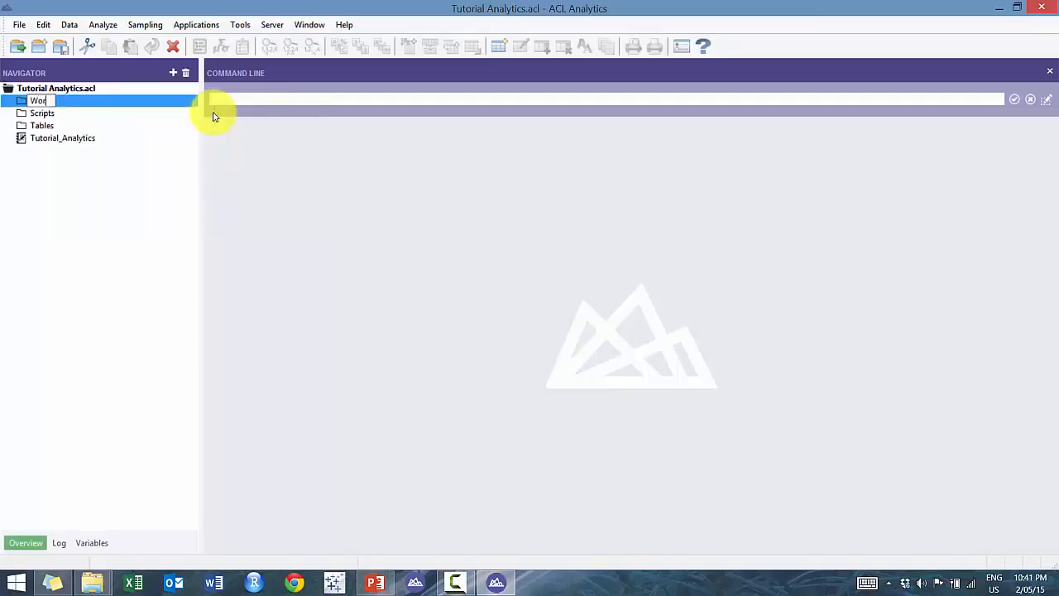
text(kspaces)
key(Return)
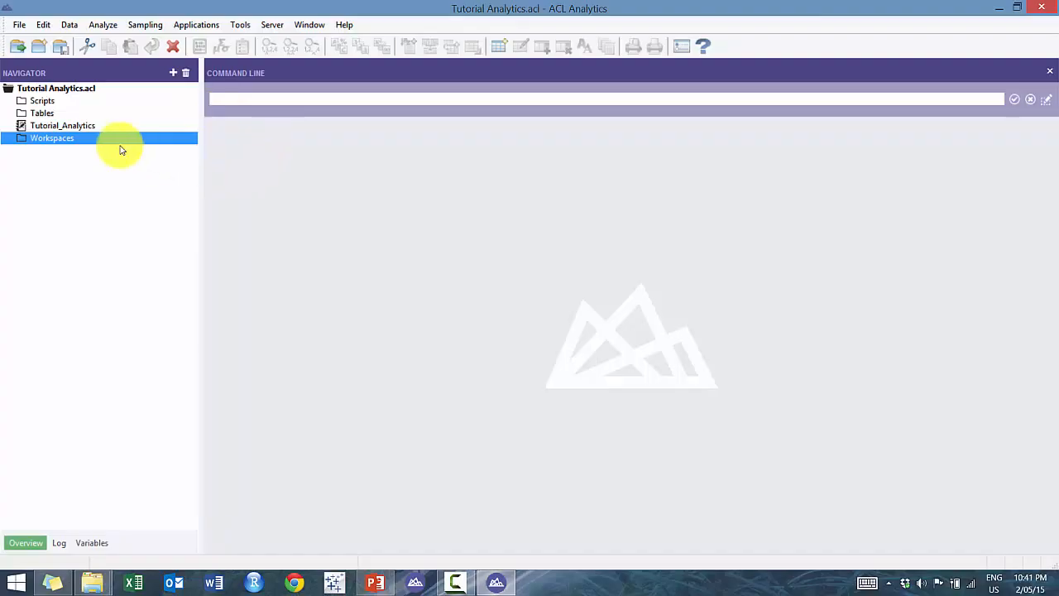
click(80, 104)
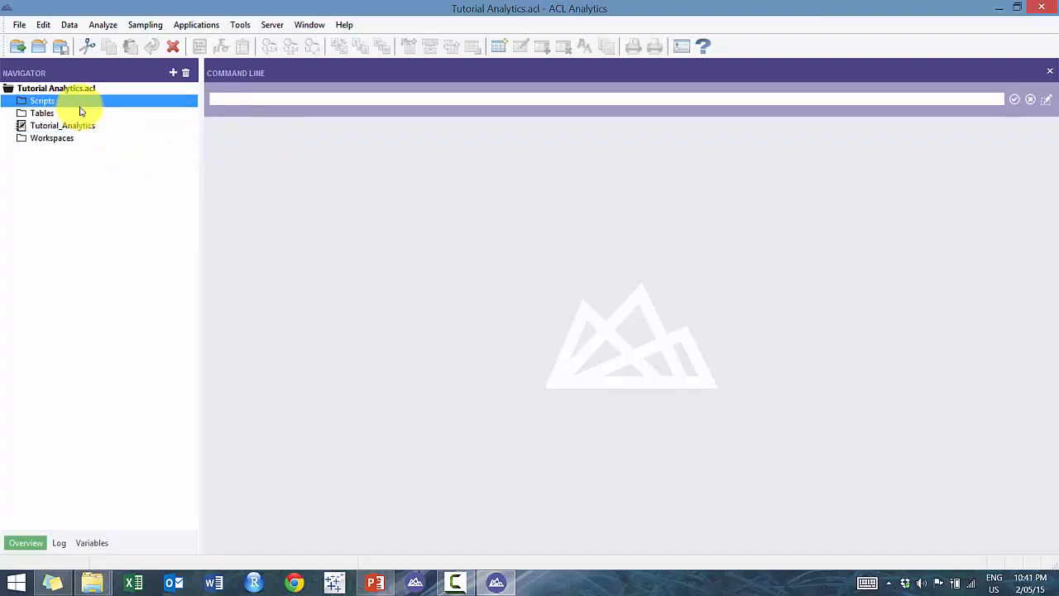
click(35, 113)
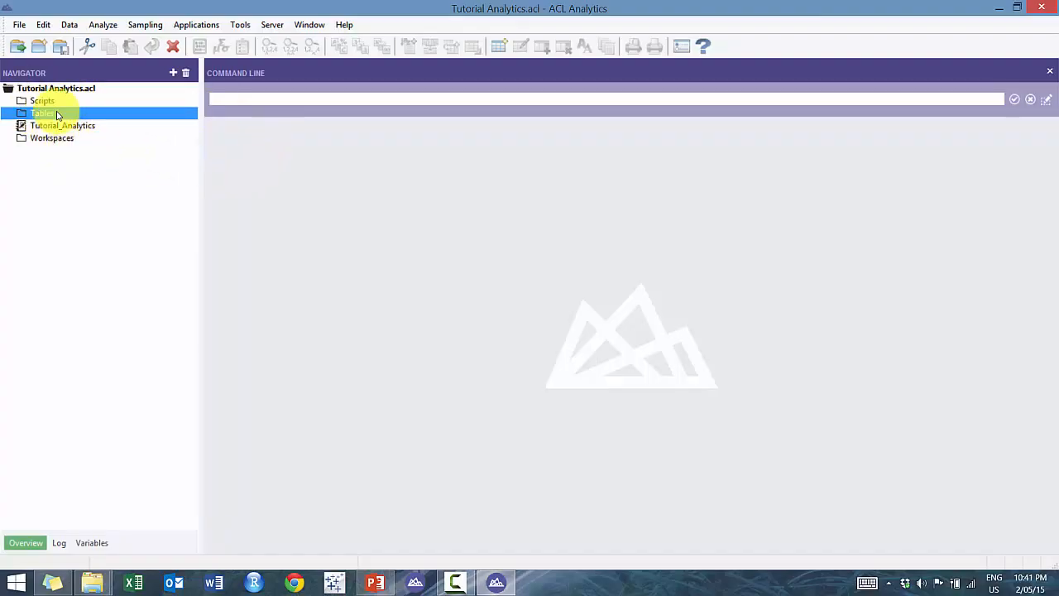
click(71, 137)
Step: Create a new script inside the Scripts folder
click(43, 103)
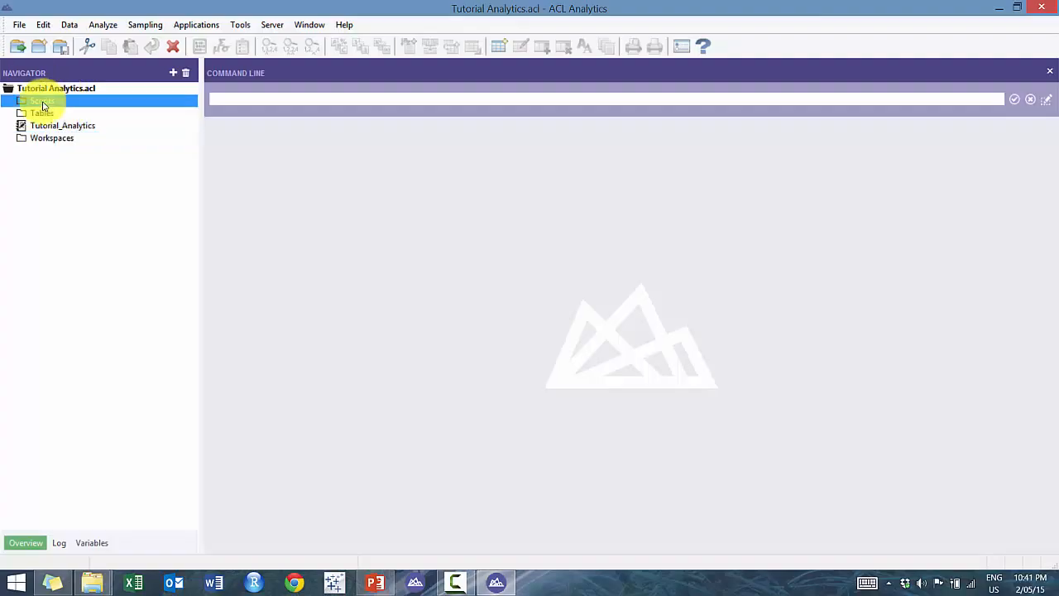
right_click(43, 105)
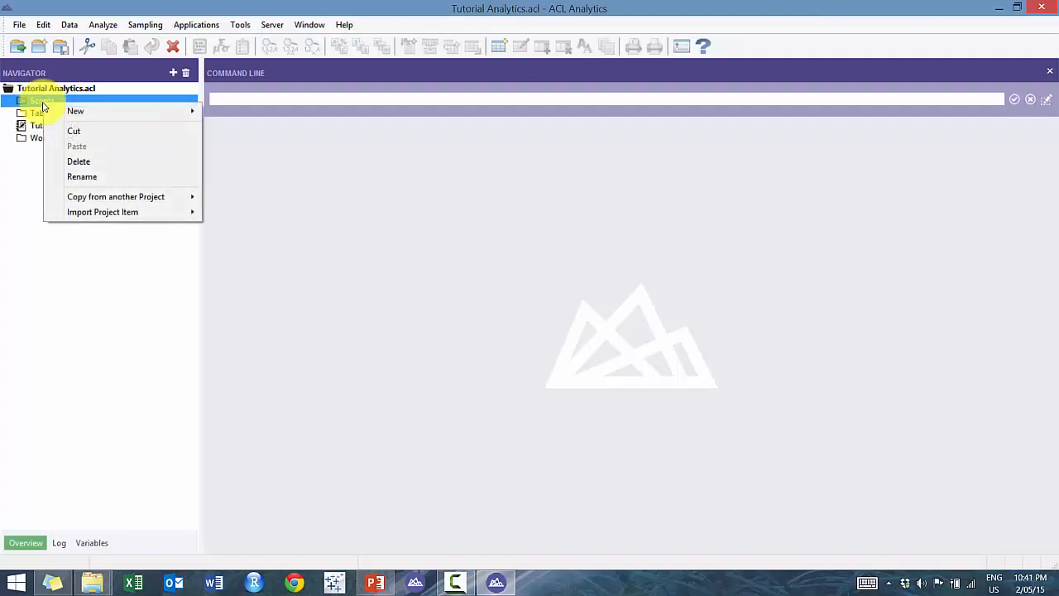
mouse_move(83, 111)
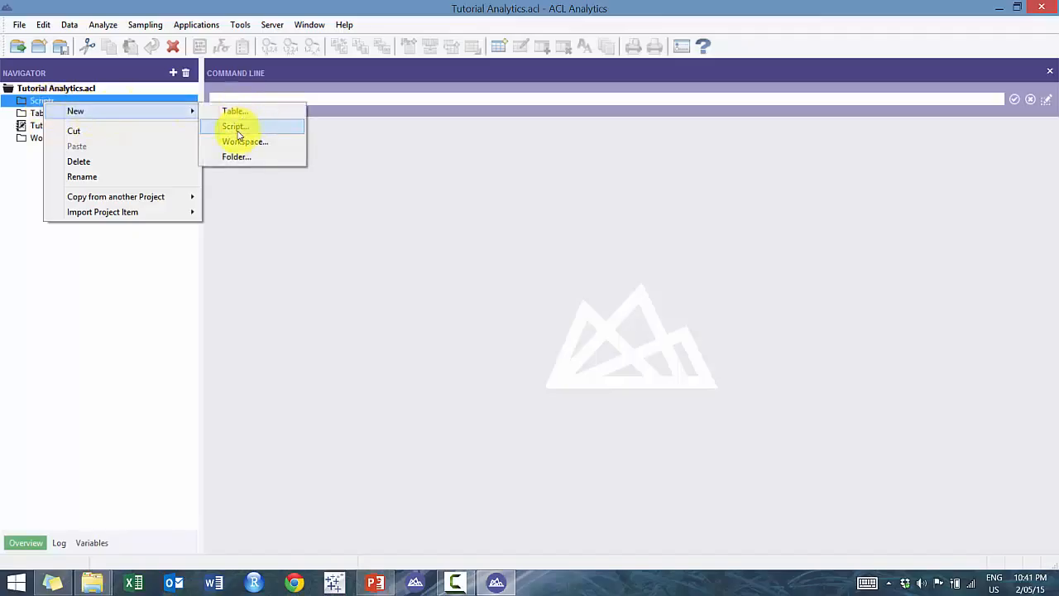
click(236, 129)
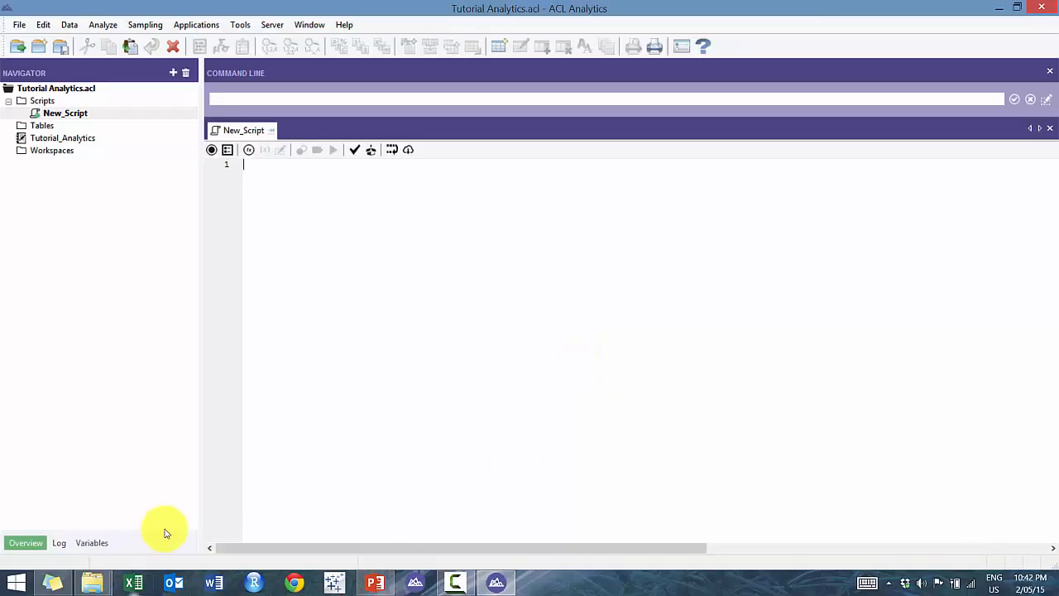
Step: Rename the new script in the Scripts folder as Tutorial
right_click(69, 122)
key(Escape)
right_click(66, 113)
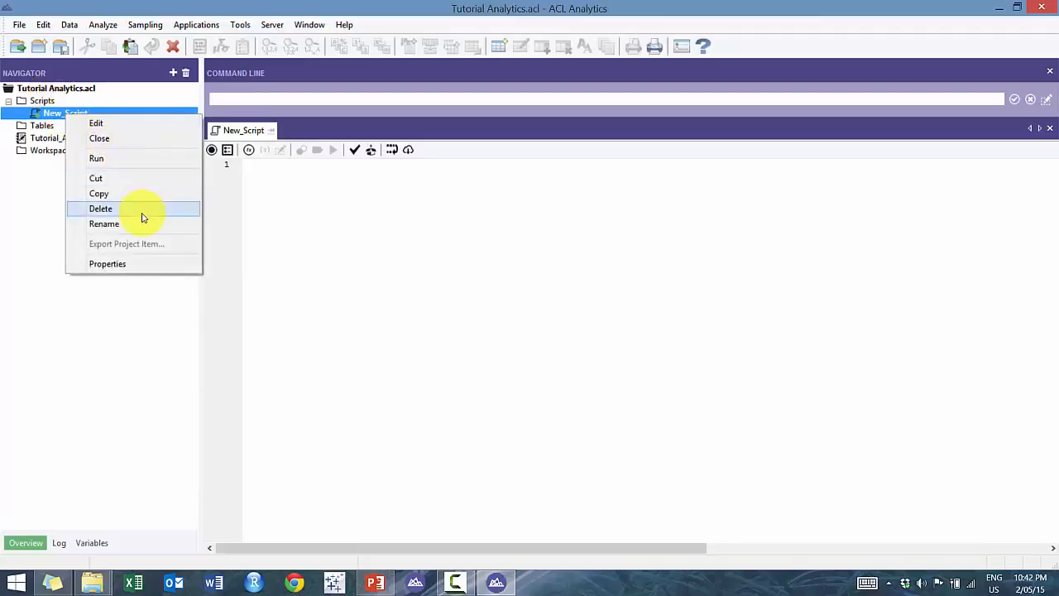
key(Return)
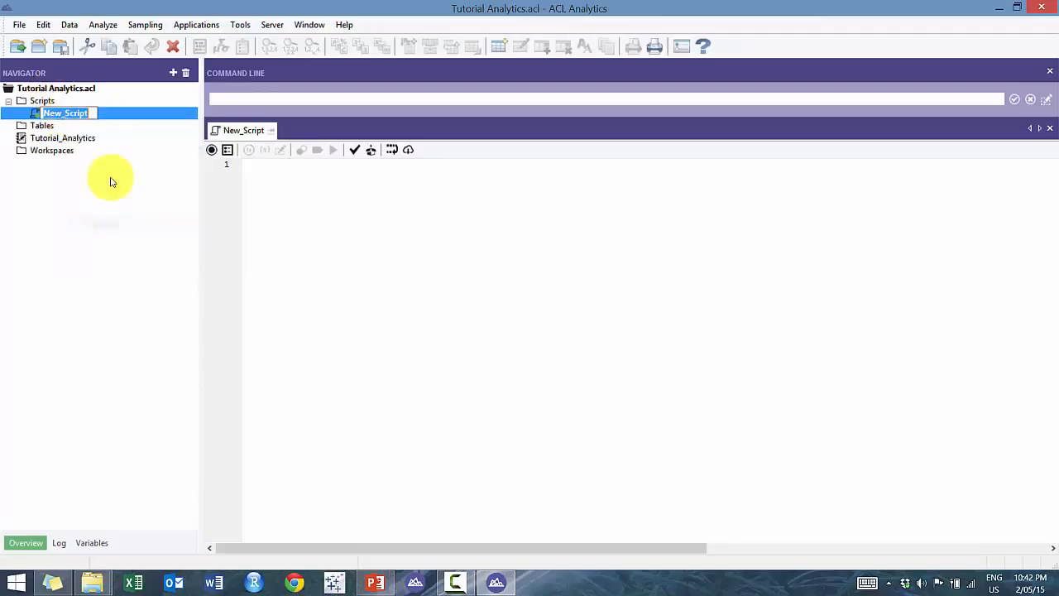
text(Tu)
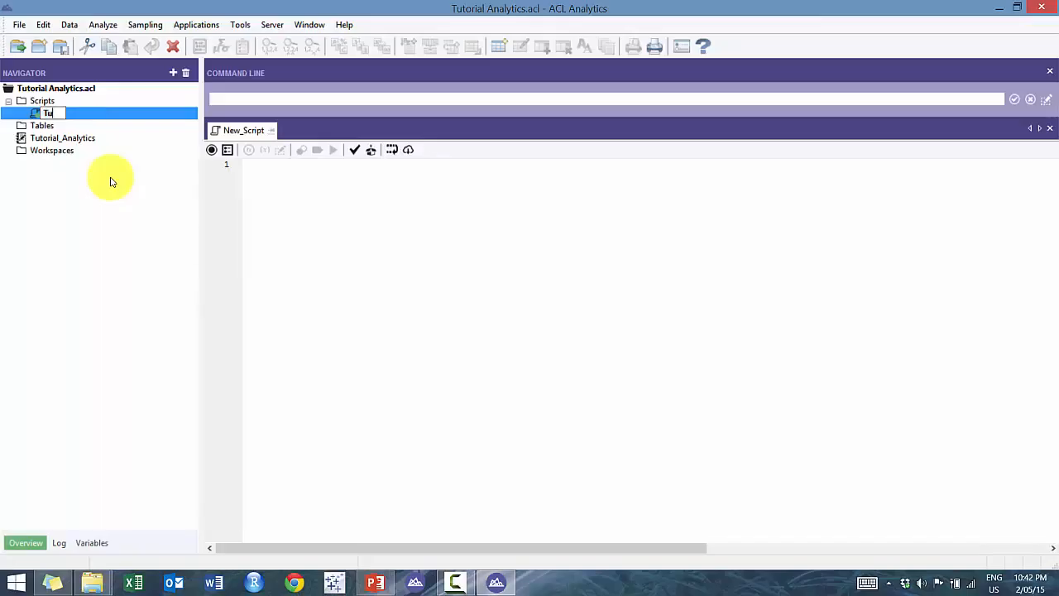
text(torial)
key(Return)
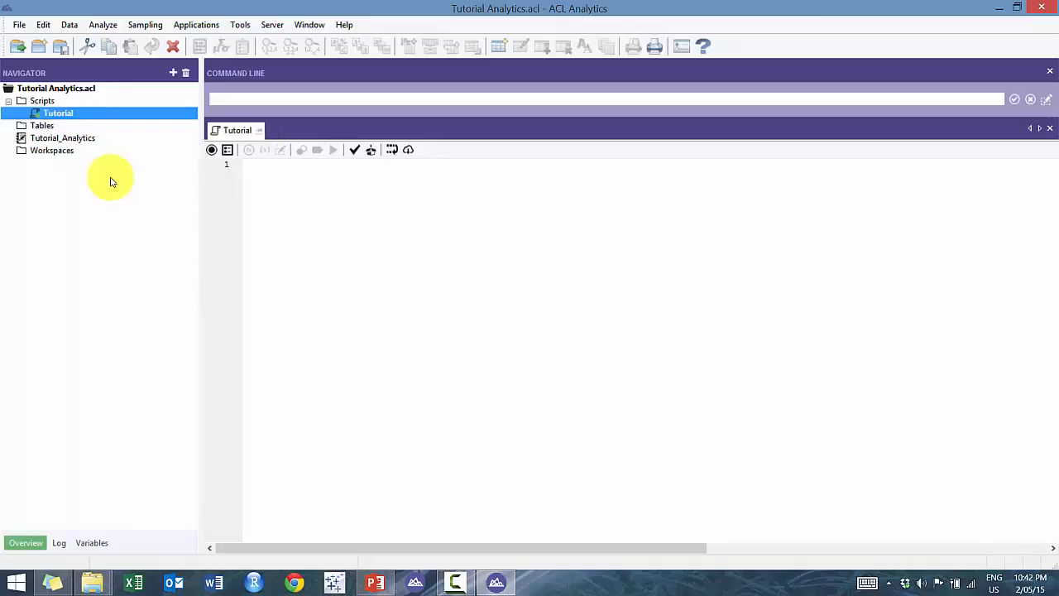
click(337, 200)
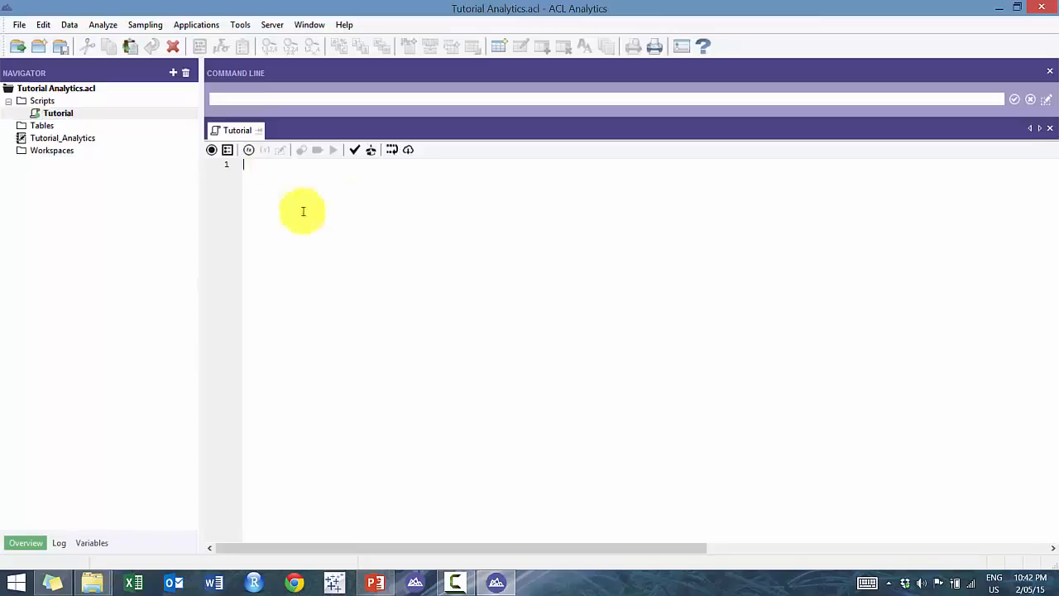
Step: Start defining a new table in the Tables folder, using the Local platform and Disk as the data source
right_click(53, 130)
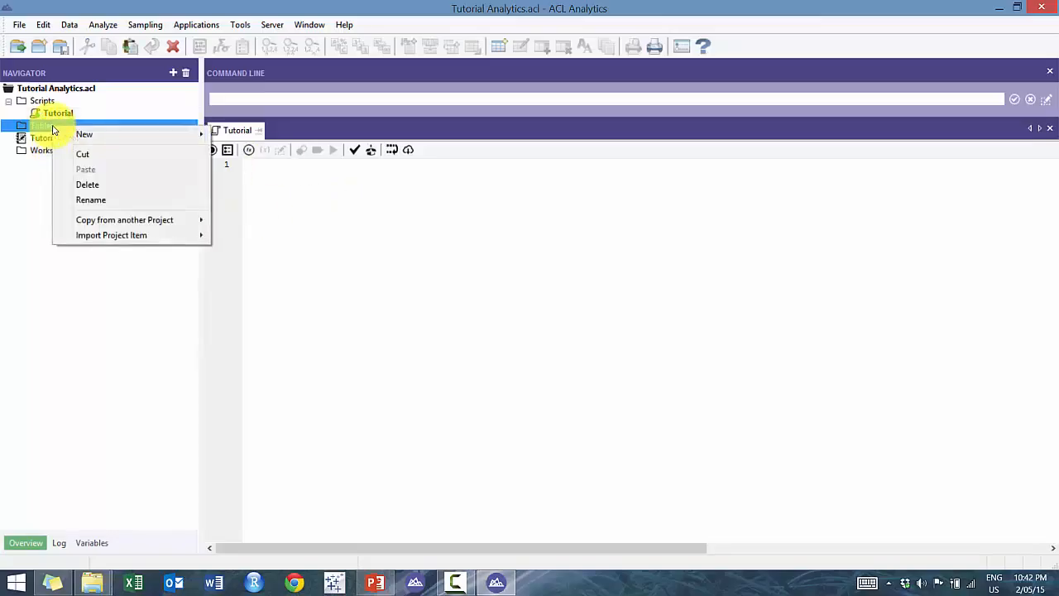
mouse_move(105, 138)
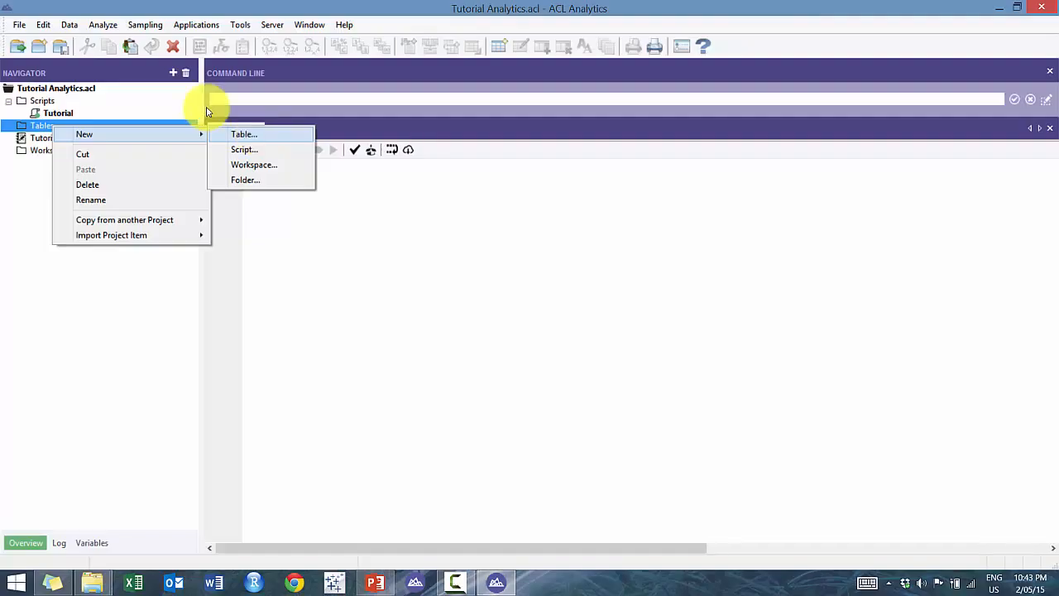
click(258, 138)
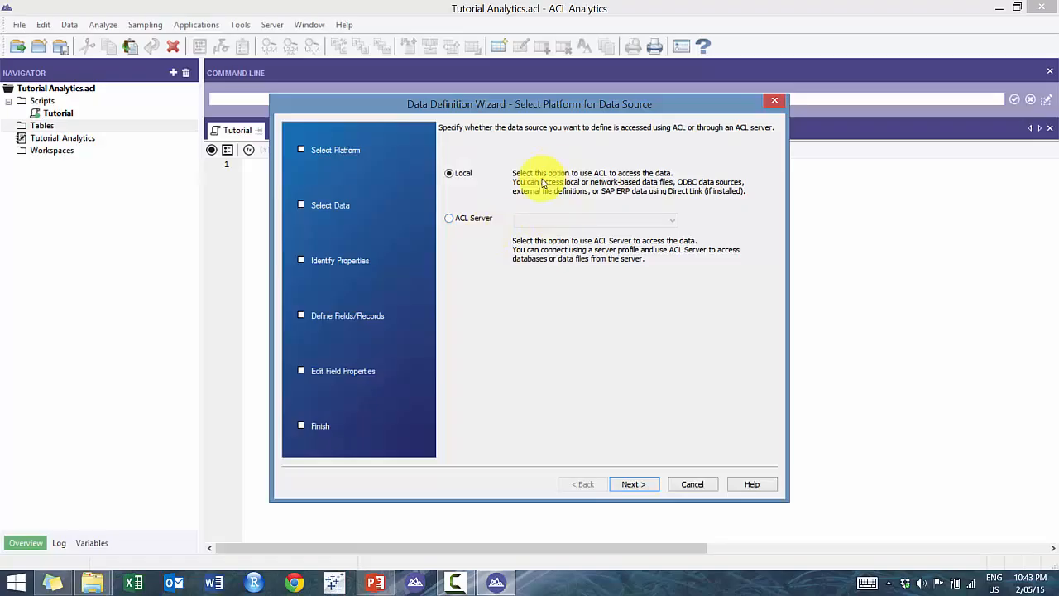
click(629, 487)
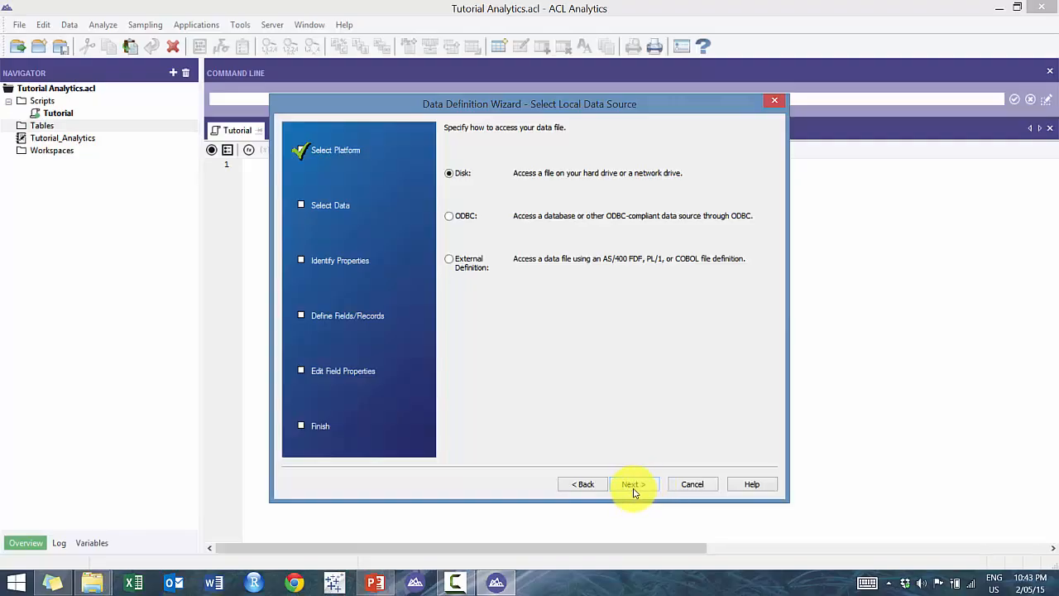
click(635, 486)
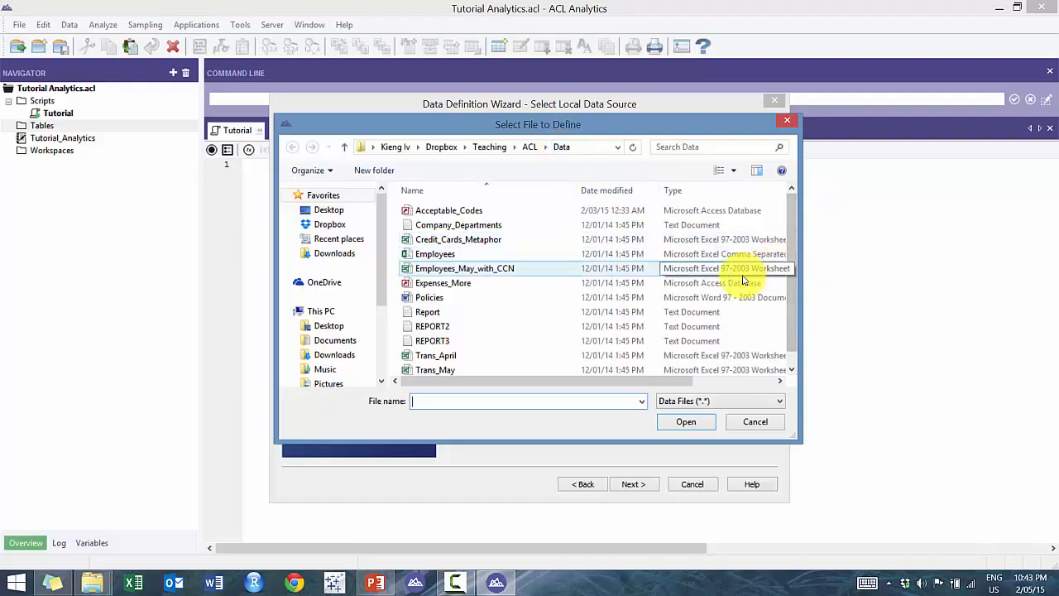
Step: Load Employees_May_with_CCN as an Excel file, using first-row field names and detecting type and length from the entire worksheet
click(498, 274)
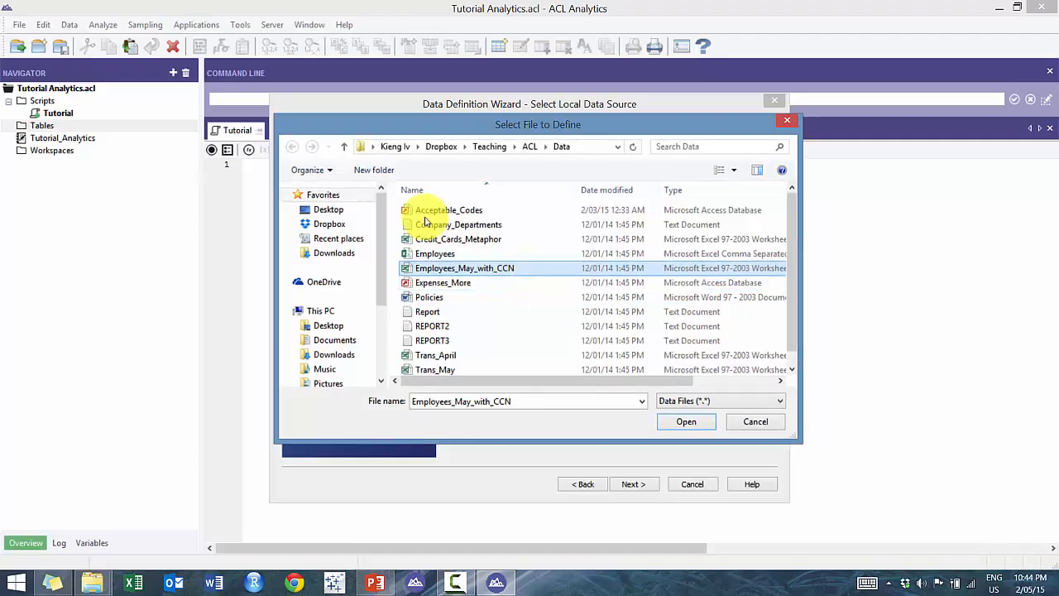
key(Return)
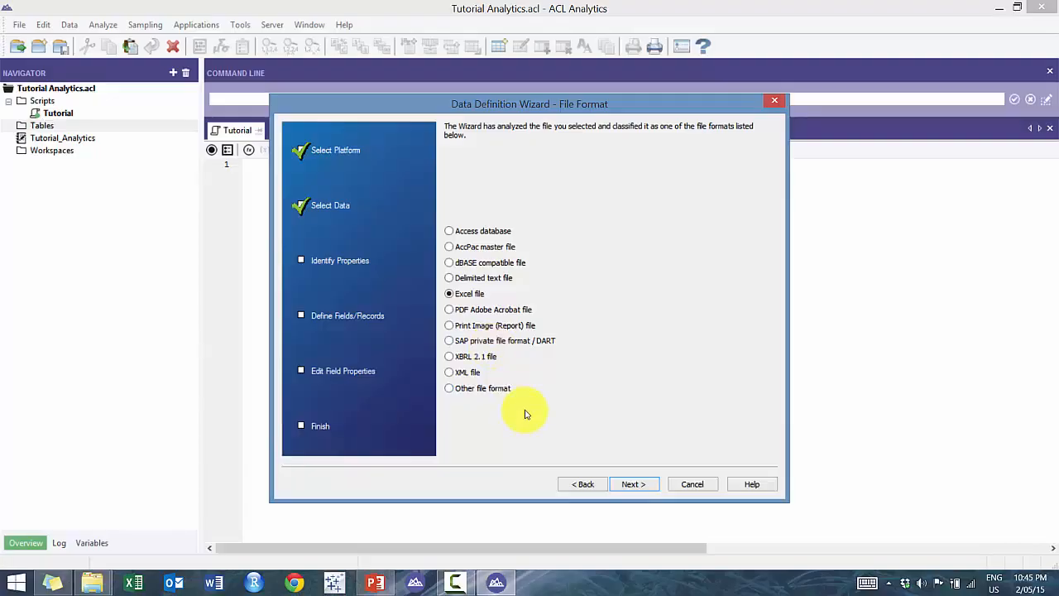
click(642, 483)
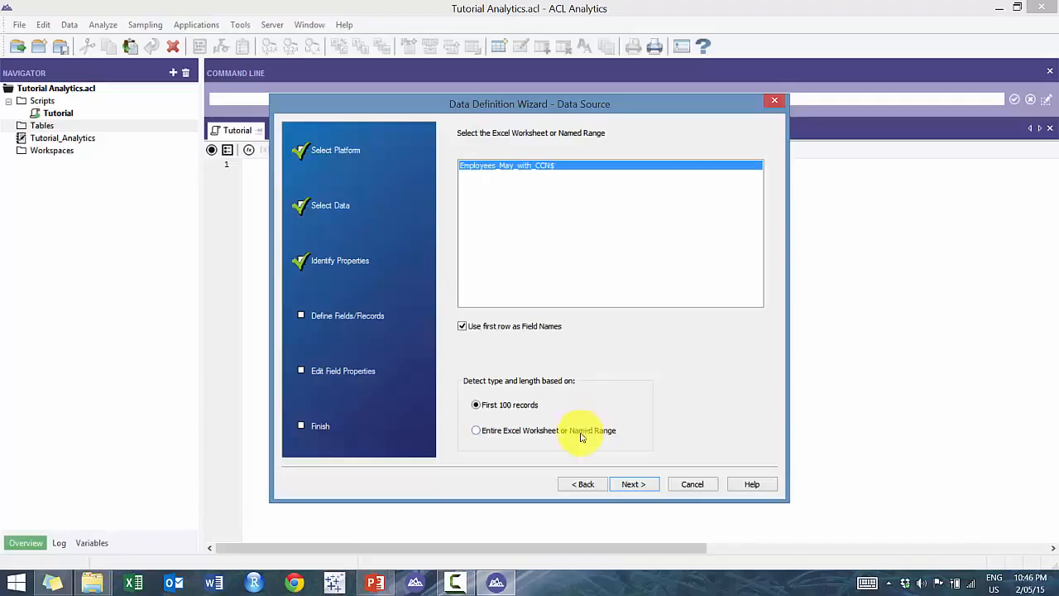
click(533, 430)
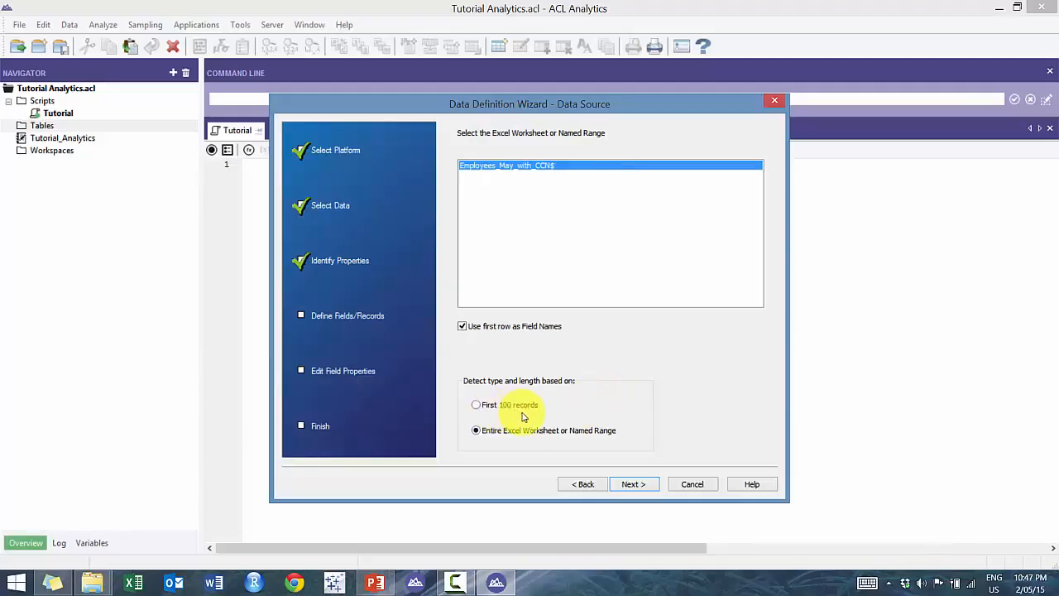
click(638, 485)
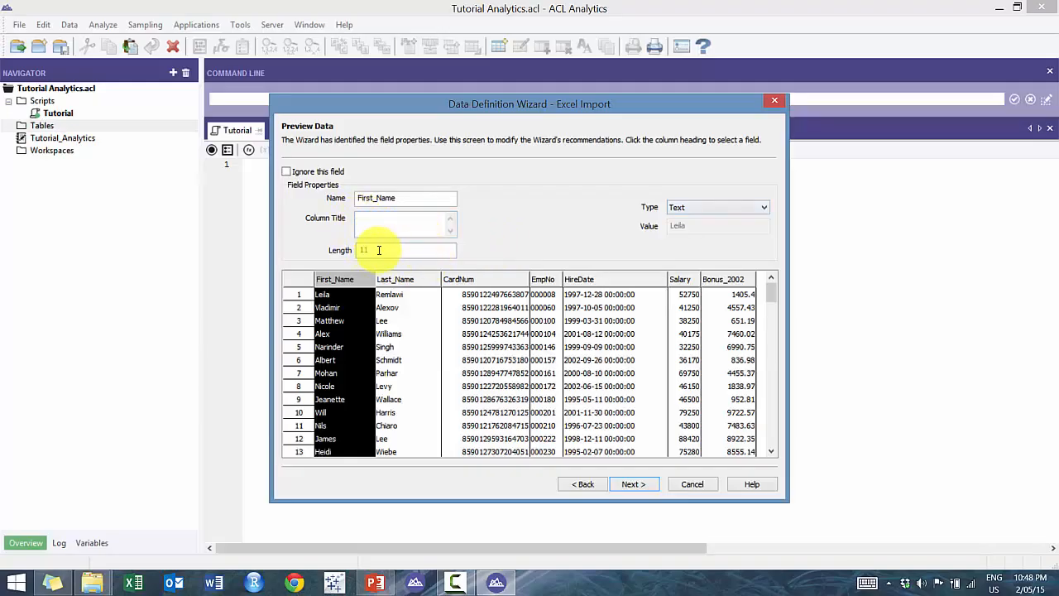
Step: Examine the available data types and the field properties of First_Name, EmpNo and Last_Name in the import preview
click(709, 210)
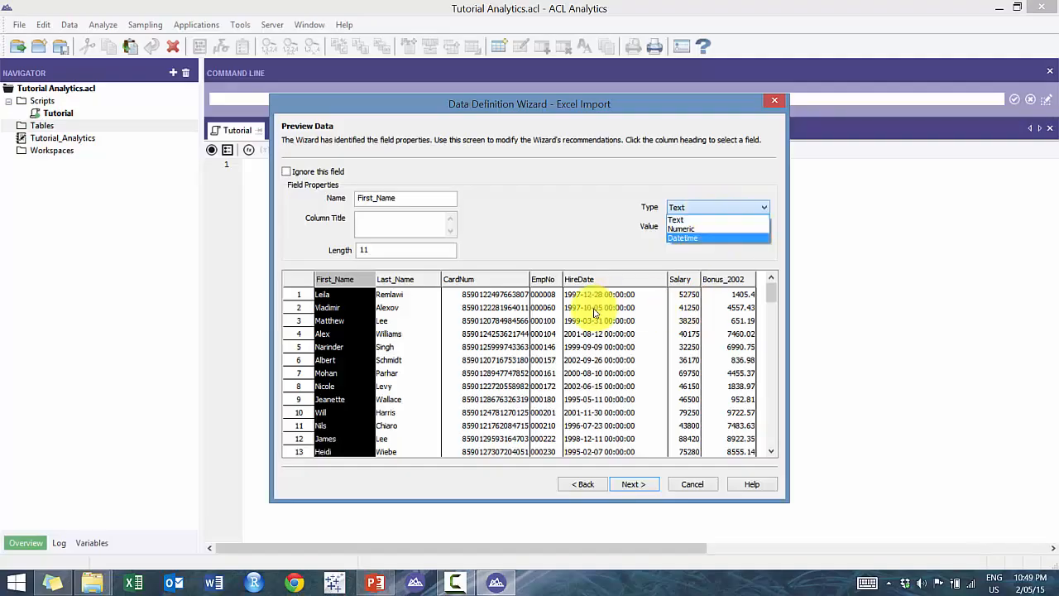
click(442, 226)
click(545, 280)
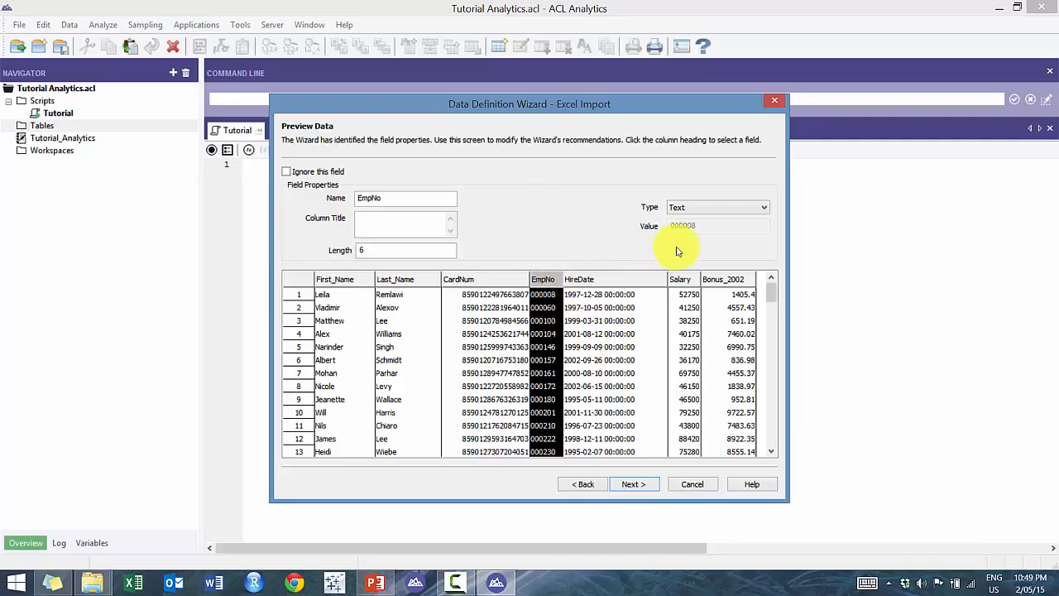
click(335, 279)
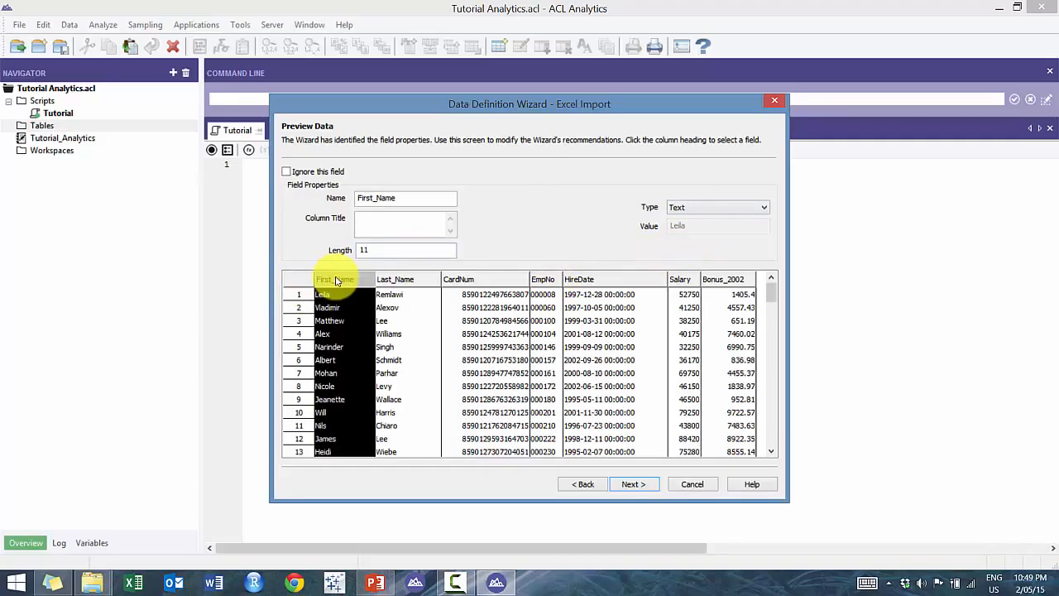
click(715, 208)
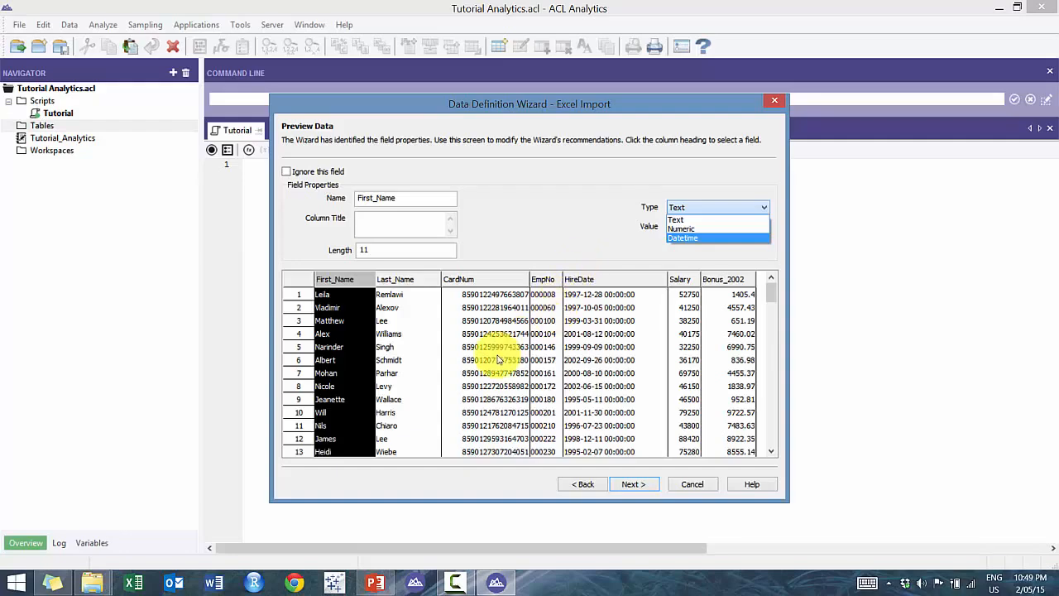
click(699, 221)
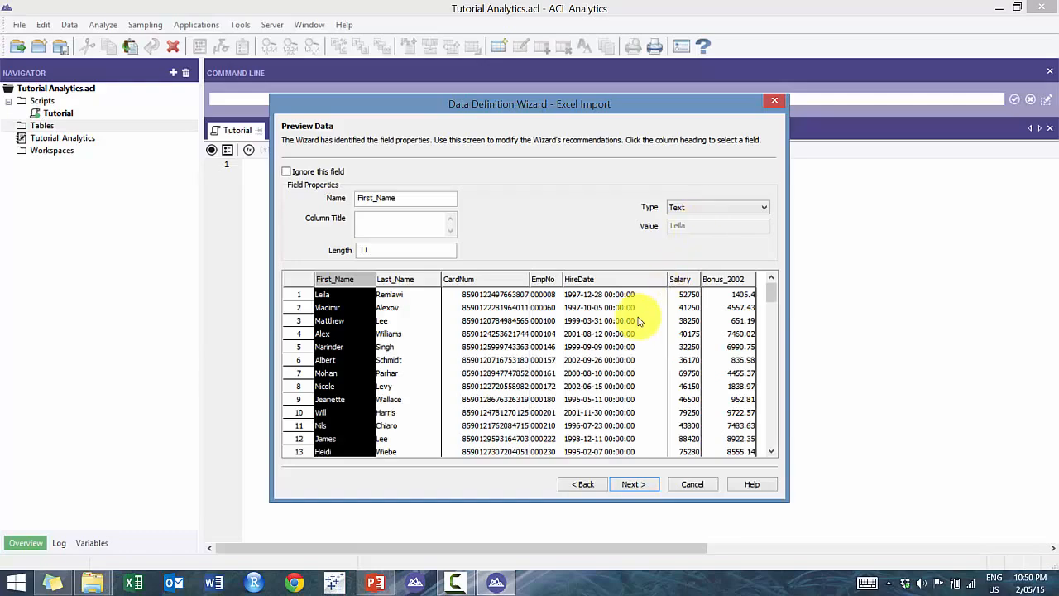
click(395, 279)
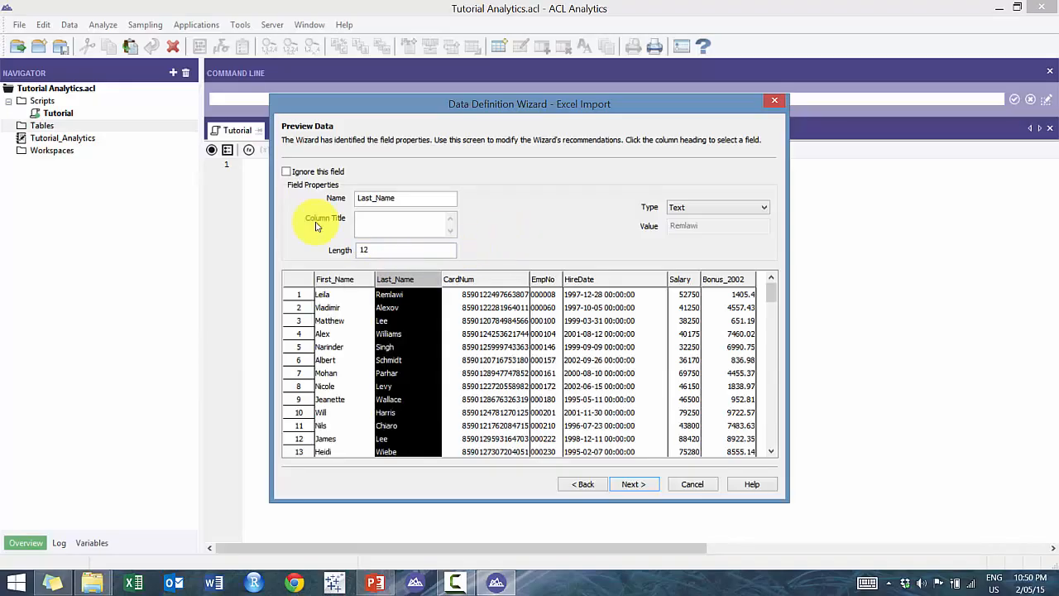
click(344, 279)
click(385, 282)
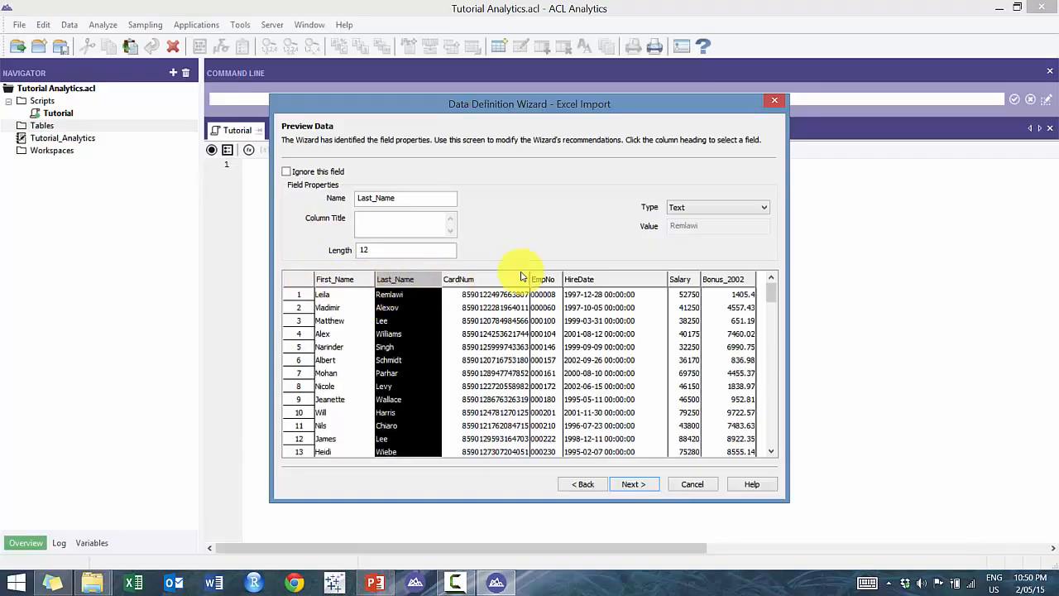
Step: Set the CardNum field's type to Text, and check the properties of the EmpNo and HireDate fields
click(478, 280)
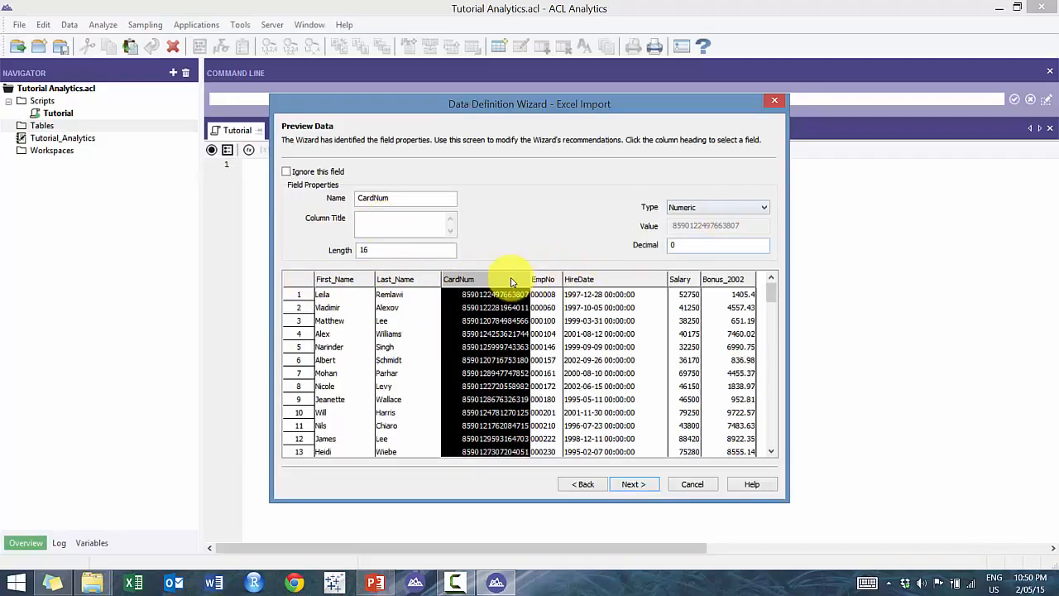
click(731, 213)
click(721, 217)
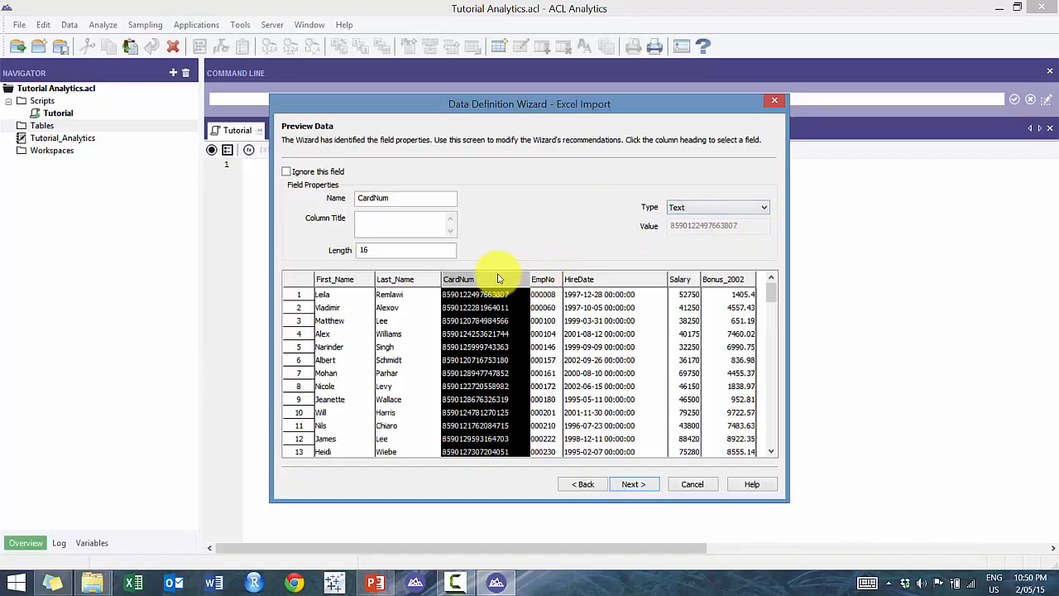
click(542, 279)
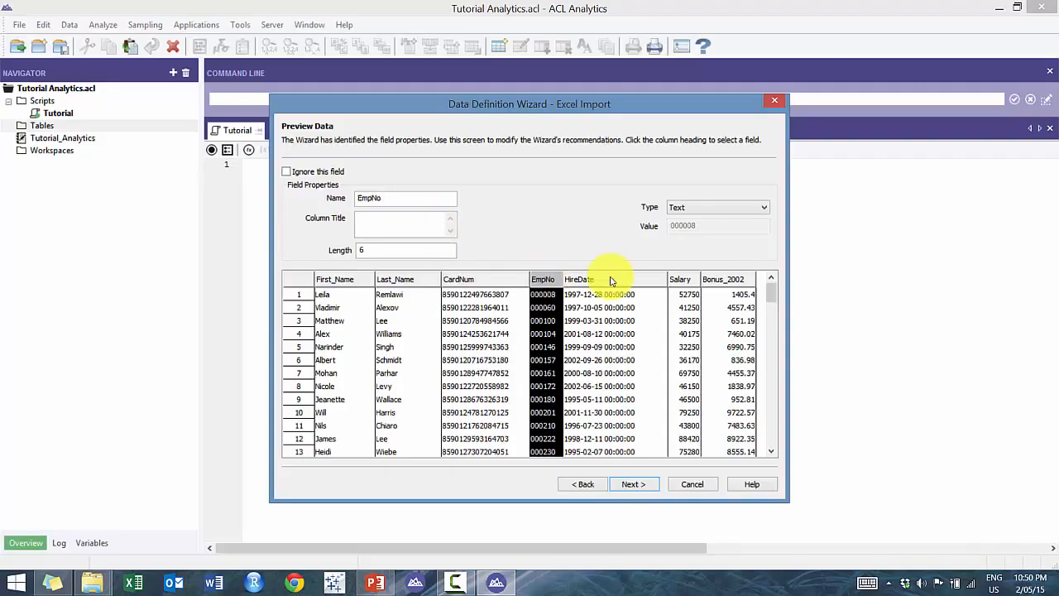
click(611, 284)
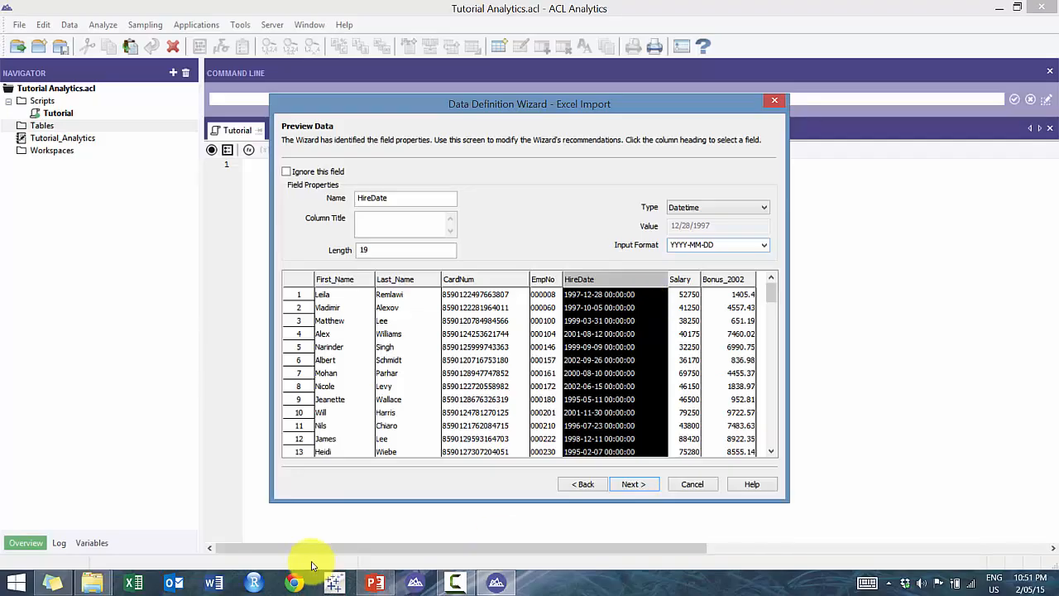
Step: Switch to Excel and create a blank workbook, with cell G3 selected
click(152, 584)
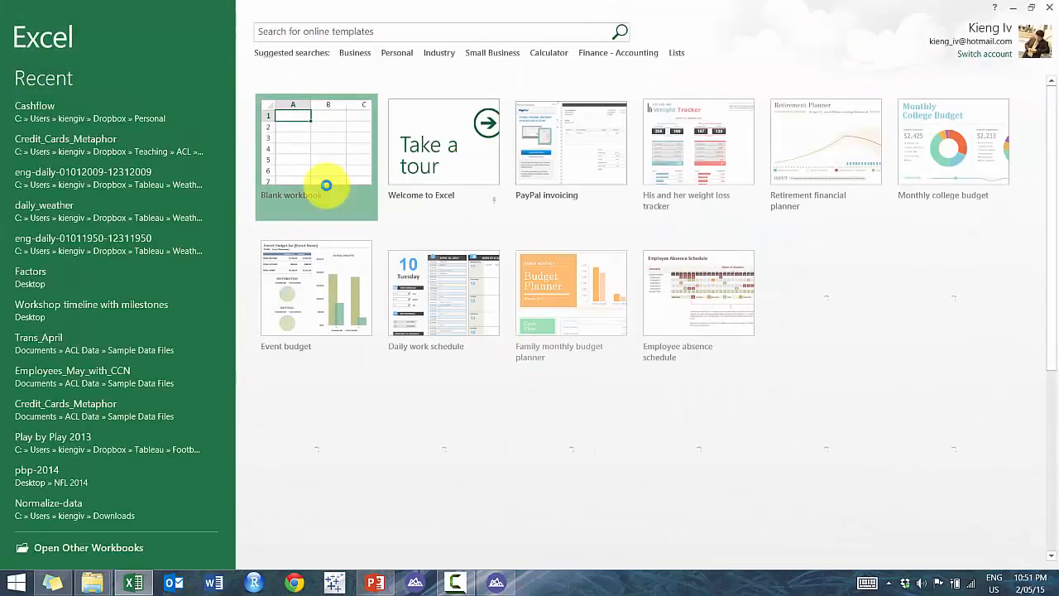
click(326, 184)
click(326, 184)
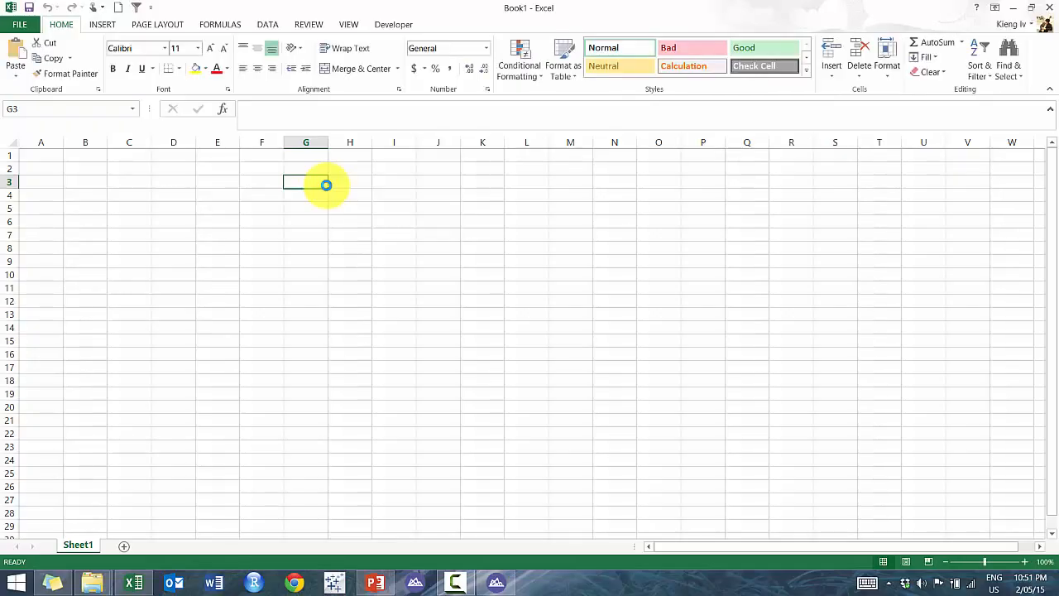
Step: Enter the sample date Mar 30 2014 in cell G3 and its matching format MMM DD YYYY in G4
text(Mar)
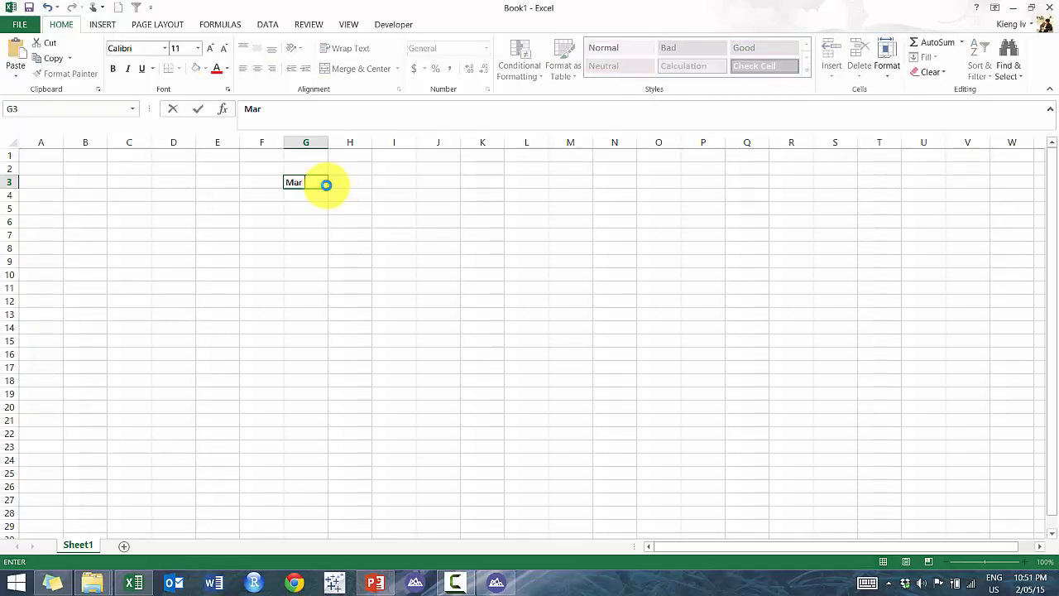
text( 30 204)
key(Return)
click(326, 185)
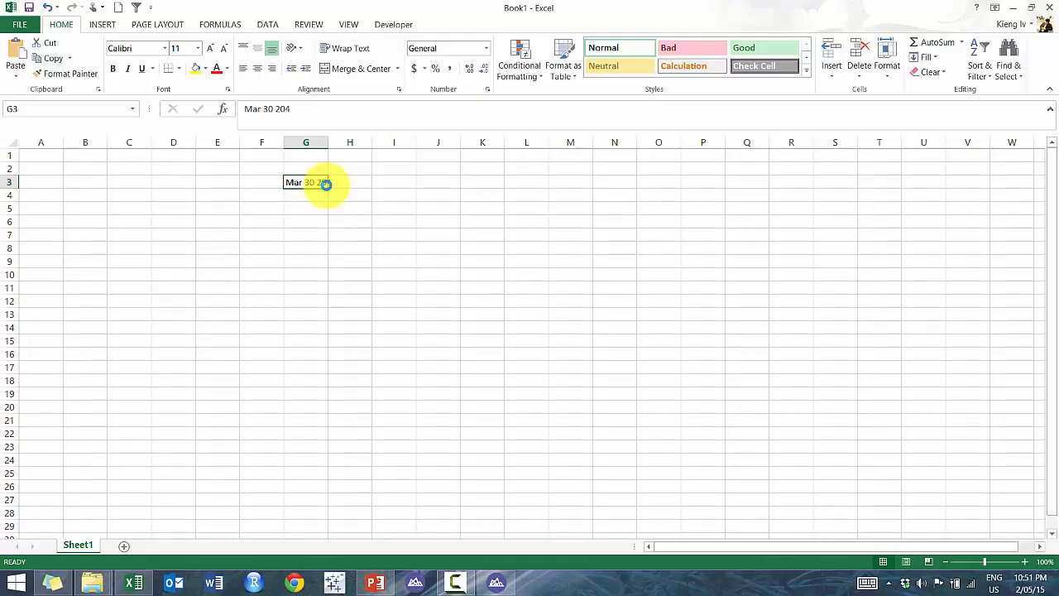
click(287, 109)
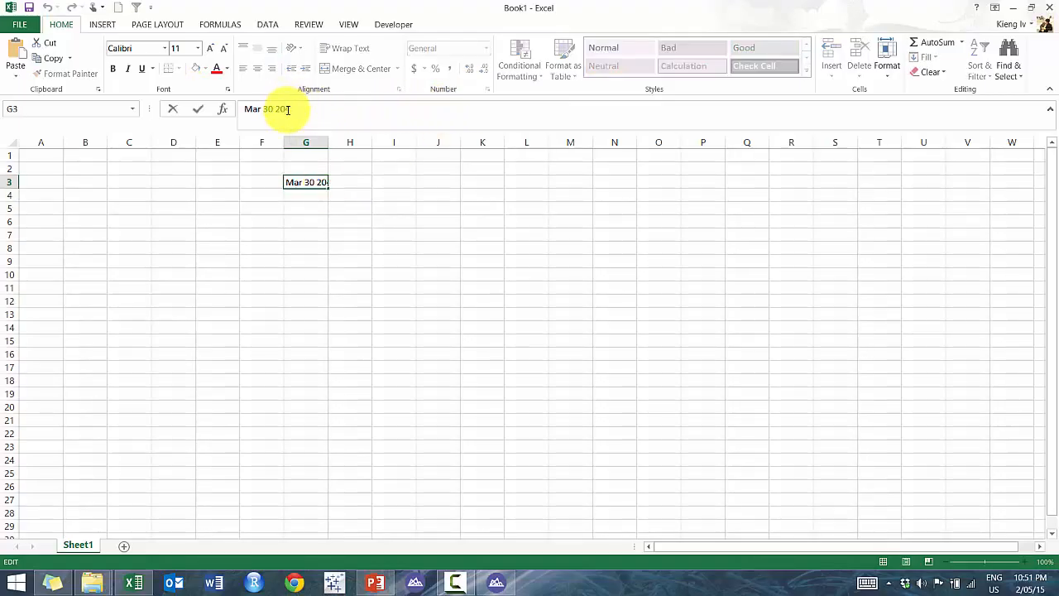
text(1)
key(Return)
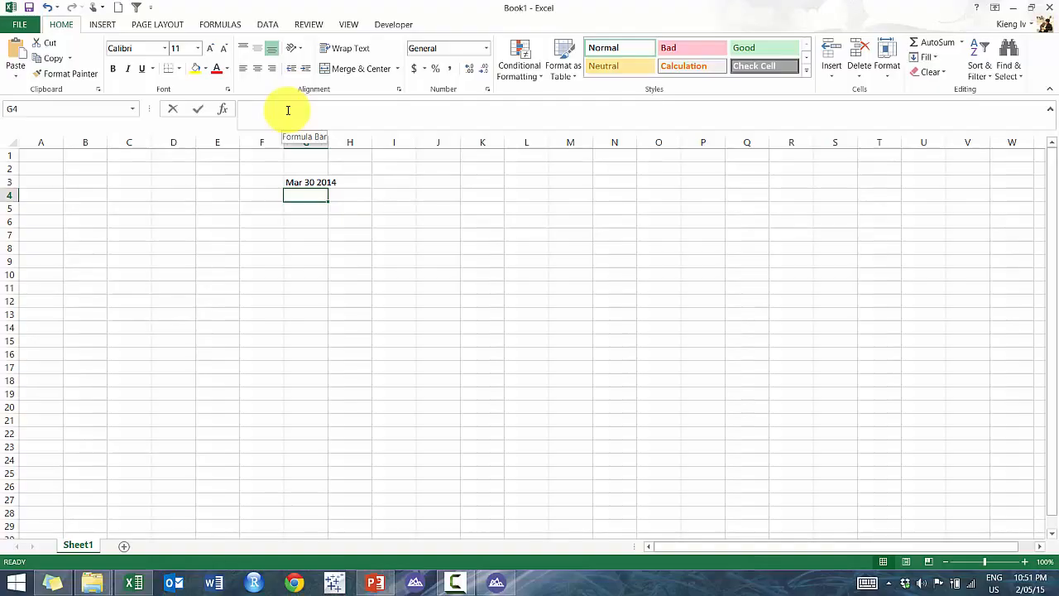
text(MMM)
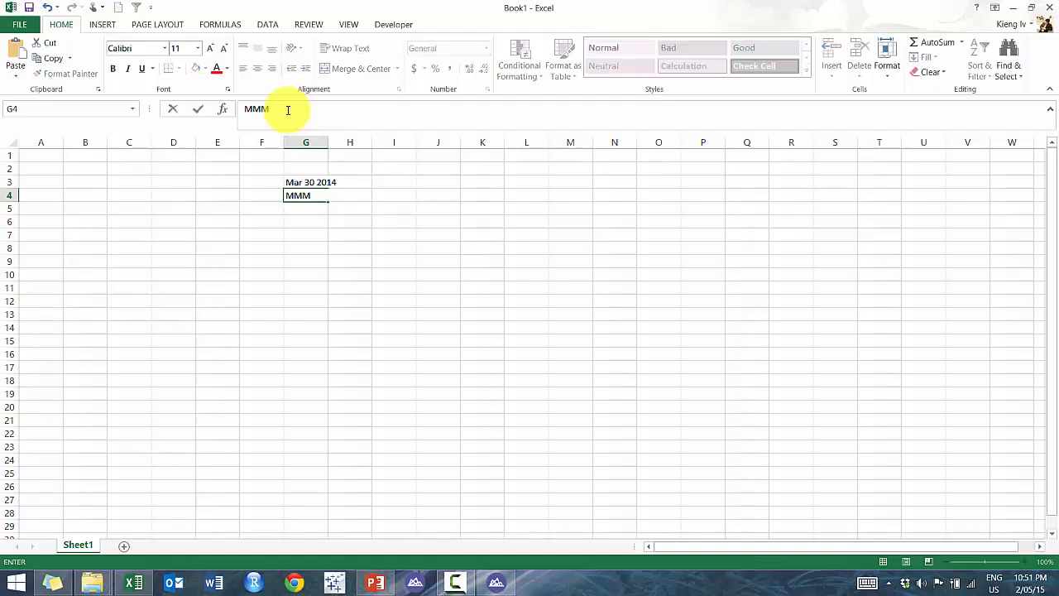
text( DD YYYY)
key(Return)
Step: Enter the sample date 03/30/2014 as text in cell G5 and its matching format MM/DD/YYYY in G6
text('1)
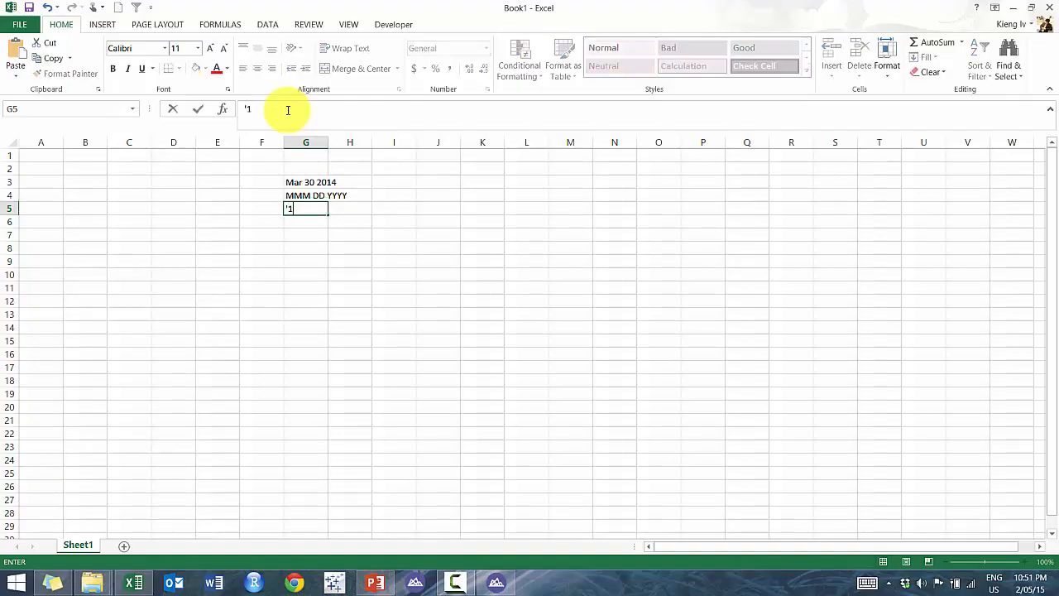
text(0/30)
key(BackSpace)
key(BackSpace)
key(BackSpace)
key(BackSpace)
key(BackSpace)
text(03/30/2014)
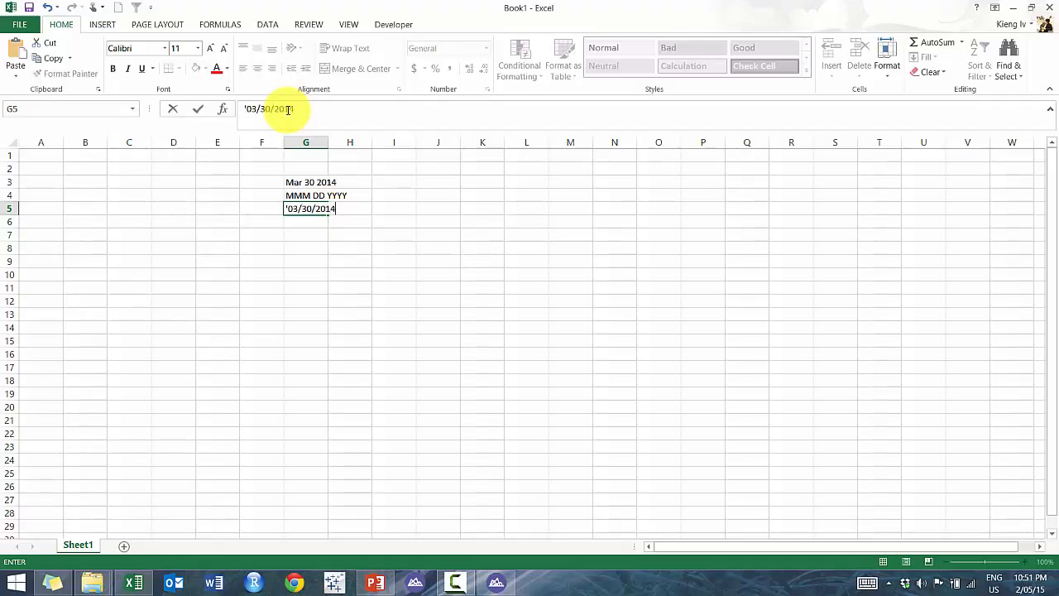
key(Return)
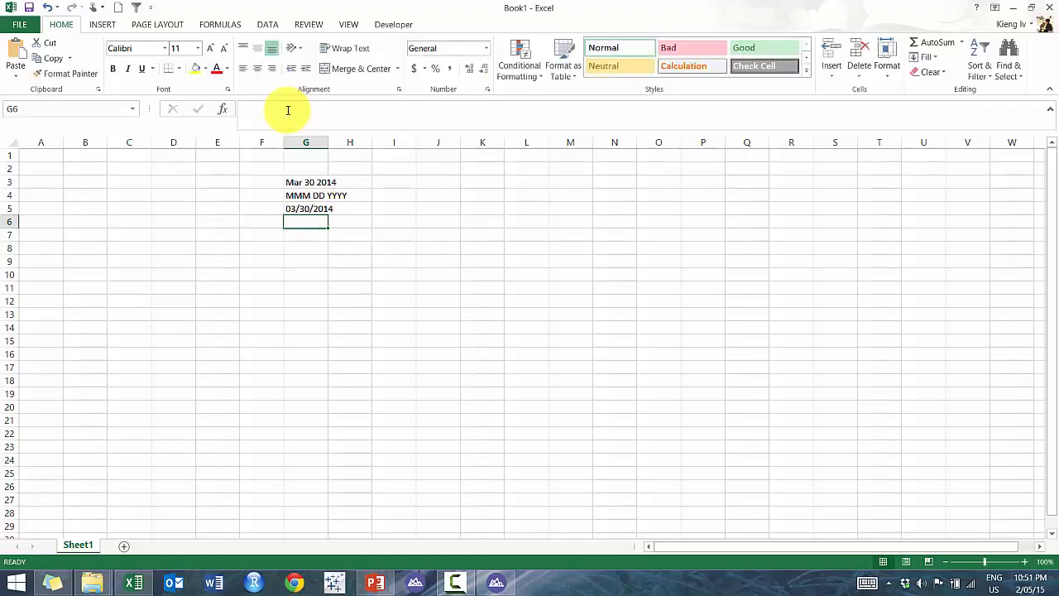
text(MMM DD YYYY)
text(/)
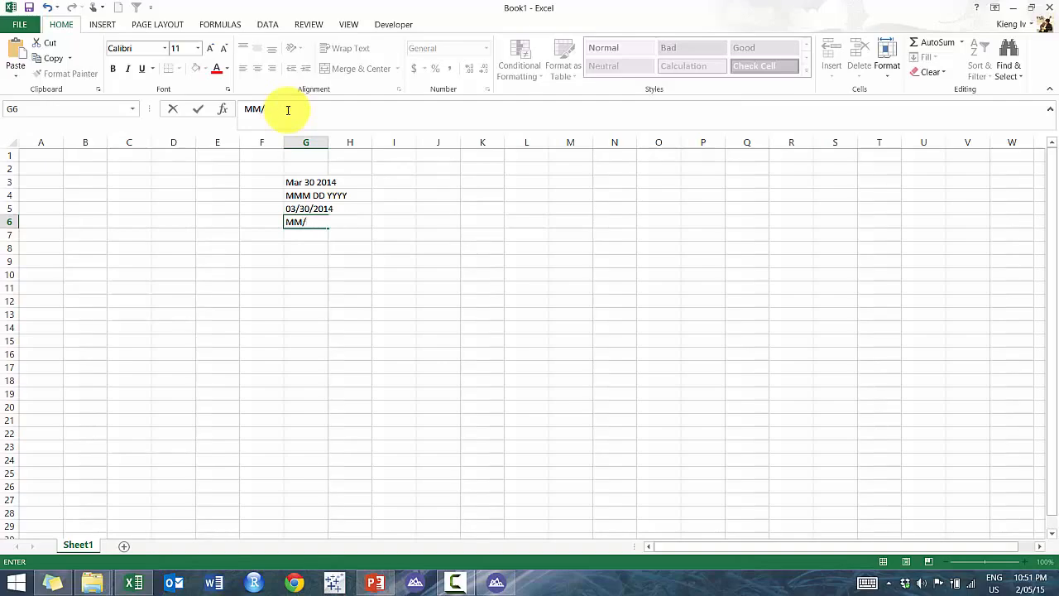
text(DD/YYYY)
key(ctrl+Return)
key(Return)
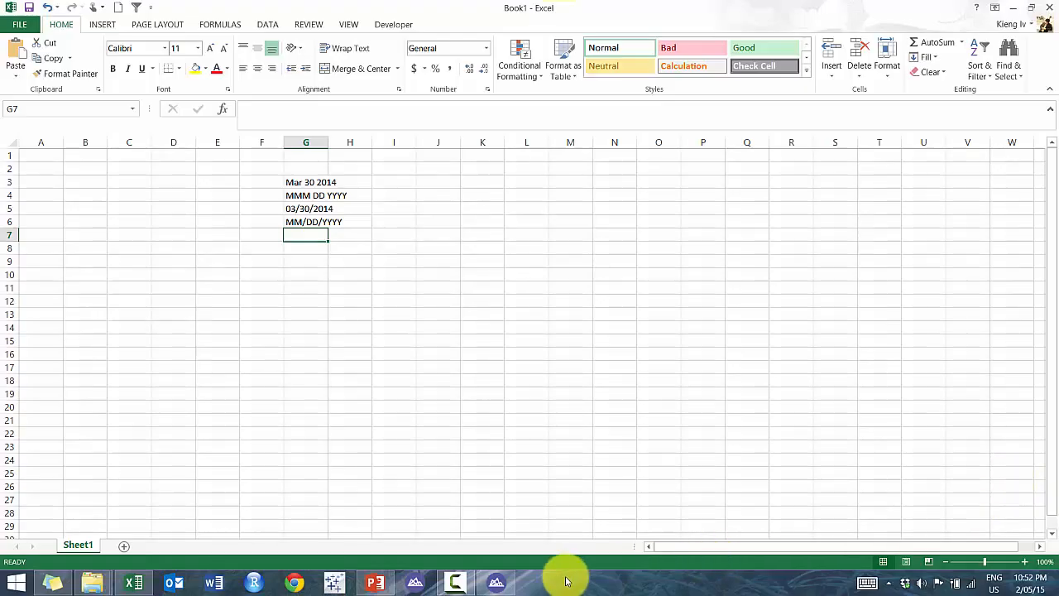
Step: Switch back to ACL Analytics and set the Salary field's decimal places to 2
click(497, 581)
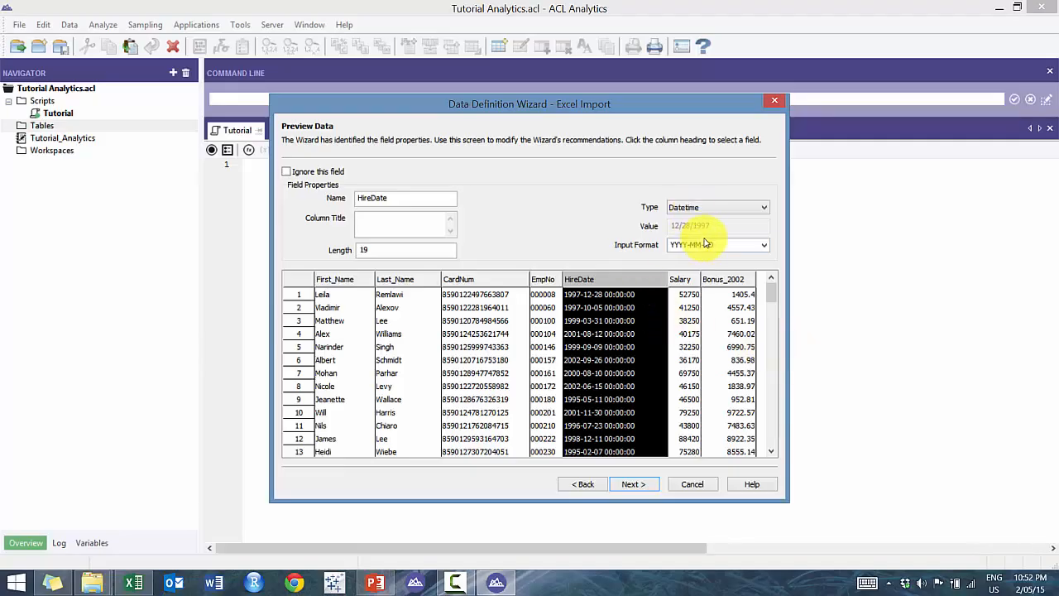
click(686, 280)
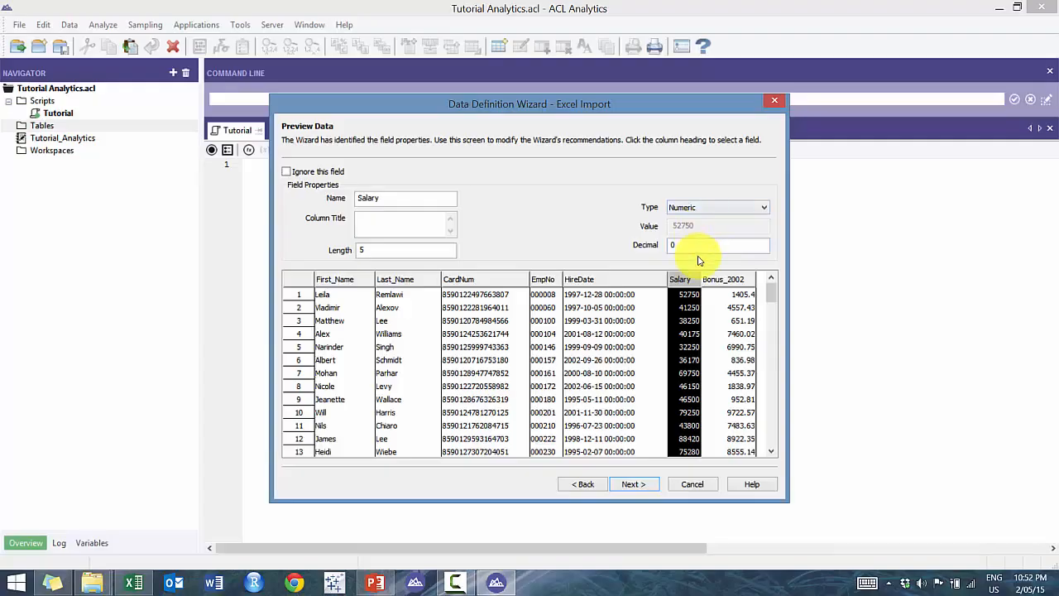
double_click(675, 246)
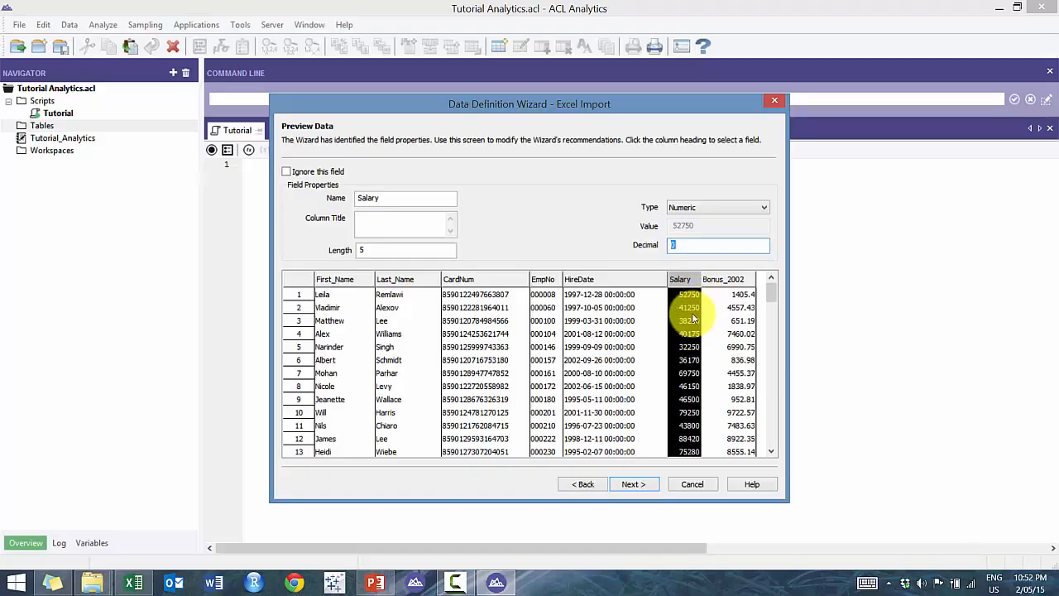
text(2)
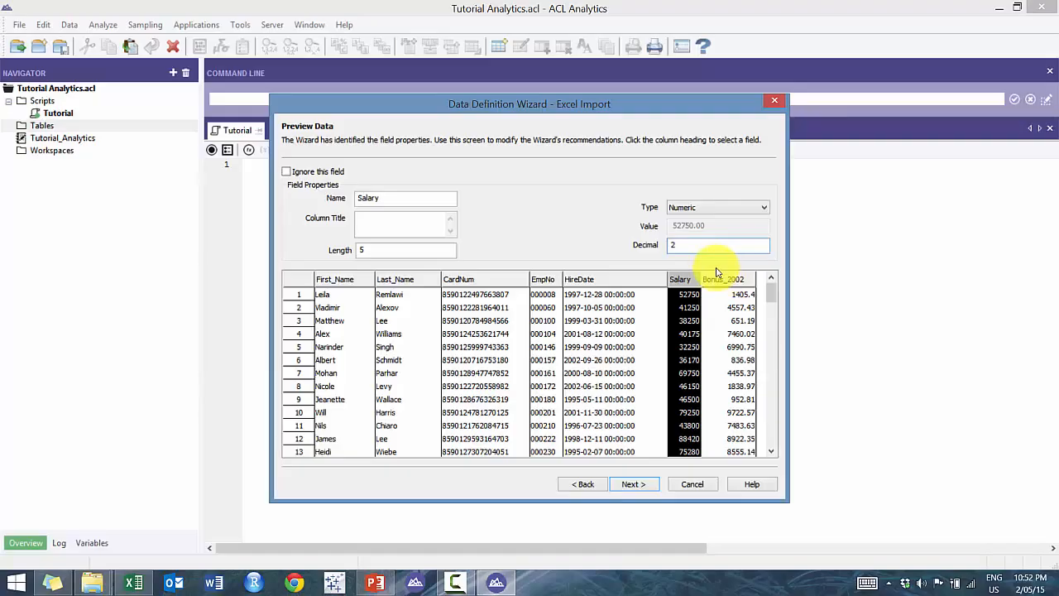
Step: Check the Bonus_2002 field's properties and proceed to saving the imported data, keeping the Data Files (*.FIL) file type
click(723, 279)
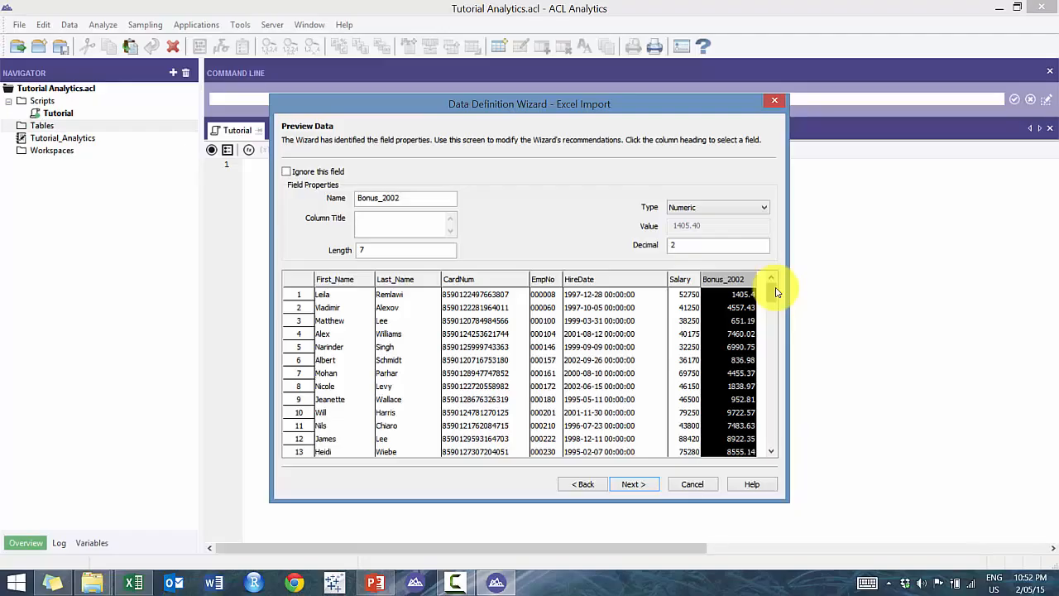
click(628, 485)
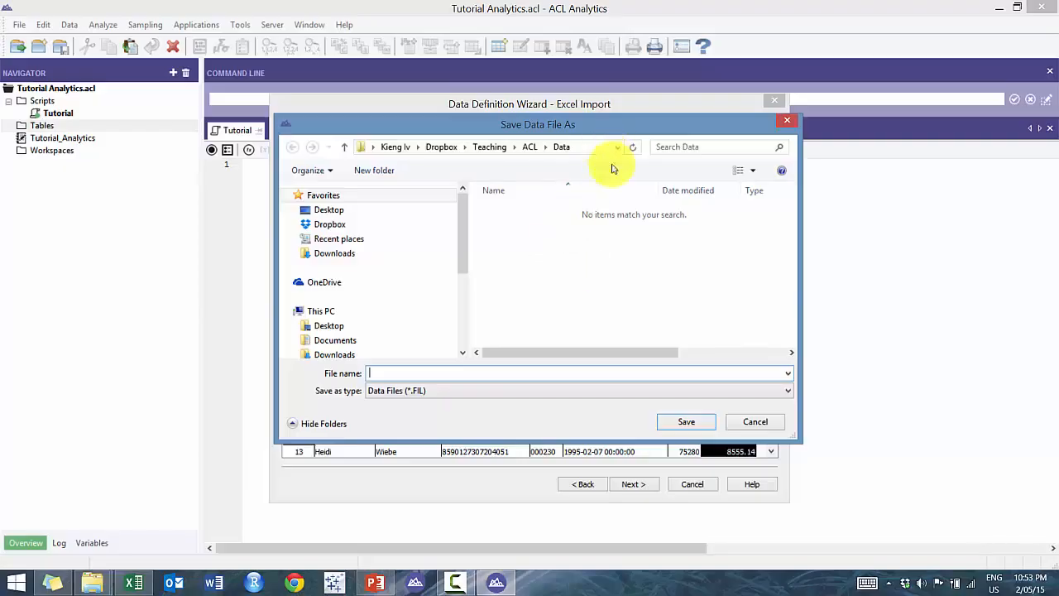
click(500, 390)
click(488, 404)
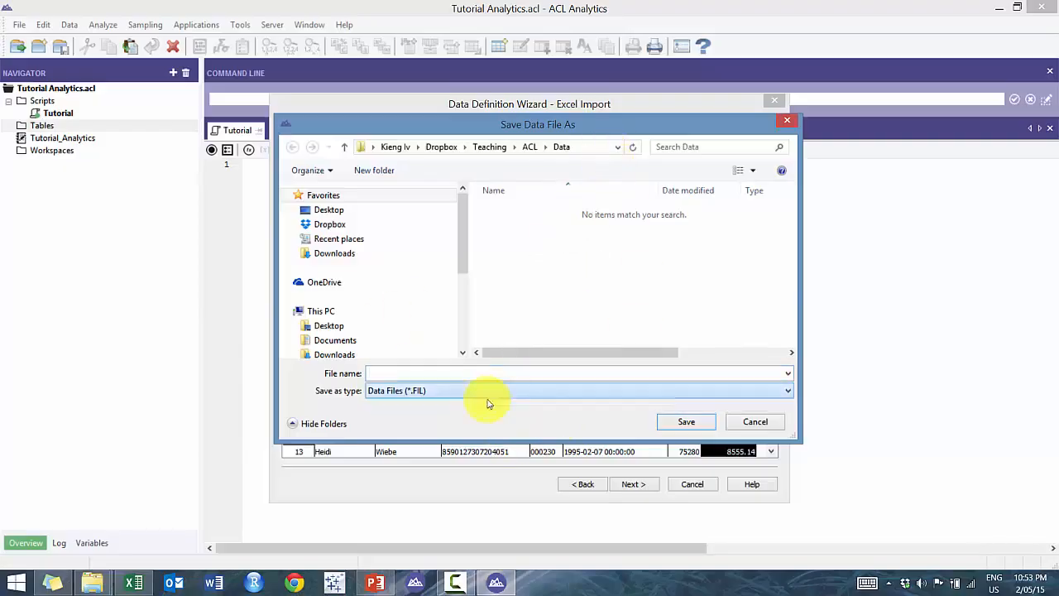
Step: Switch to File Explorer, look up the Employees_May_with_CCN source file in the ACL Data folder, and return to ACL Analytics
mouse_move(91, 582)
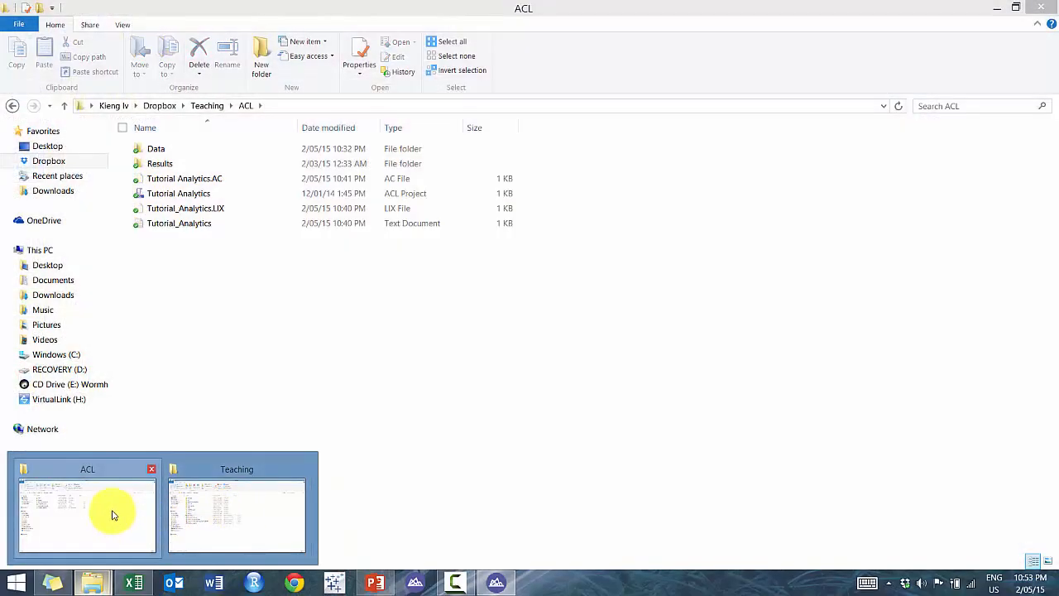
click(112, 513)
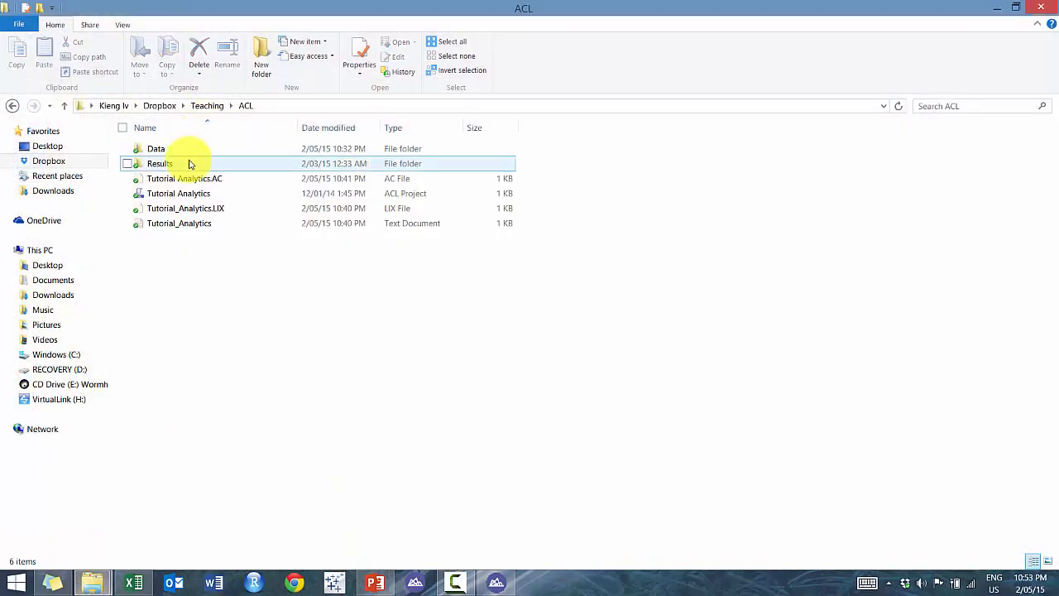
double_click(191, 149)
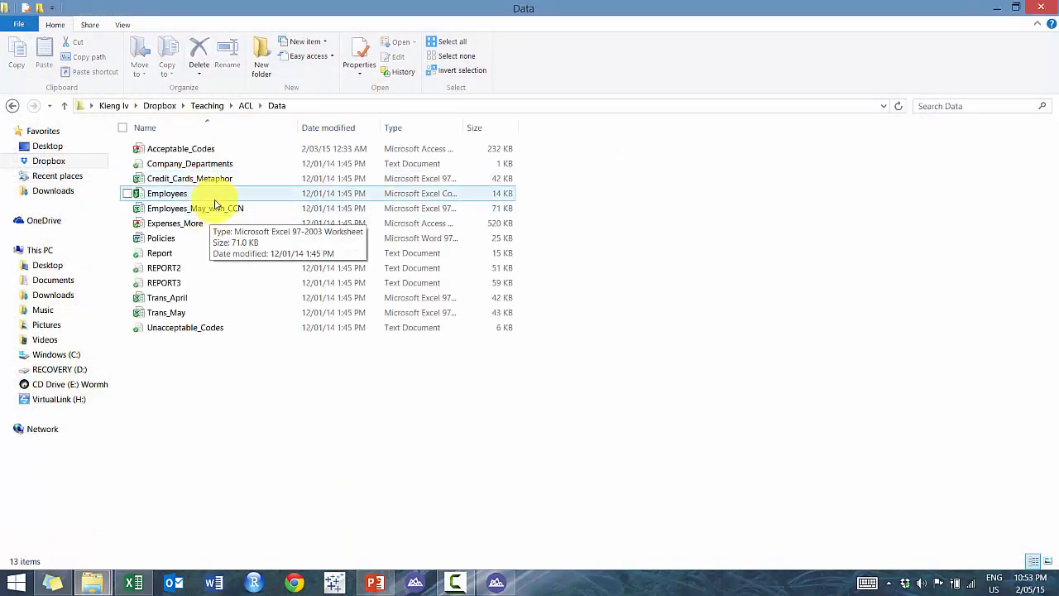
click(222, 207)
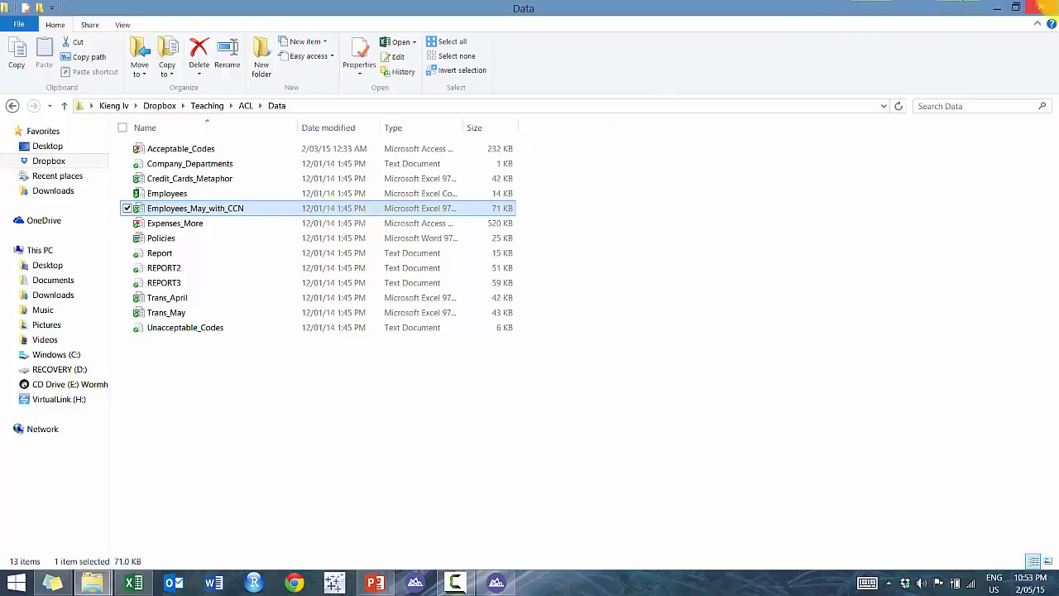
click(992, 7)
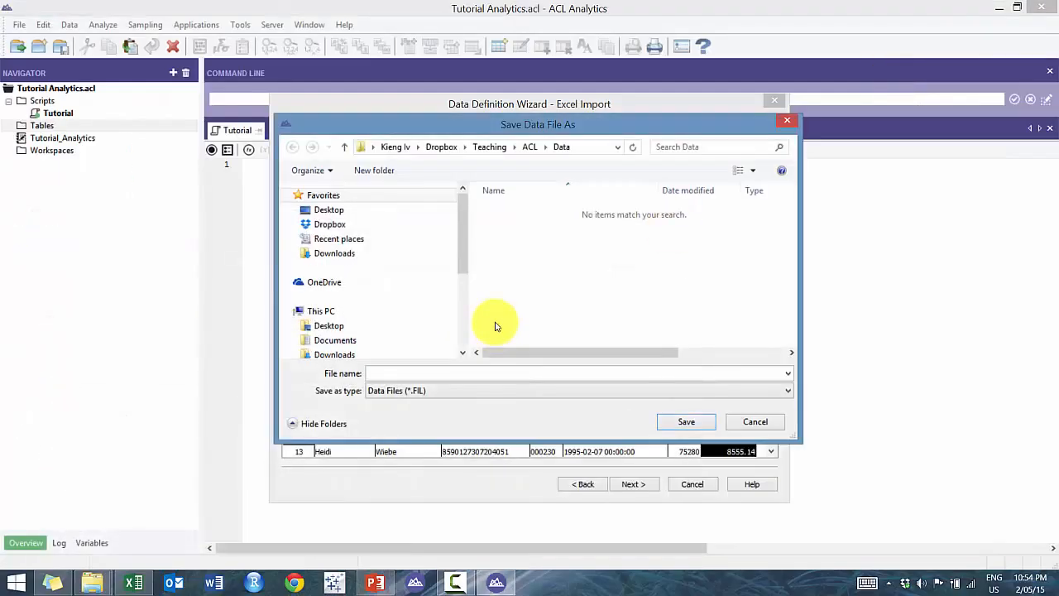
Step: Save the data file as _Employee_May in the ACL folder and finish the import with the table name _Employee_May
click(529, 146)
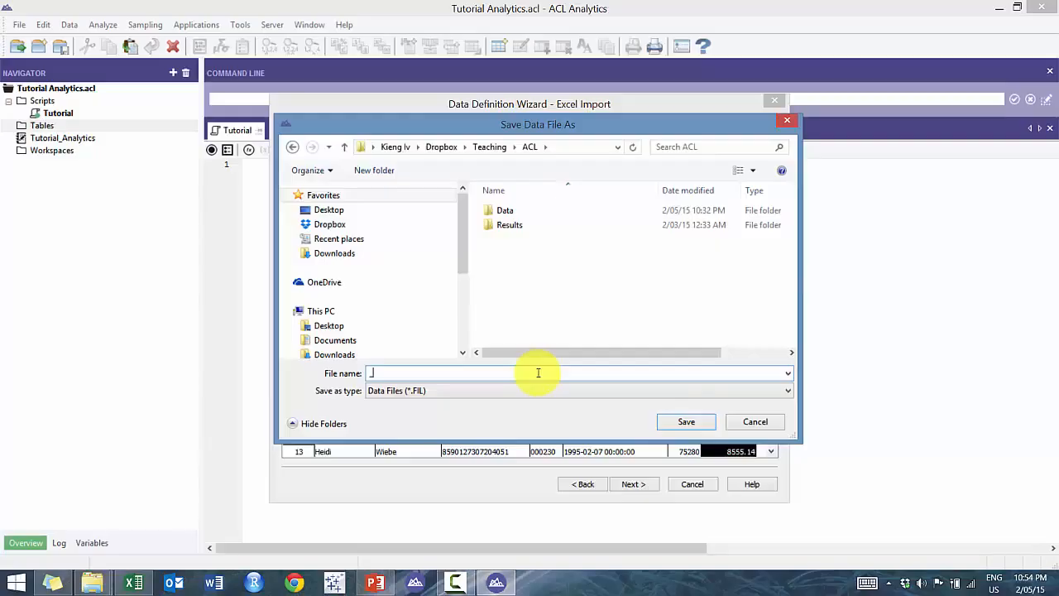
text(eMP)
key(BackSpace)
key(BackSpace)
text(mployee_May)
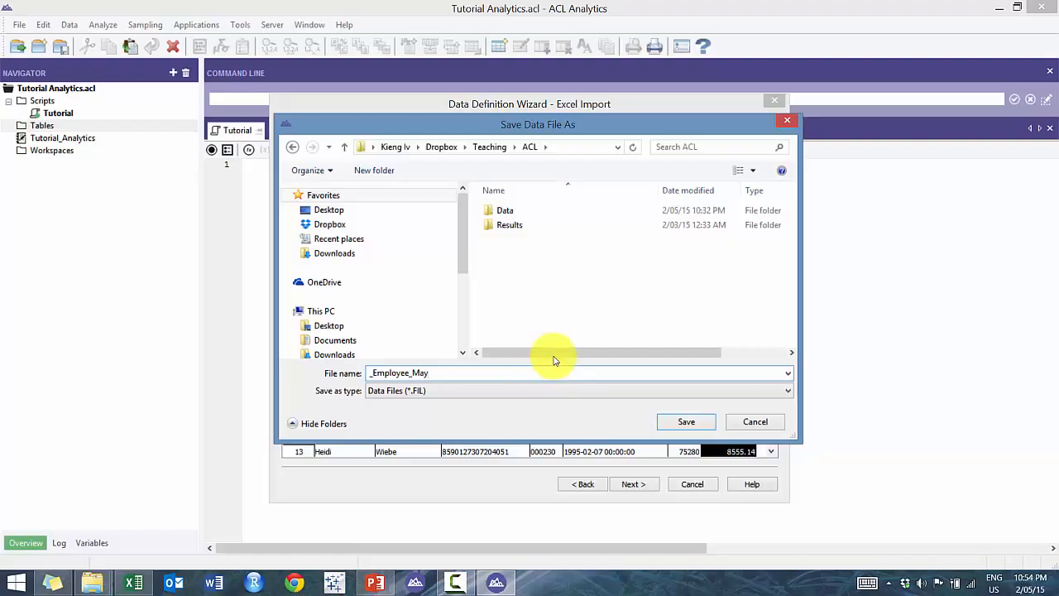
click(692, 418)
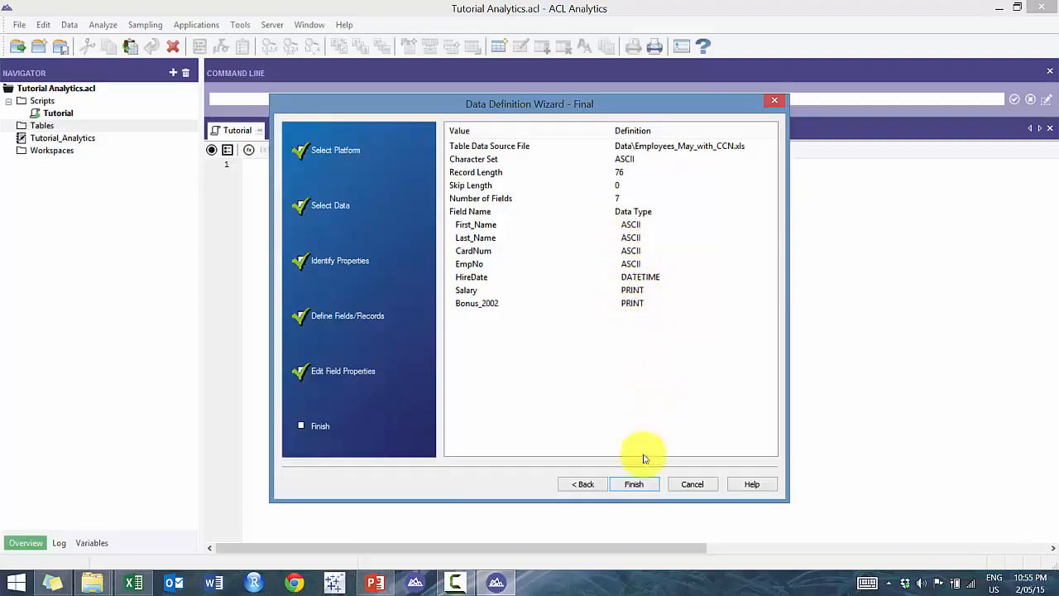
click(642, 484)
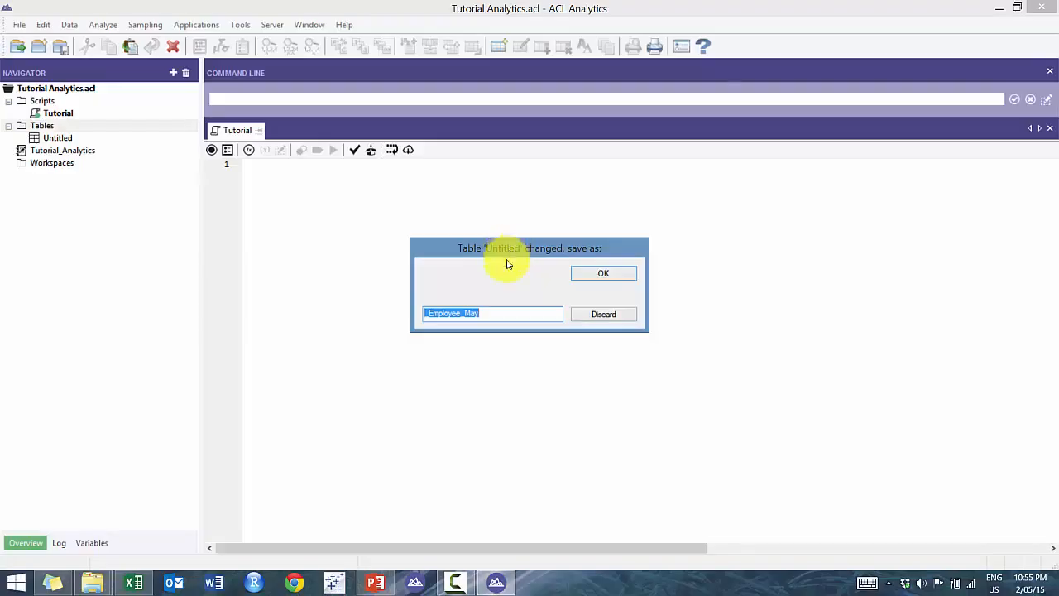
click(592, 273)
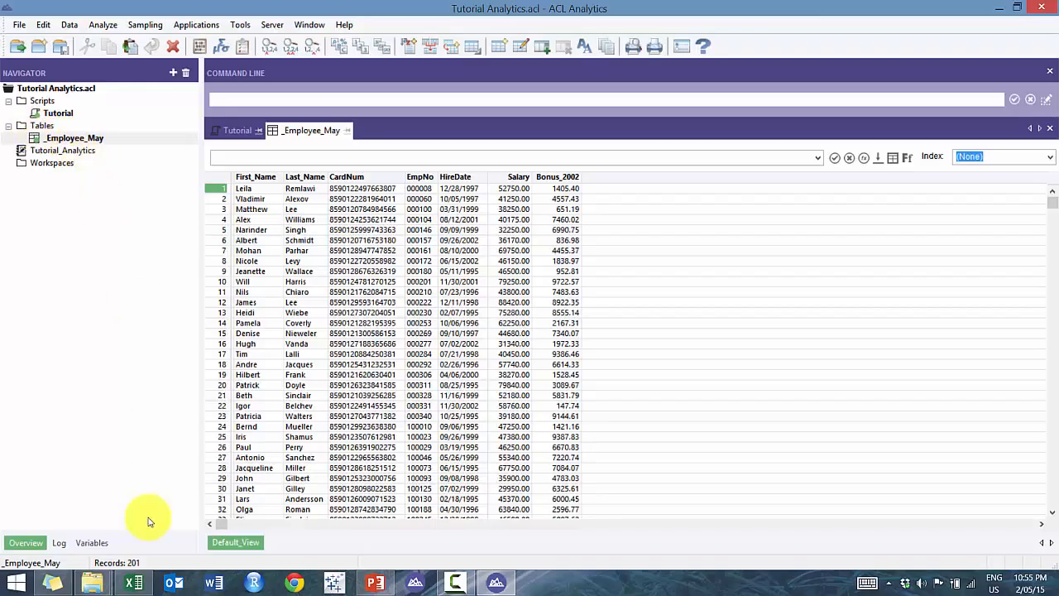
Step: Retrieve the IMPORT EXCEL command for _Employee_May from the project history log and copy its full text
click(60, 543)
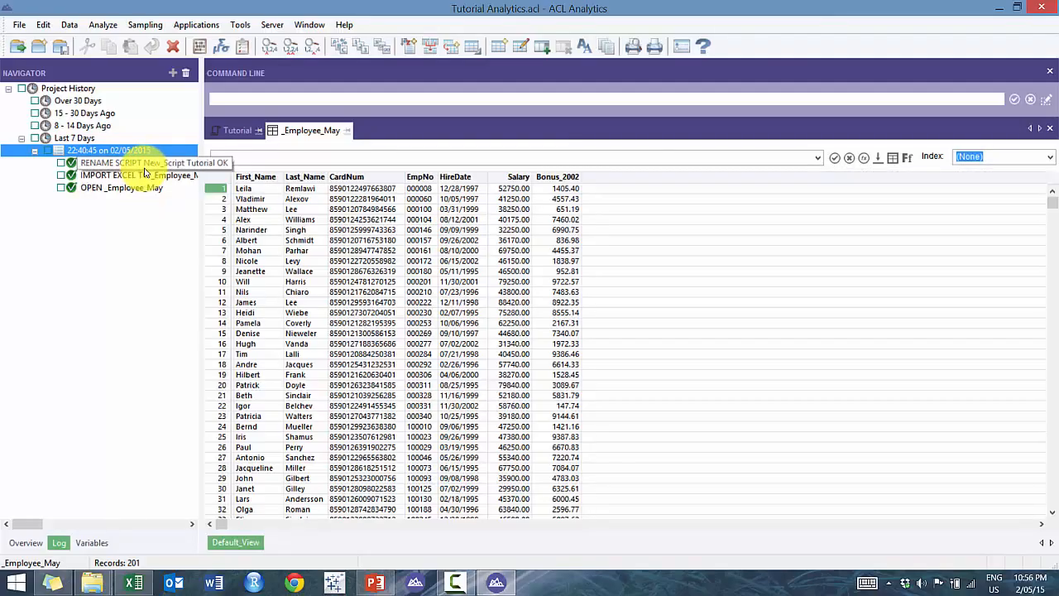
click(136, 174)
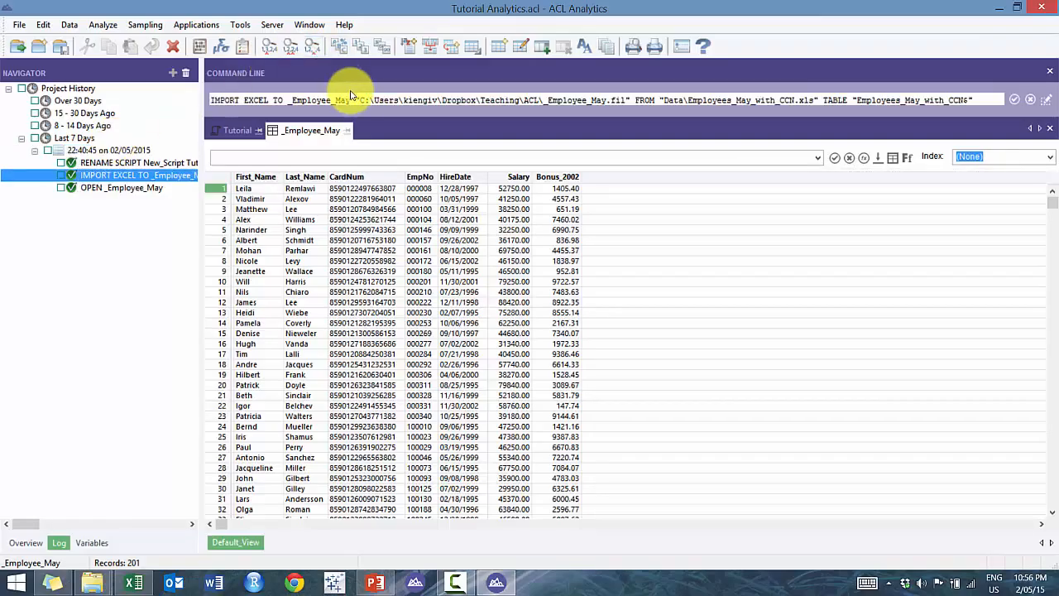
click(308, 24)
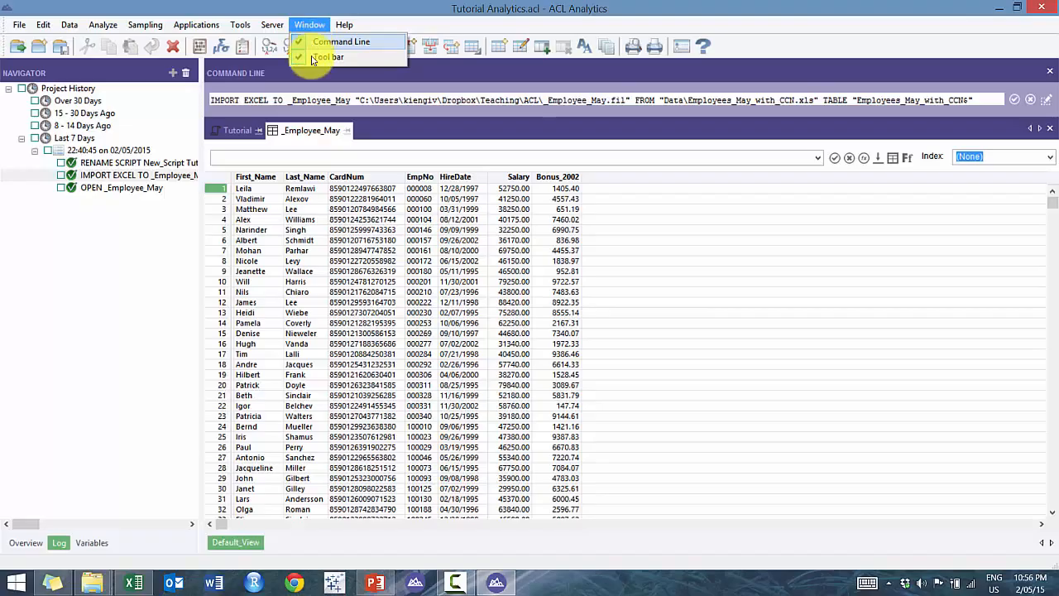
click(357, 100)
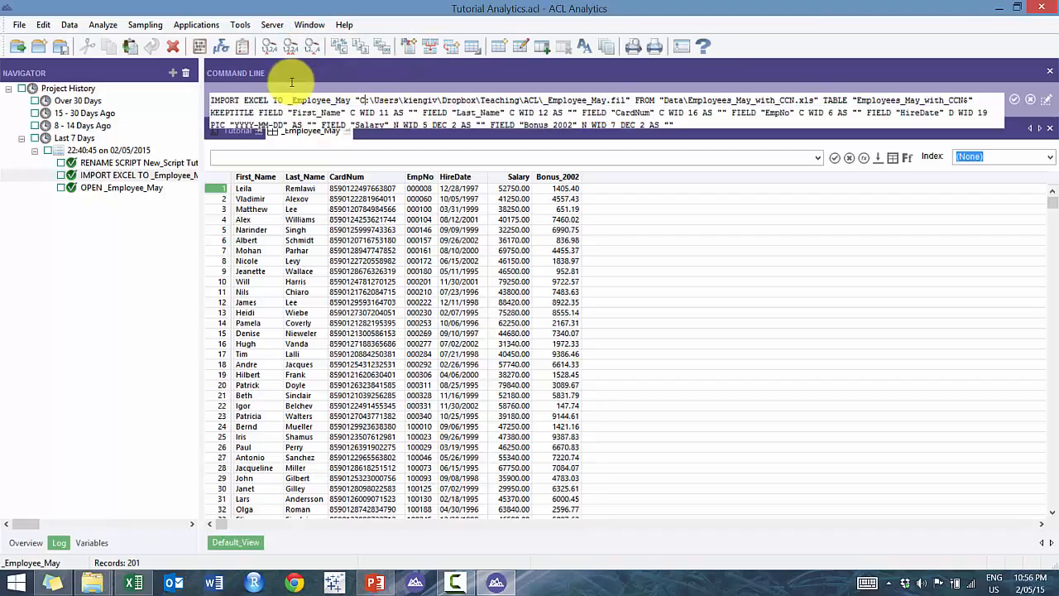
triple_click(365, 99)
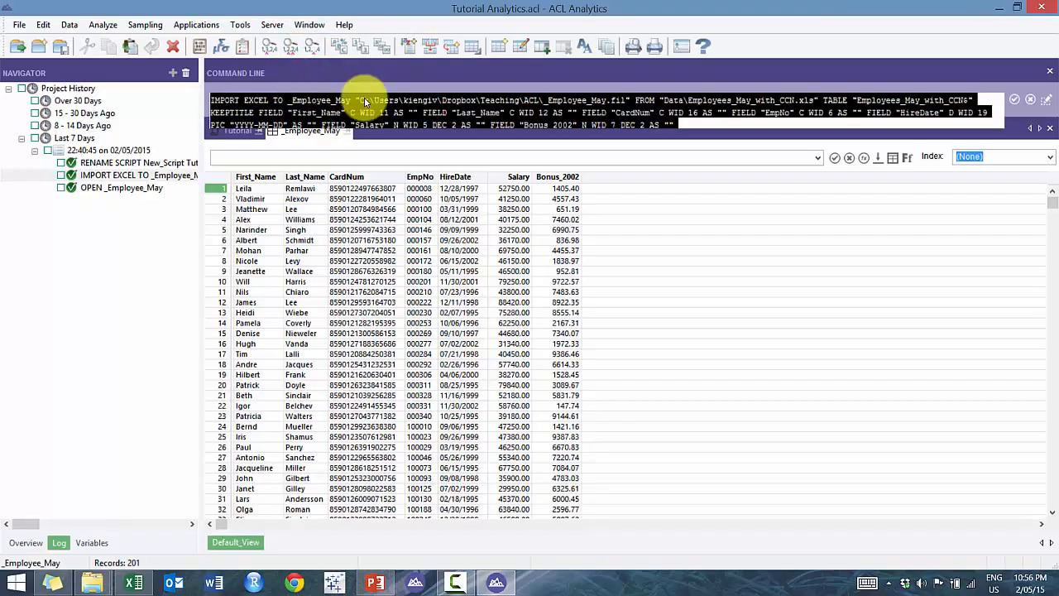
click(292, 78)
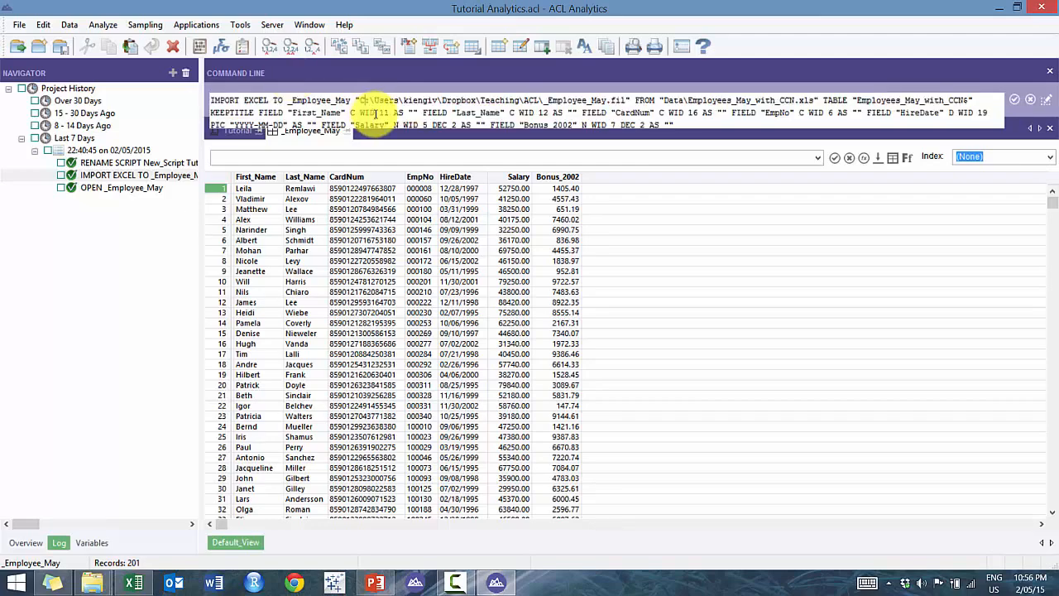
key(ctrl+a)
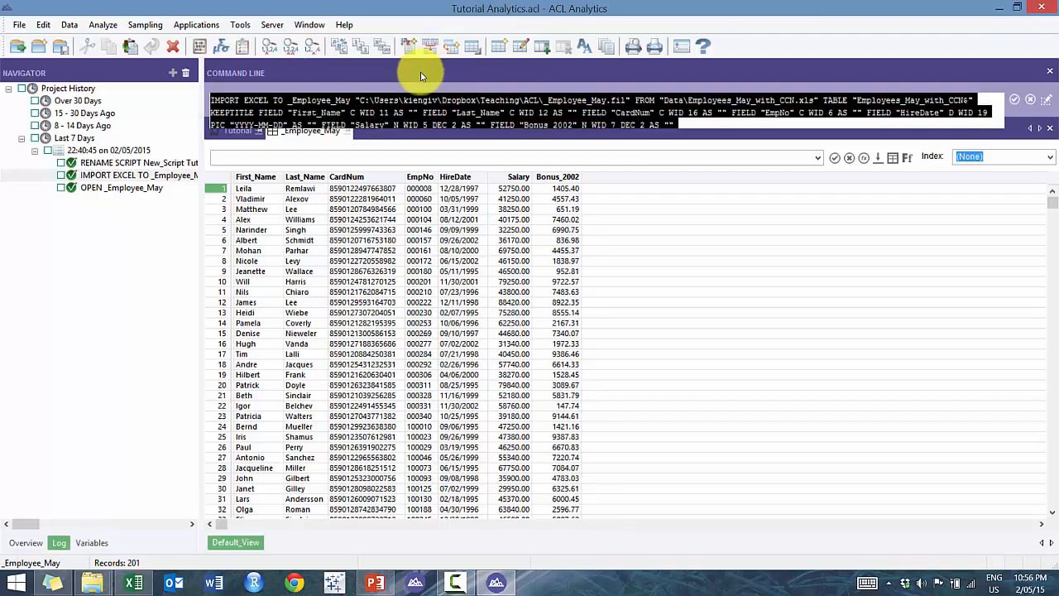
click(419, 218)
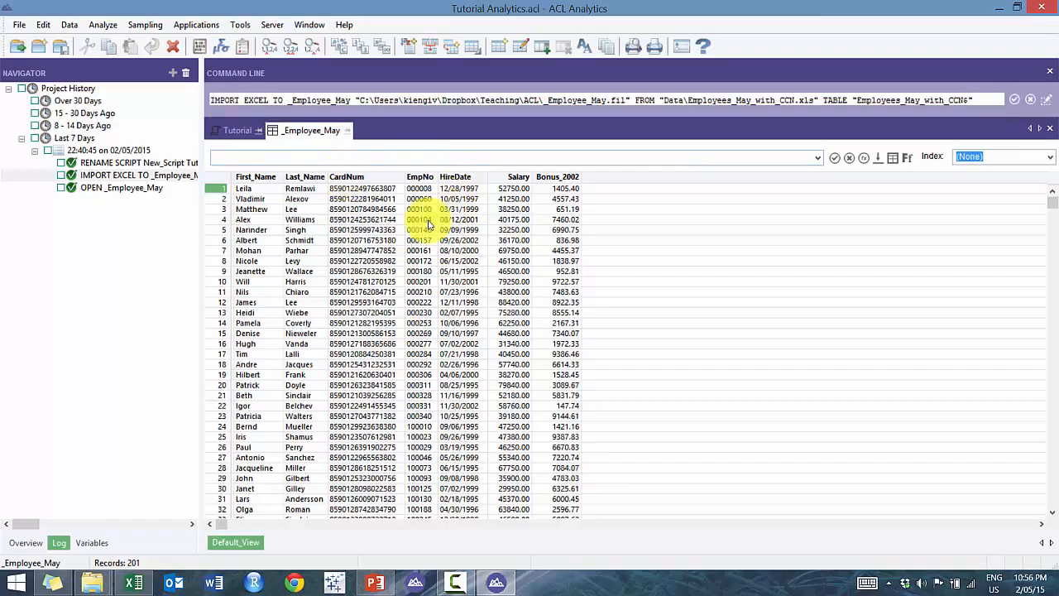
Step: Paste the copied IMPORT EXCEL command on line 3 of the Tutorial script, leaving two blank lines above it
click(238, 130)
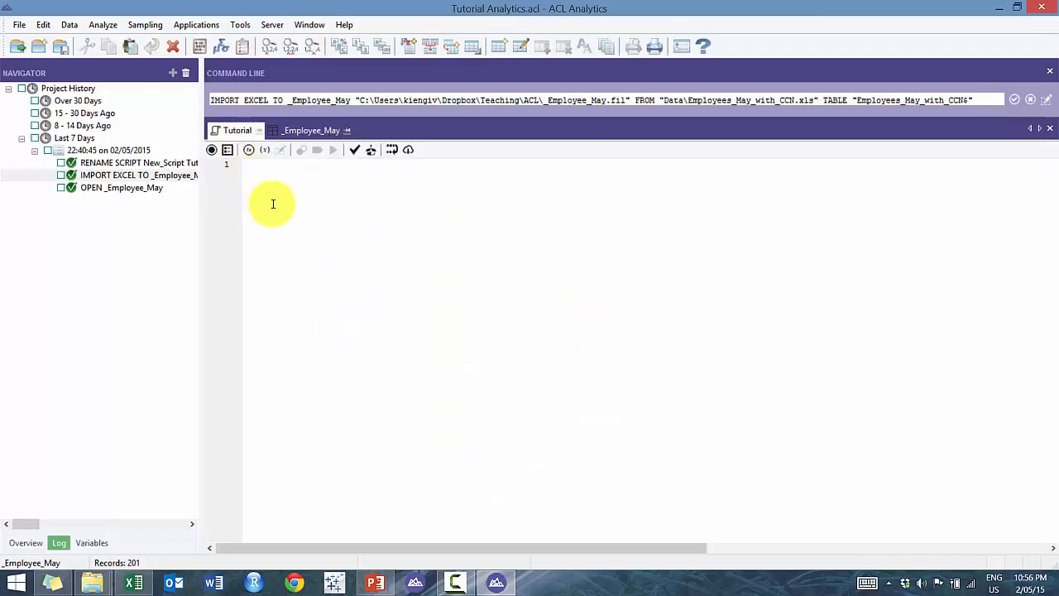
key(Return)
key(Return)
key(ctrl+v)
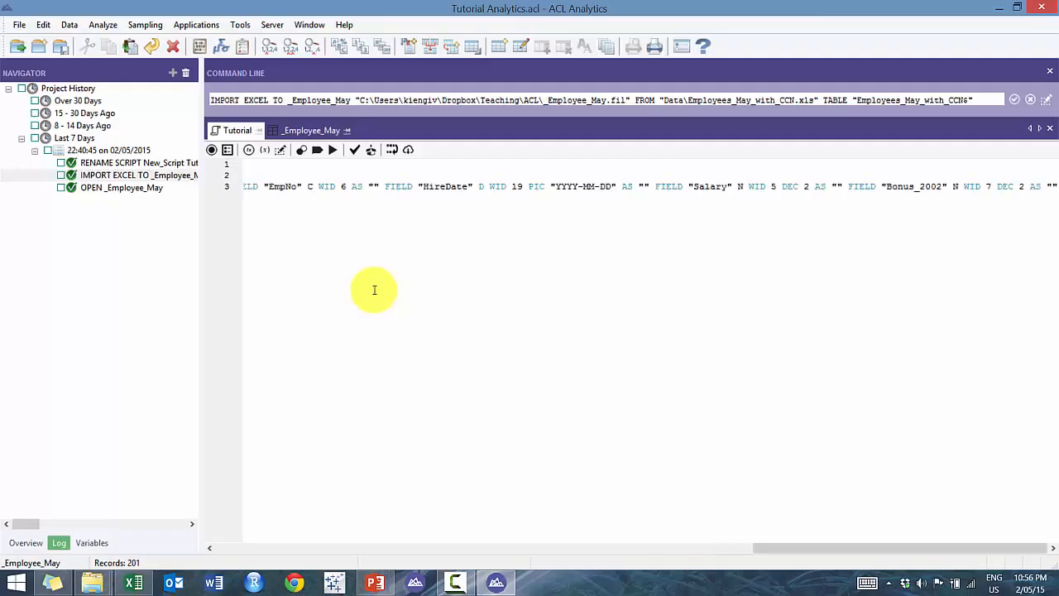
key(Home)
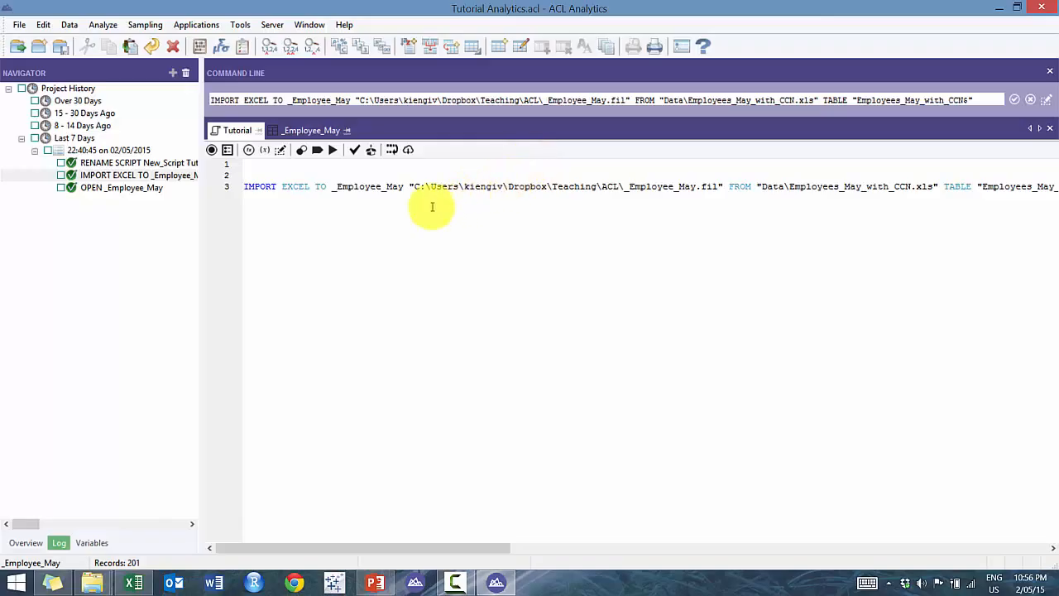
Step: Delete the _Employee_May table from the project, saving its changes, and run the Tutorial script to import it again
click(25, 543)
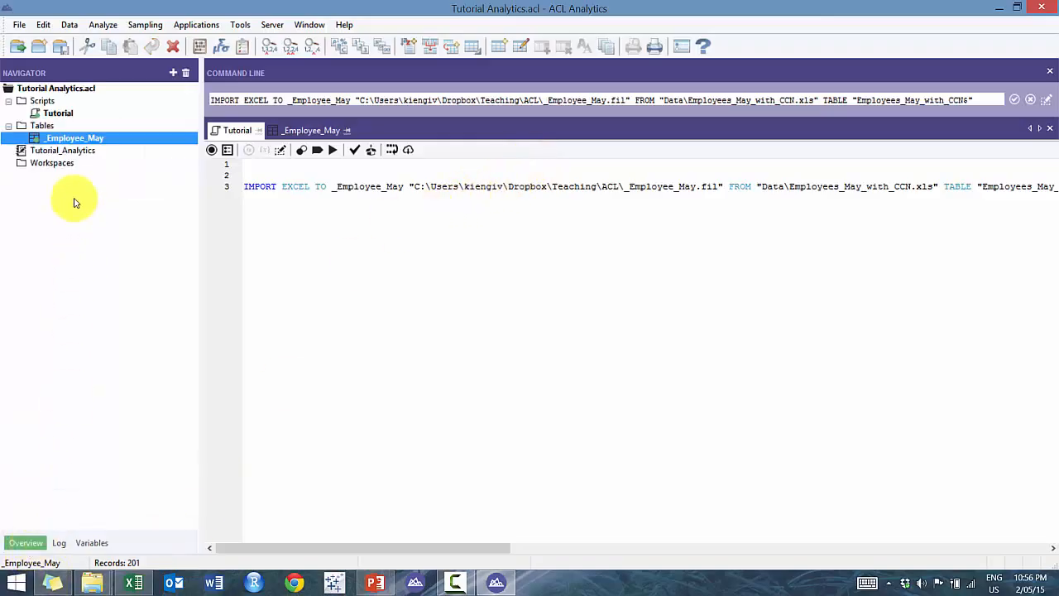
click(96, 115)
click(124, 140)
key(Delete)
click(626, 251)
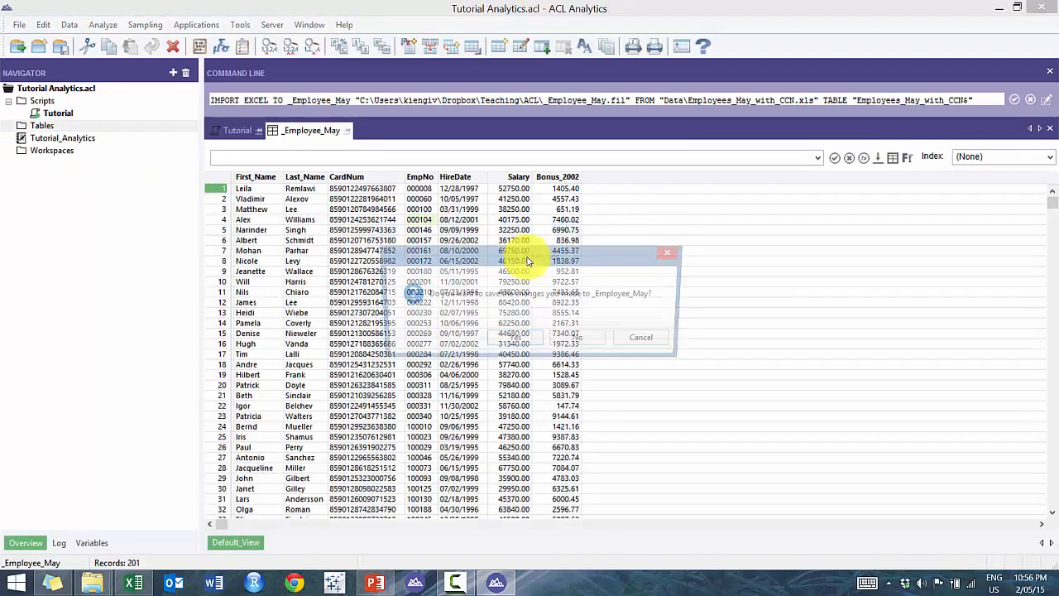
click(517, 343)
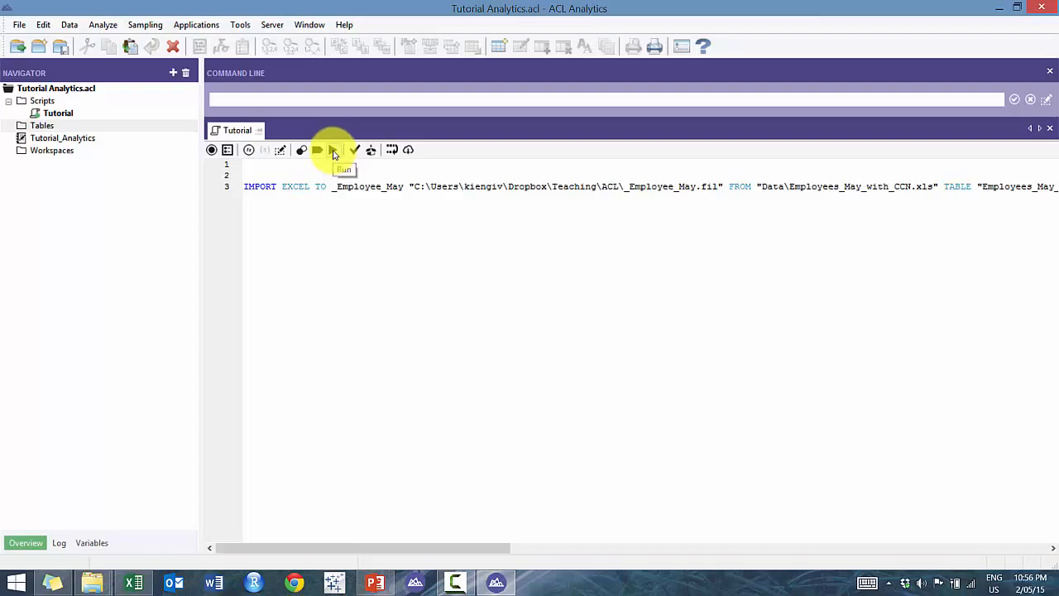
right_click(60, 114)
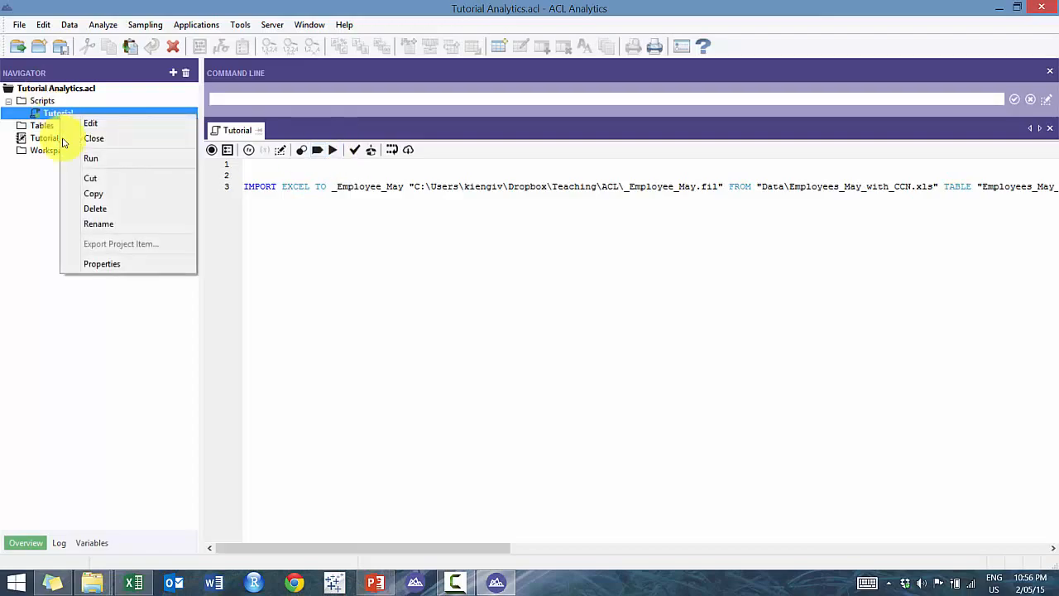
click(332, 150)
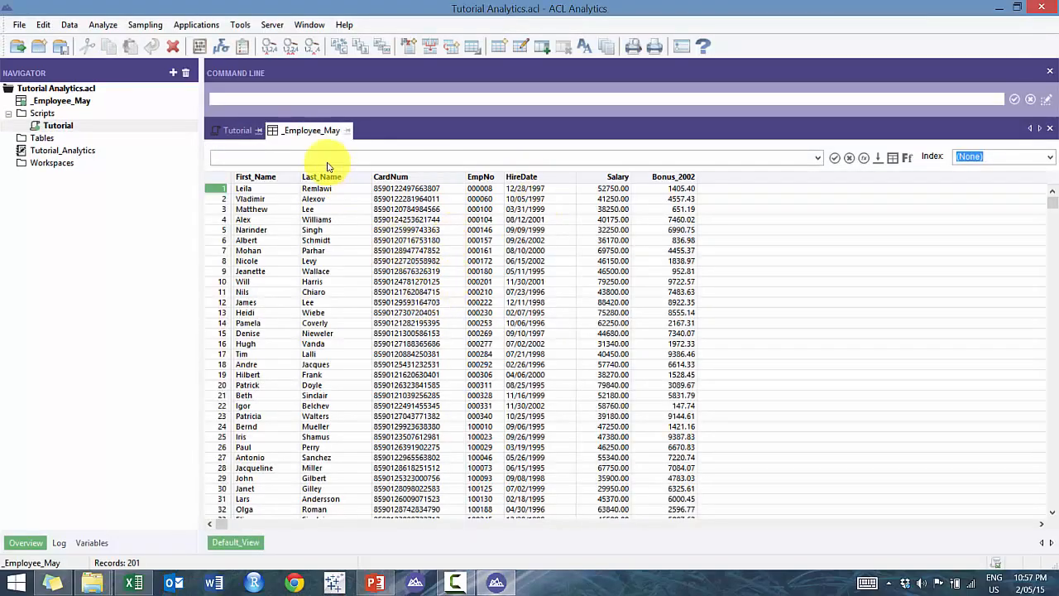
Step: Add a CLOSE command on the first line of the Tutorial script, above the import command
click(253, 132)
key(Up)
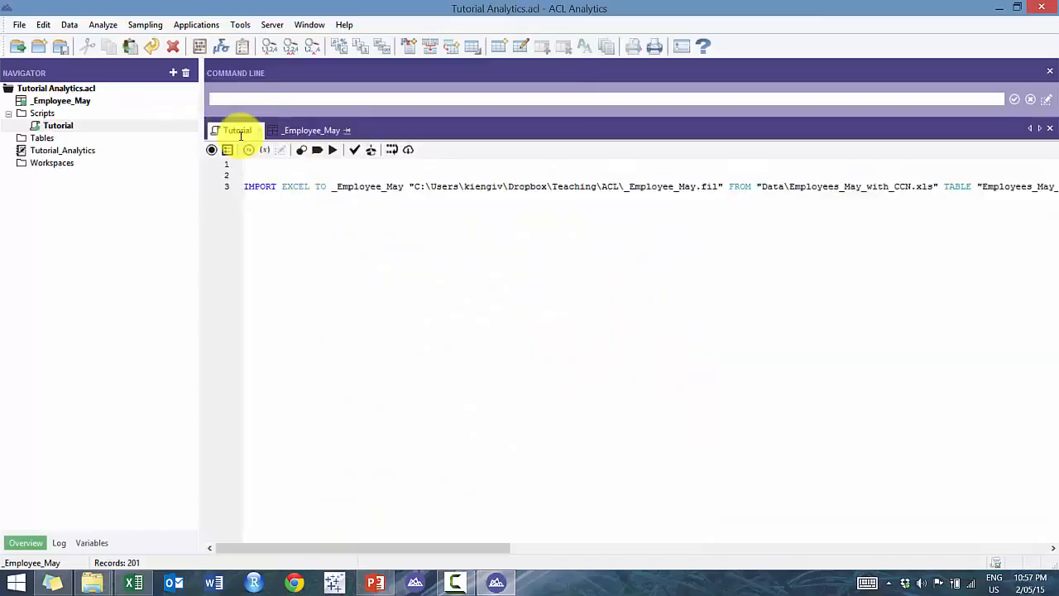
text(CLOSE)
key(Return)
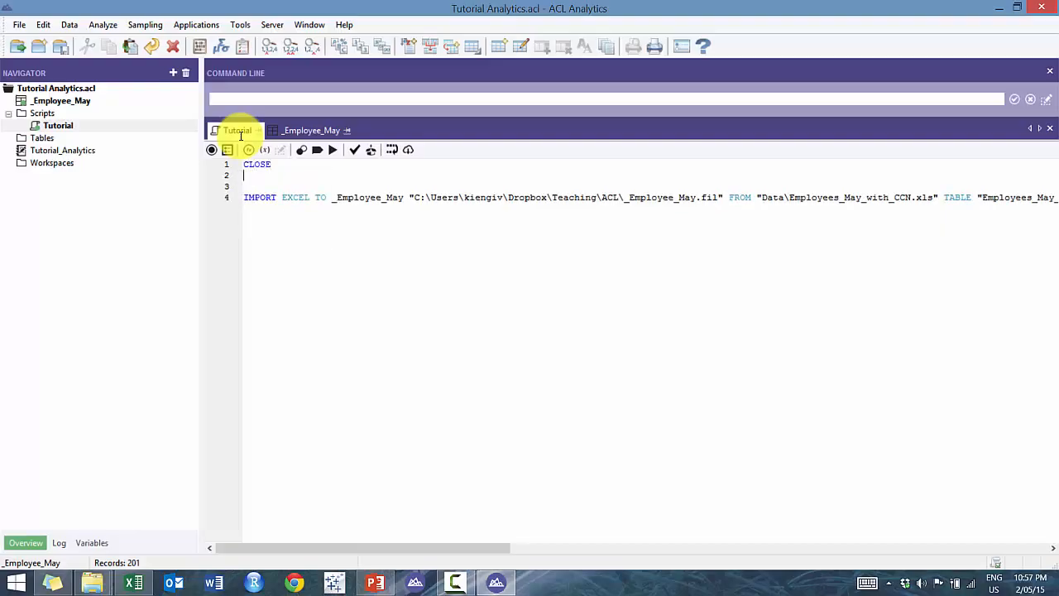
Step: Execute CLOSE from the command line to close the open _Employee_May table
click(360, 99)
text(CLOSE)
key(Return)
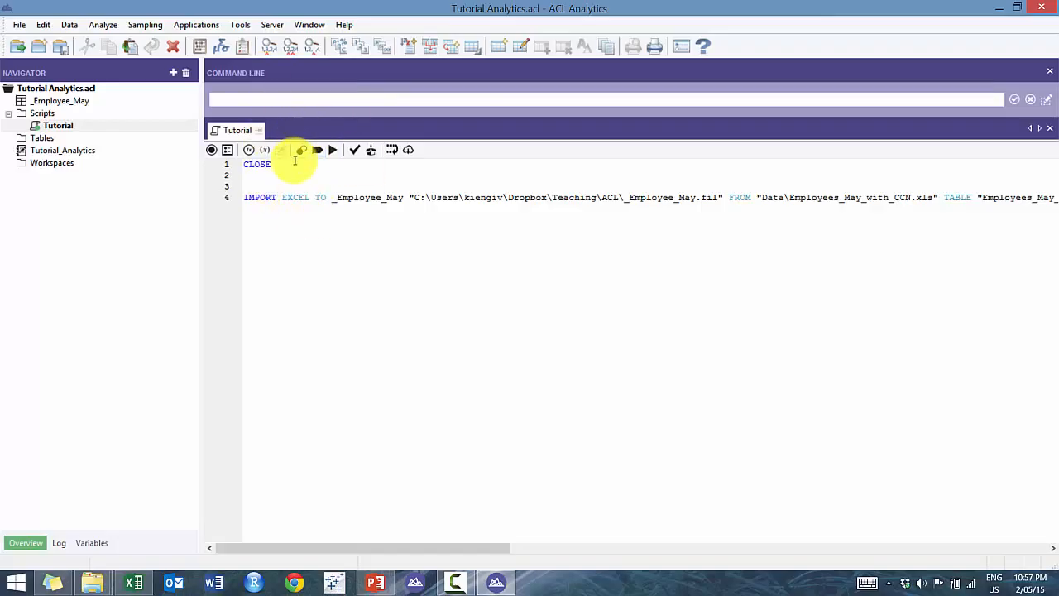
Step: Add a CLOSE SECONDARY command on line 2 of the Tutorial script
click(237, 130)
key(Return)
text(CLOSE SECONDARY)
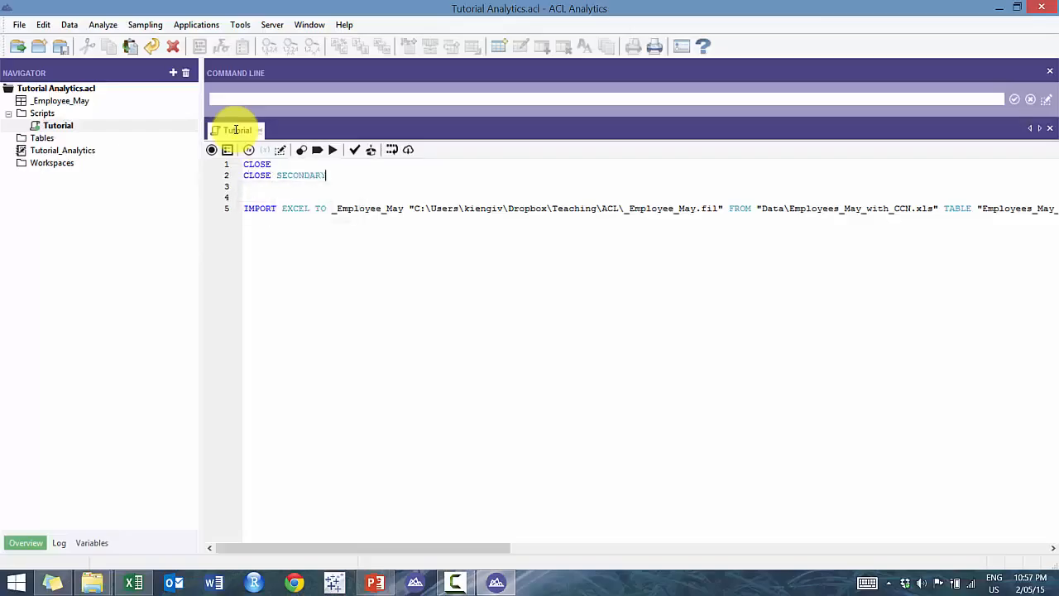
Step: Add a SET SAFETY OFF command on line 4 of the script, separated by a blank line from CLOSE SECONDARY
key(Return)
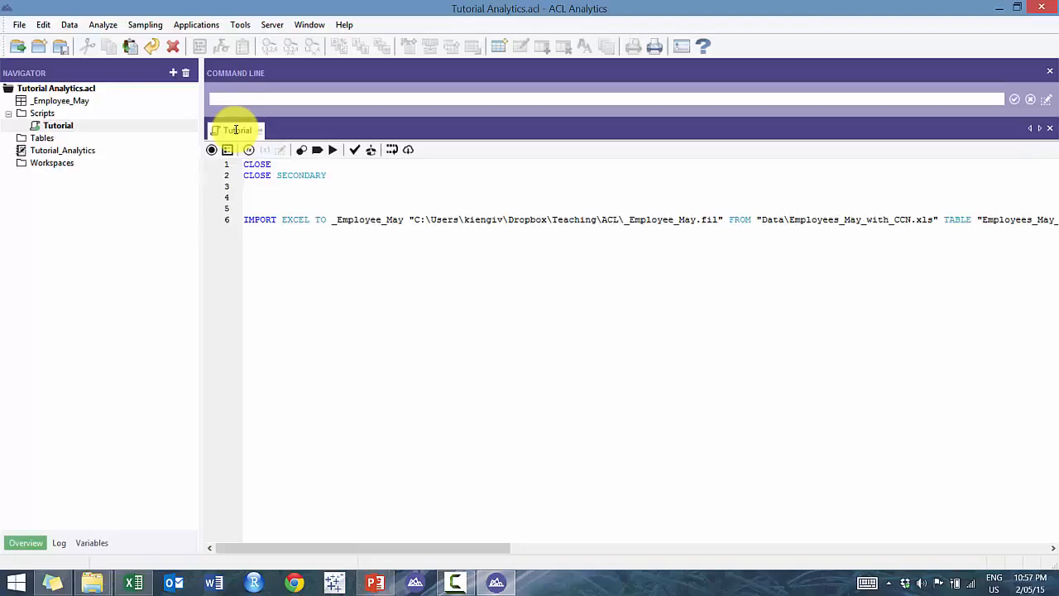
key(Return)
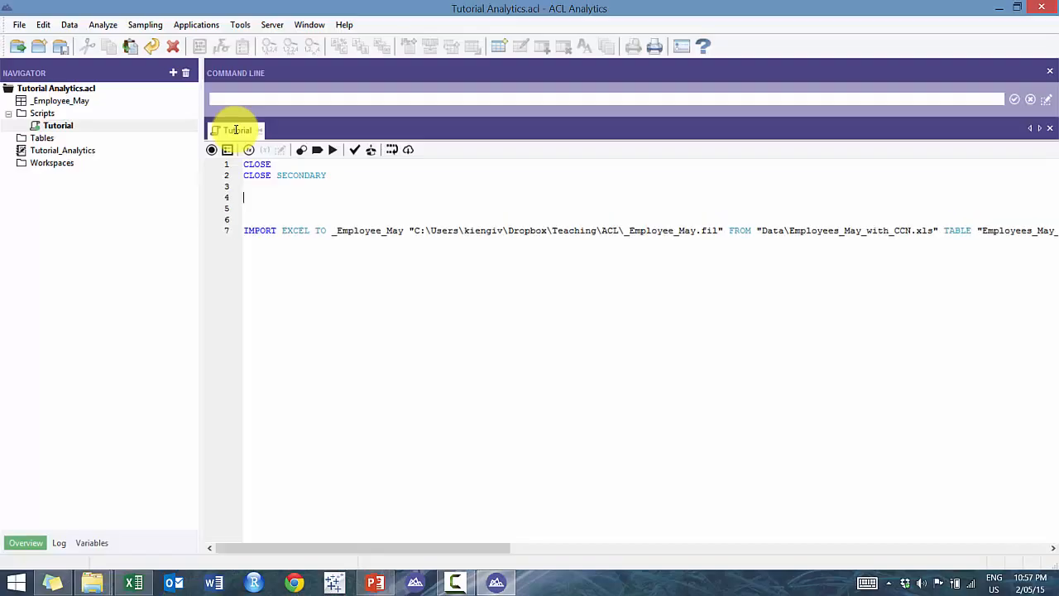
text(SET E)
key(BackSpace)
text(S)
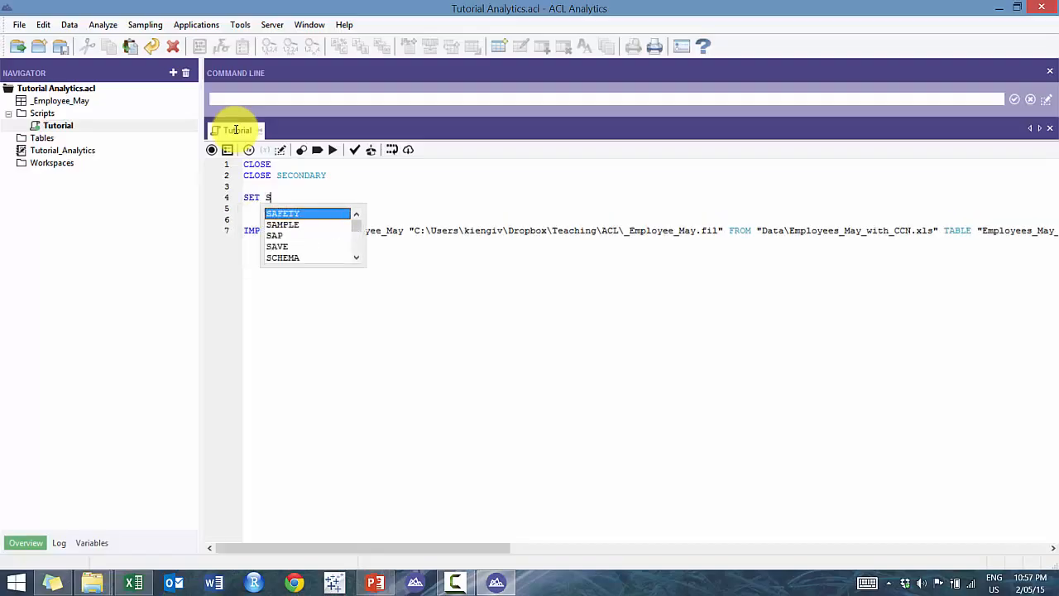
text(AFETY OFF)
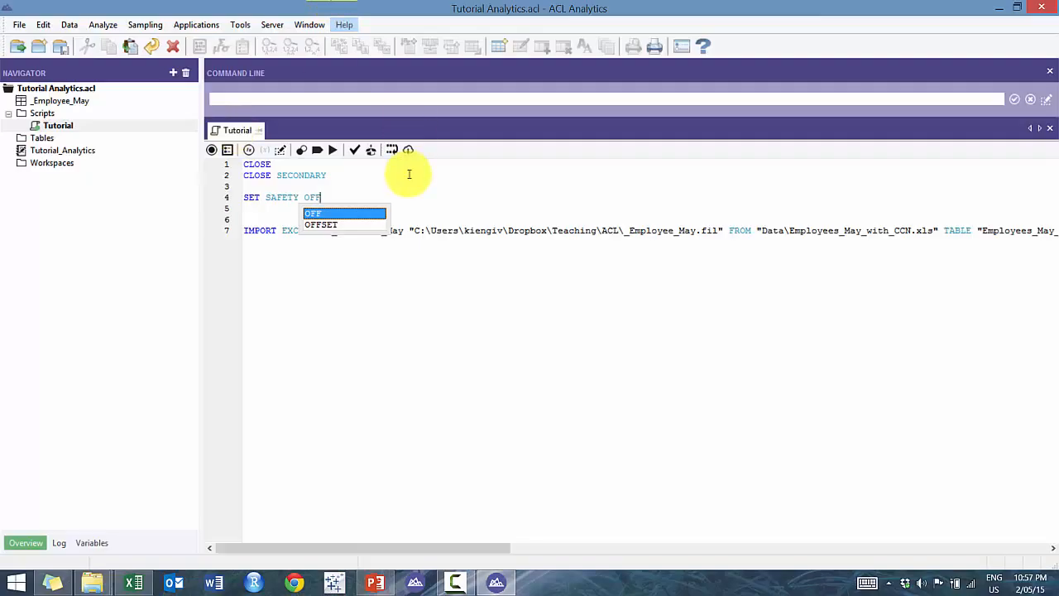
click(387, 177)
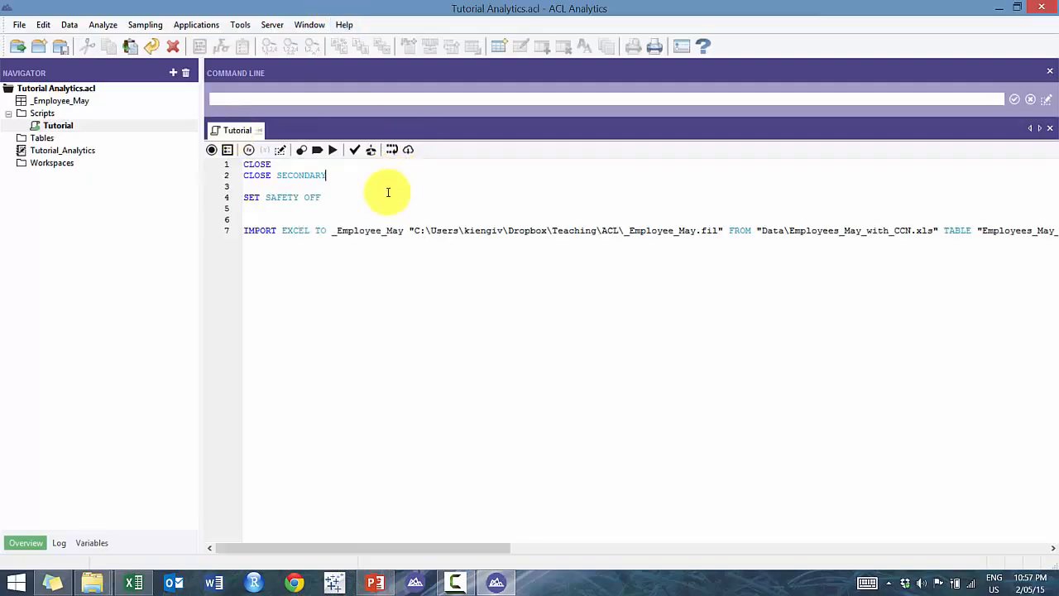
Step: Copy the script's IMPORT EXCEL line, execute it from the command line with _Employee_May overwritten, and return to the Tutorial script
triple_click(359, 237)
click(360, 224)
triple_click(359, 229)
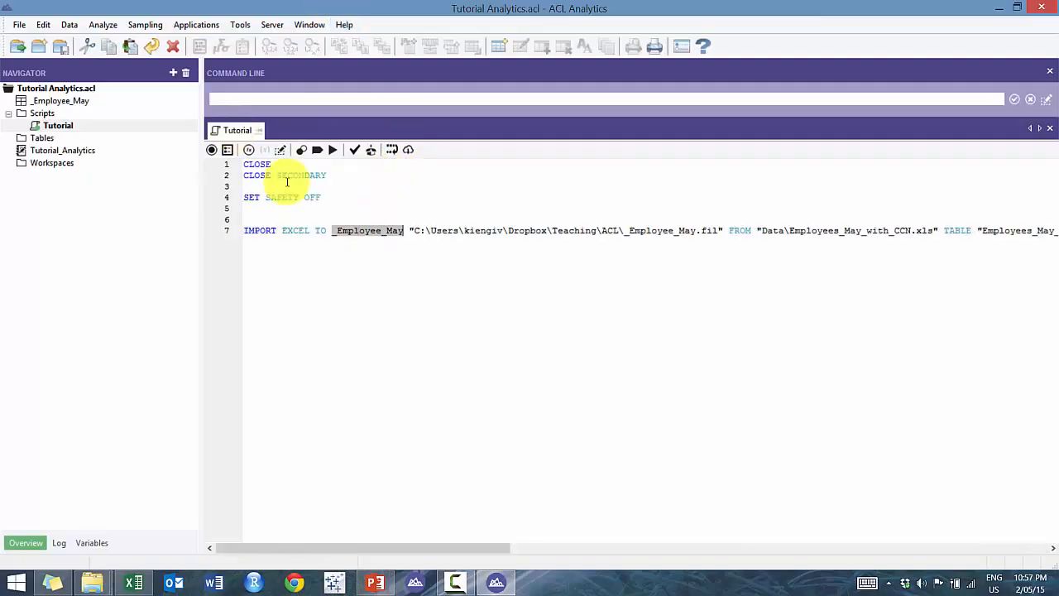
key(ctrl+c)
click(329, 98)
key(ctrl+v)
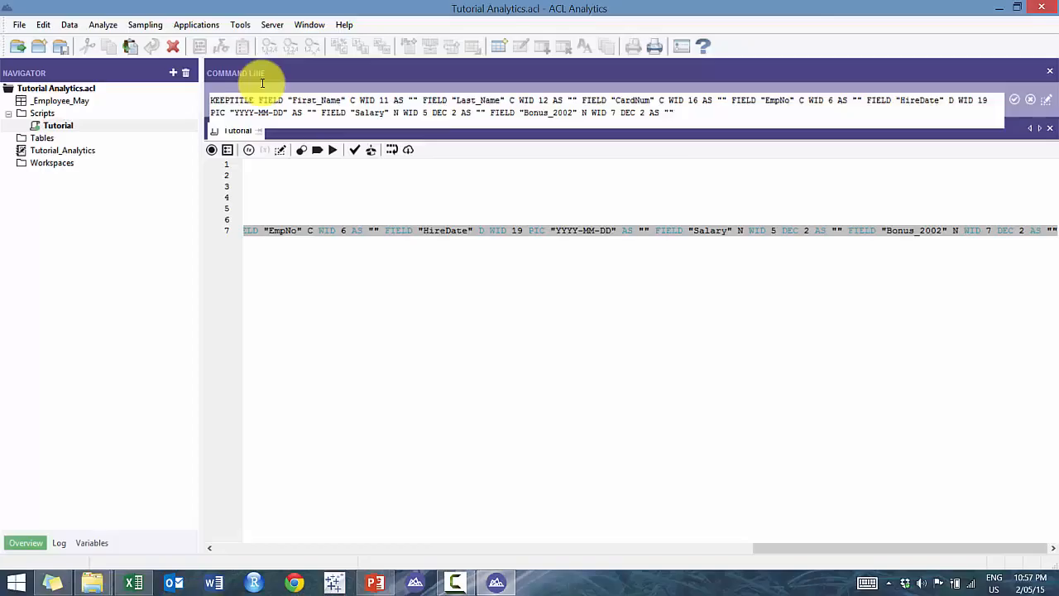
key(Return)
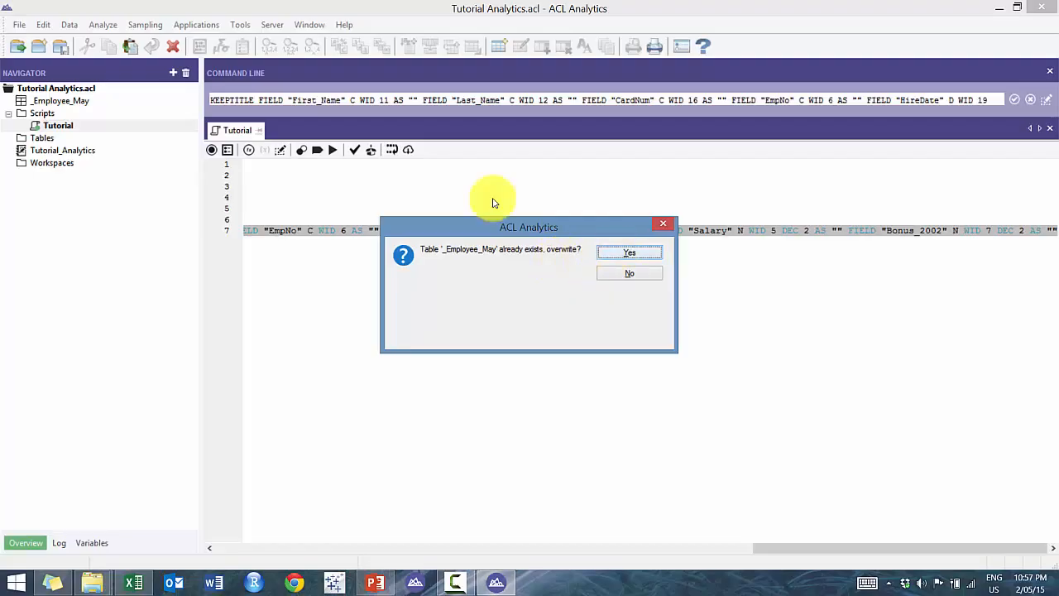
click(613, 252)
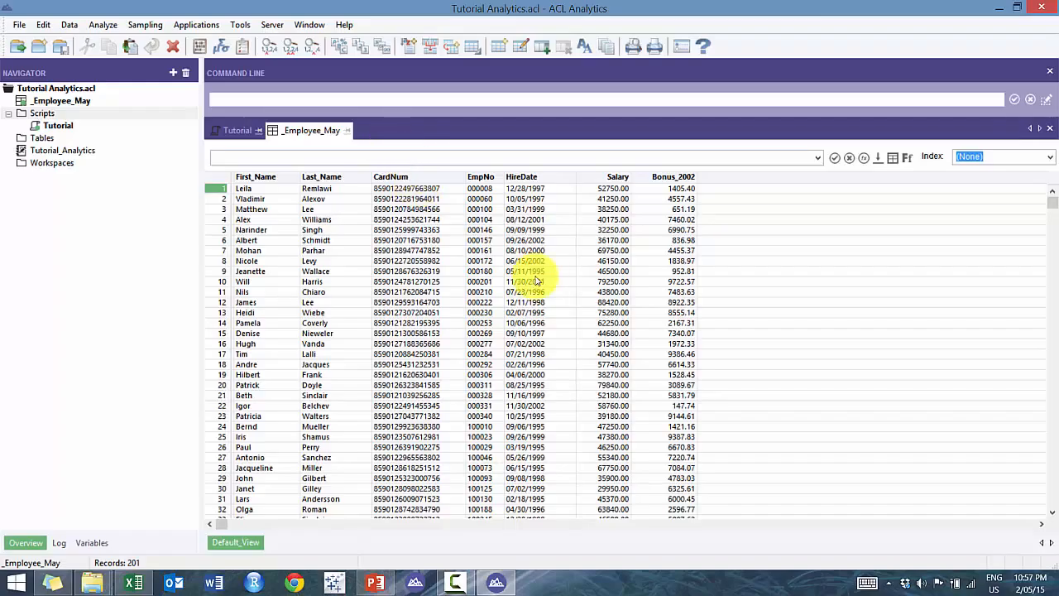
click(237, 130)
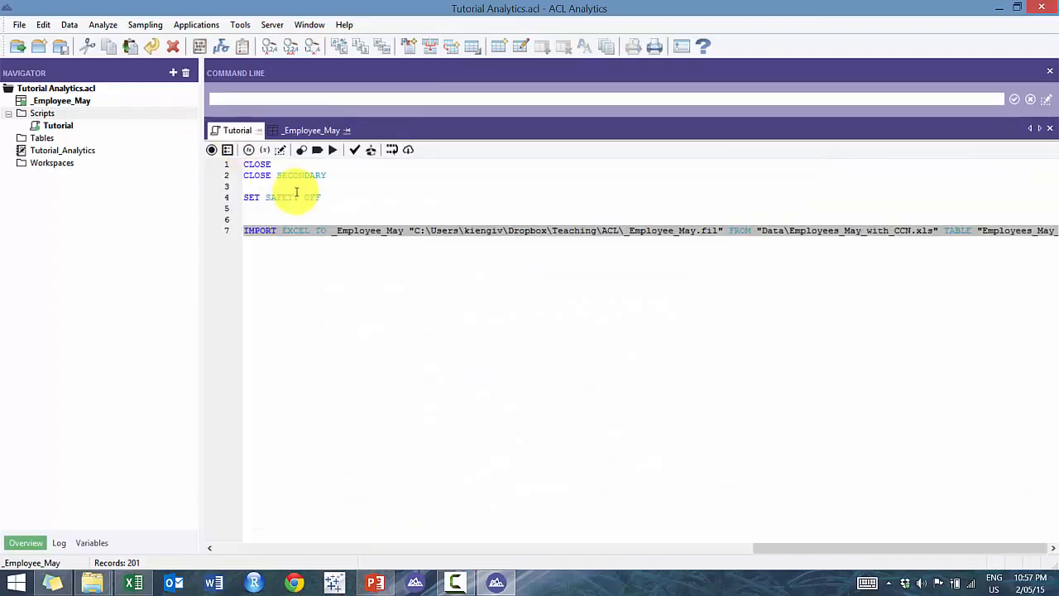
Step: Copy the SET SAFETY OFF line from the Tutorial script to the command line and execute it
triple_click(291, 199)
drag(291, 198, 298, 98)
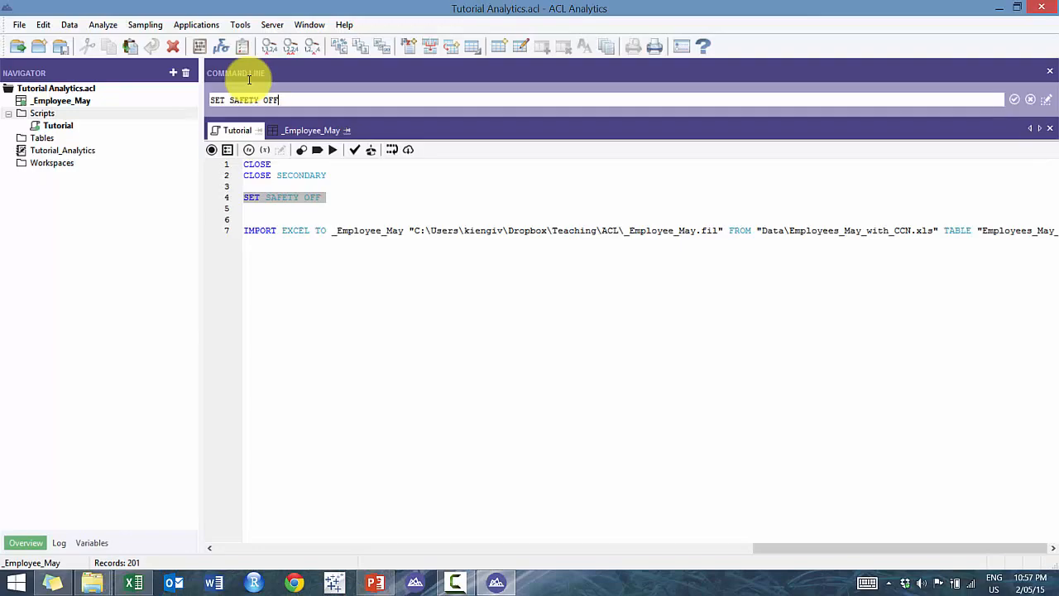
key(Return)
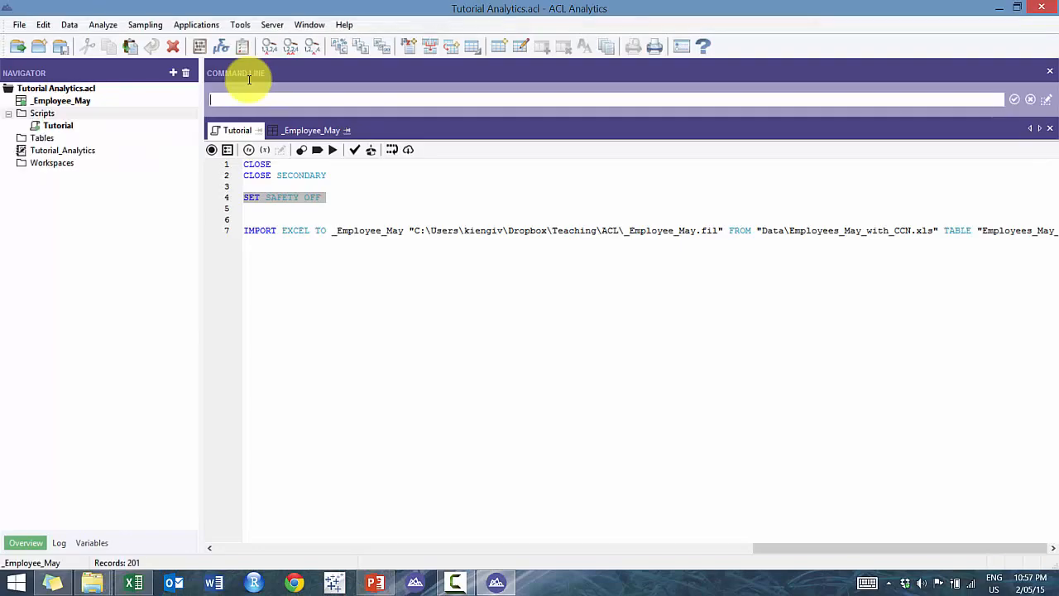
Step: Execute the script's IMPORT EXCEL line from the command line, closing the open _Employee_May table so the import can run
double_click(320, 231)
triple_click(319, 231)
drag(319, 232, 307, 99)
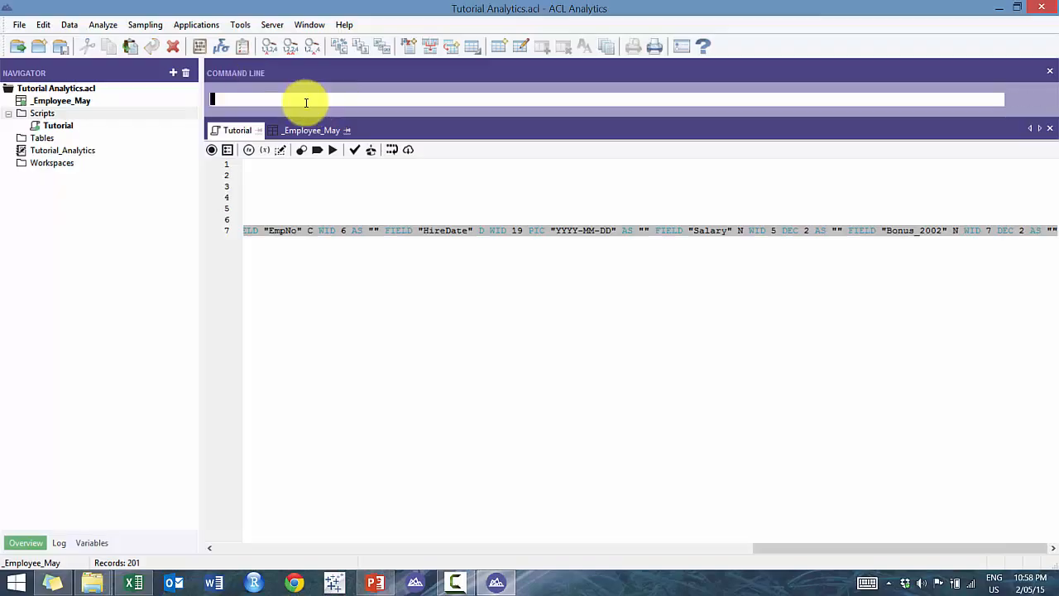
key(Return)
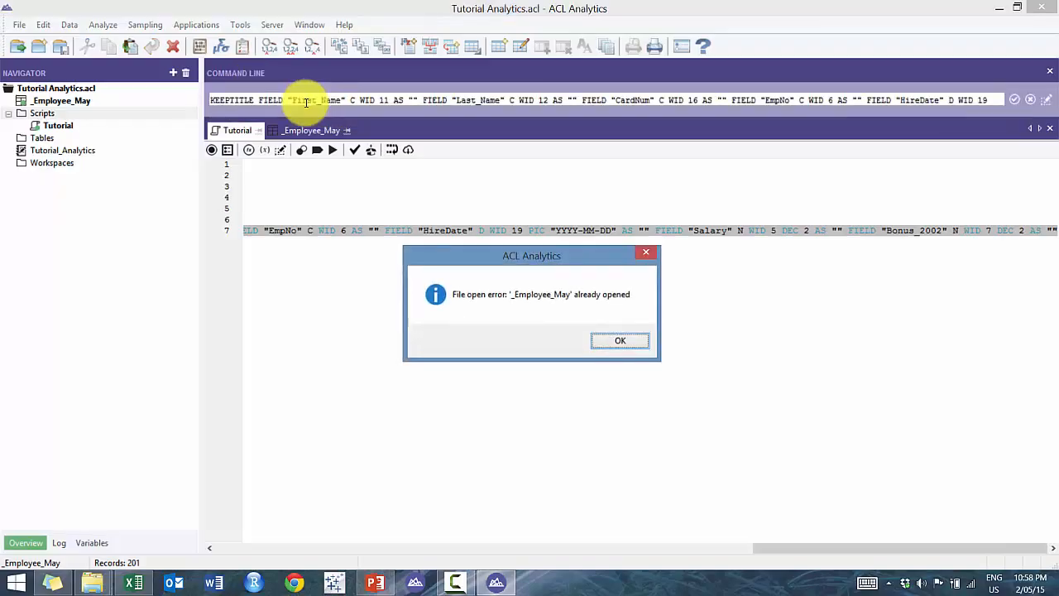
key(Return)
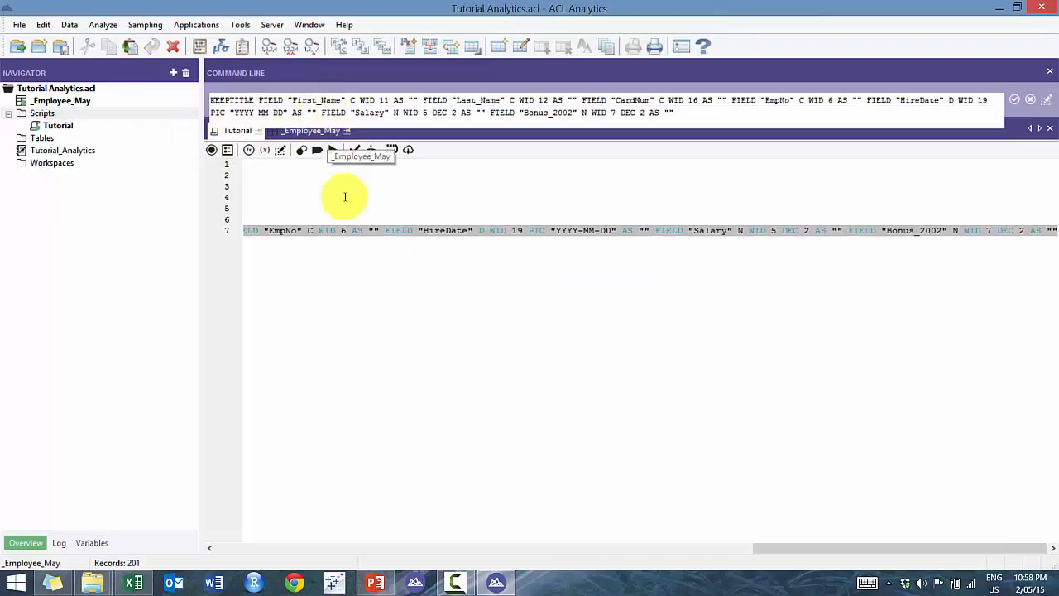
click(313, 130)
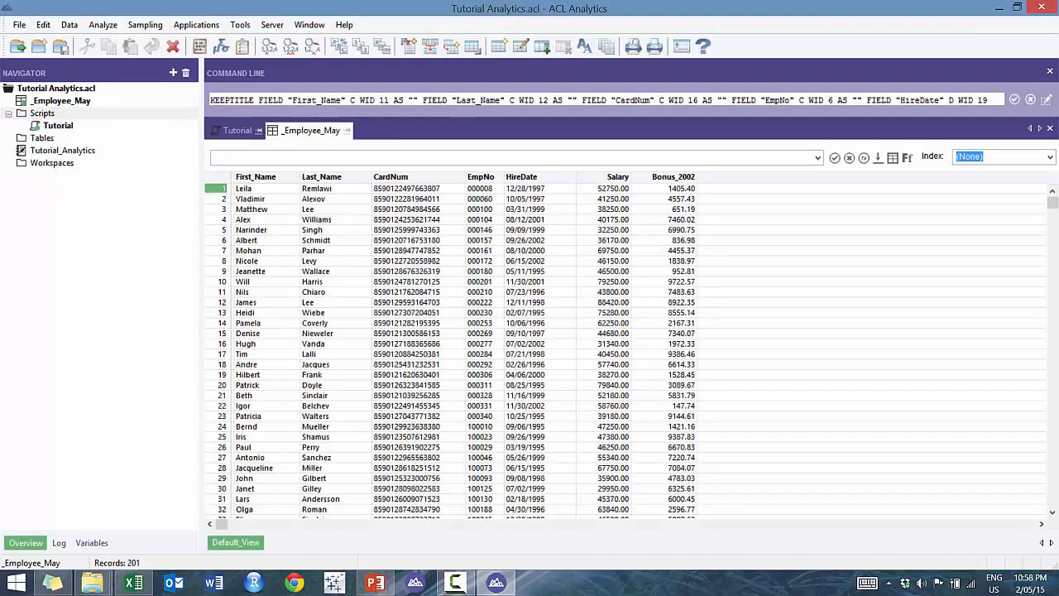
click(1042, 131)
click(436, 88)
key(Return)
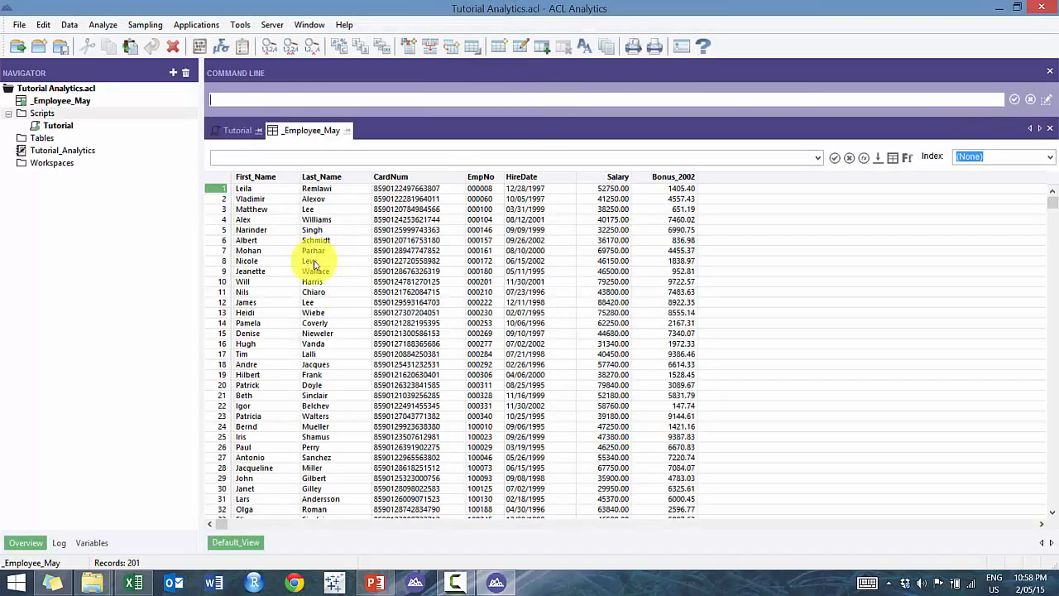
Step: Add a SET EXACT ON command on line 5 of the Tutorial script, directly under SET SAFETY OFF
click(223, 130)
click(277, 209)
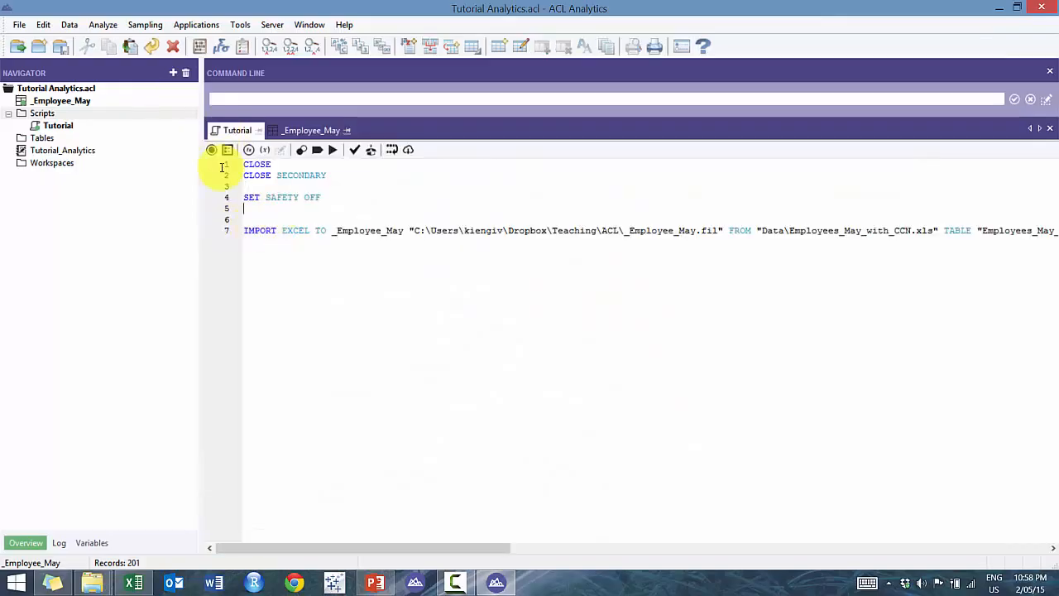
text(SET E)
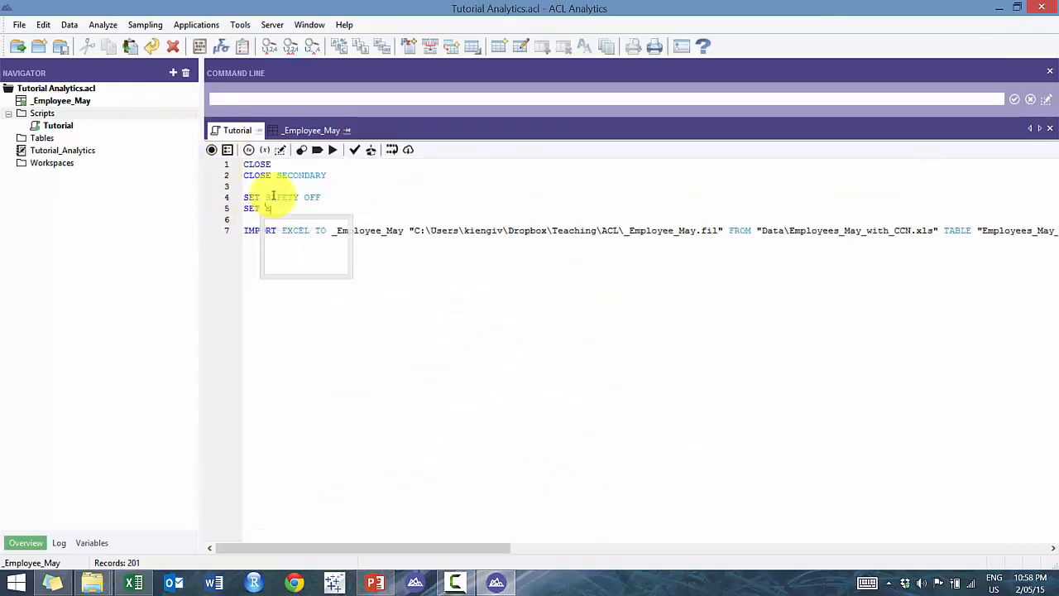
text(XACT ON)
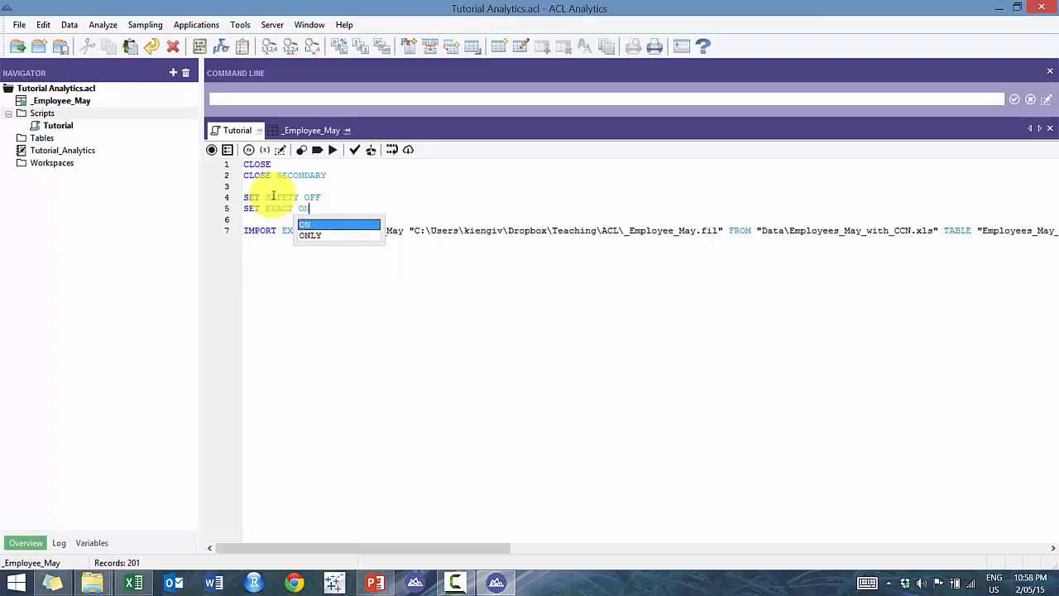
key(Return)
key(Return)
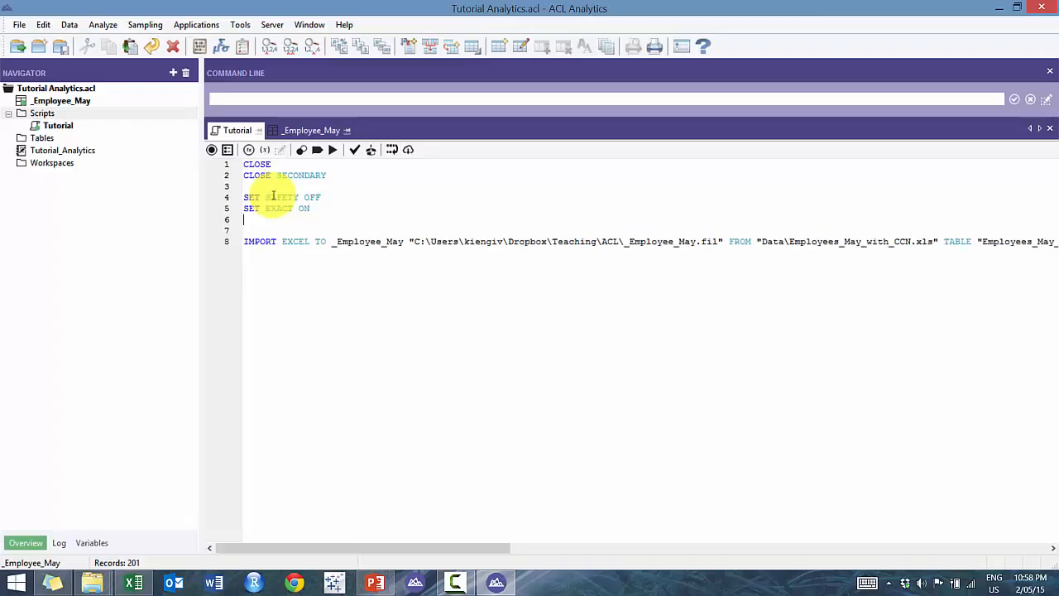
Step: Filter the _Employee_May table with FIND("0008") to examine the matching records, and clear the filter
click(311, 130)
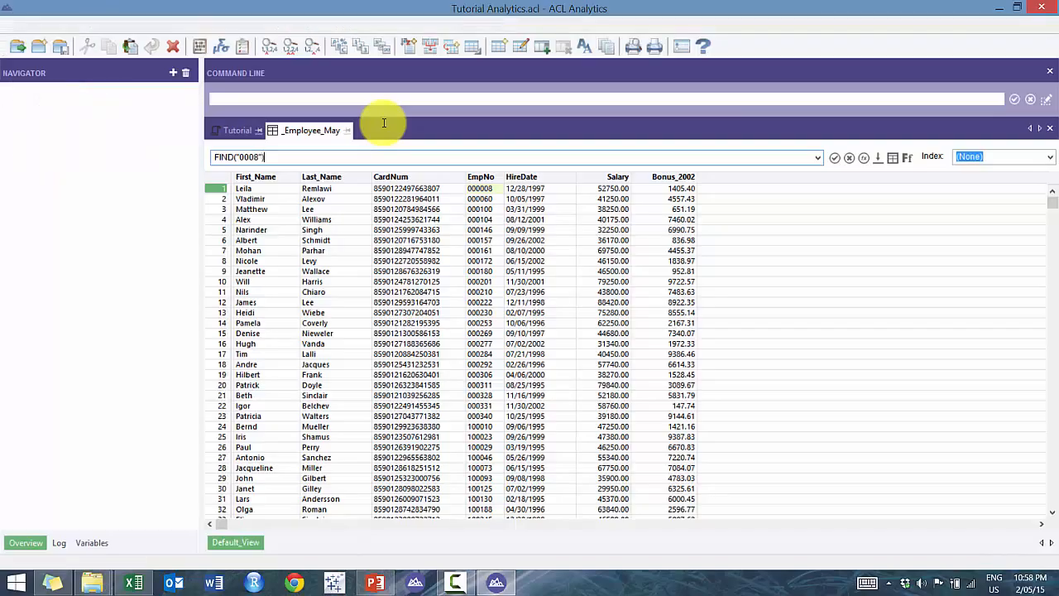
key(Return)
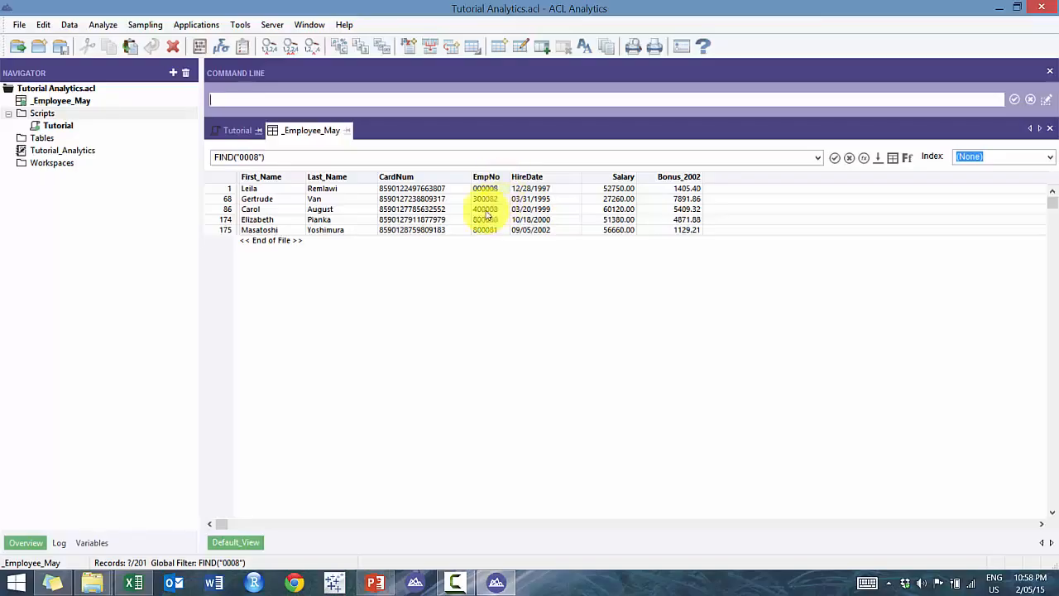
drag(444, 157, 355, 125)
key(BackSpace)
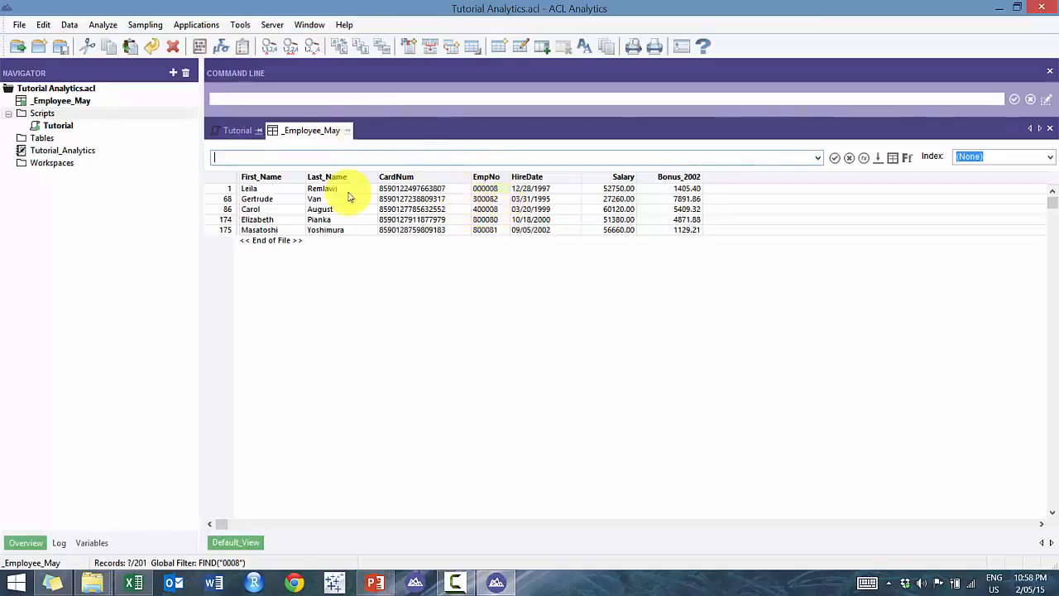
key(Return)
Step: Quick sort the _Employee_May table by First_Name in ascending order
right_click(254, 182)
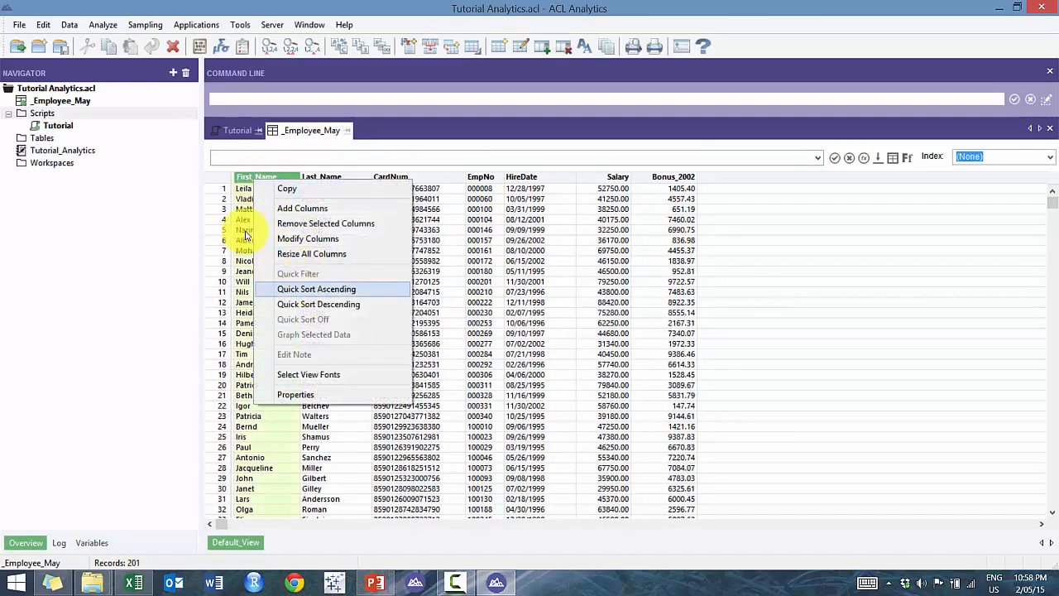
click(301, 285)
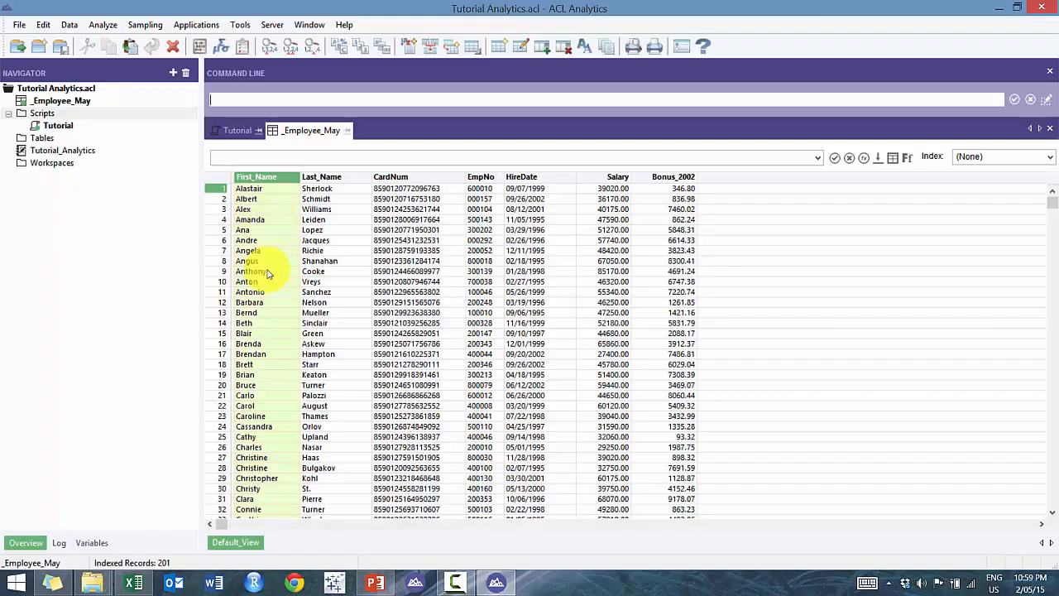
click(275, 492)
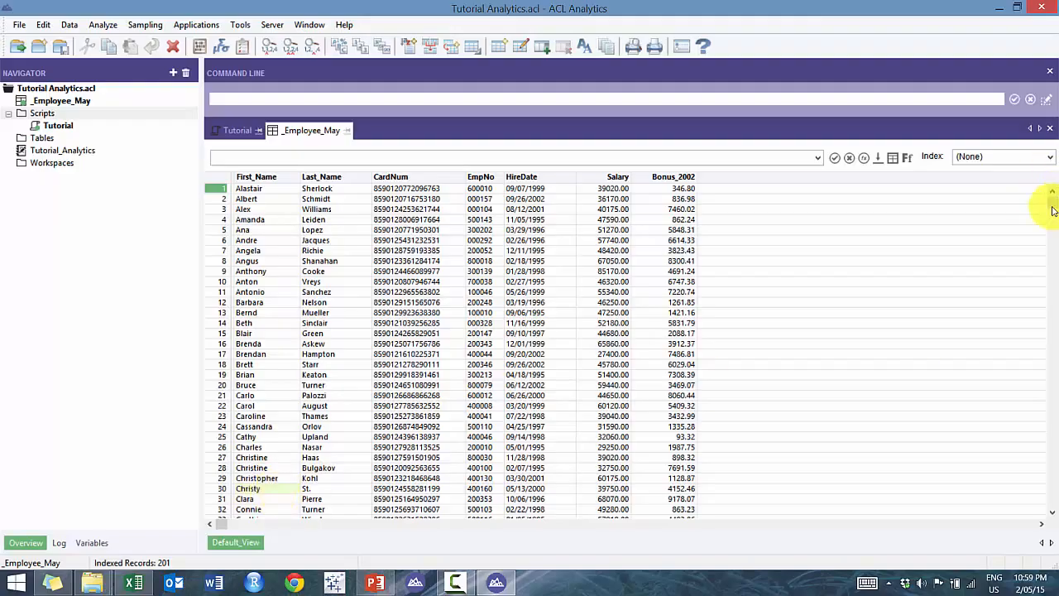
Step: Apply an Equal quick filter on First_Name using the value in row 47
drag(1053, 211, 1050, 251)
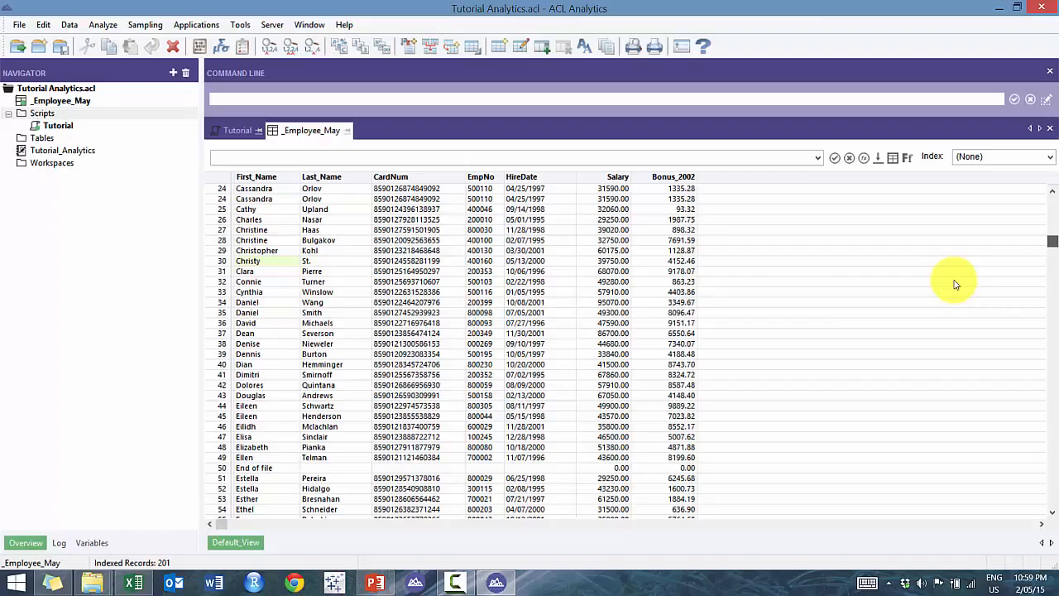
click(273, 439)
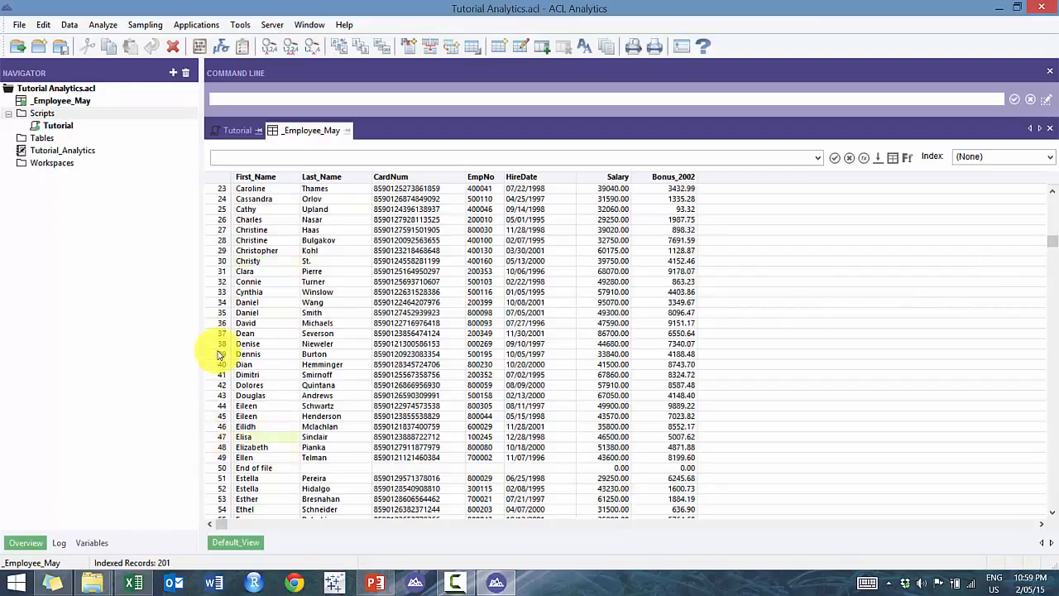
right_click(273, 438)
mouse_move(436, 304)
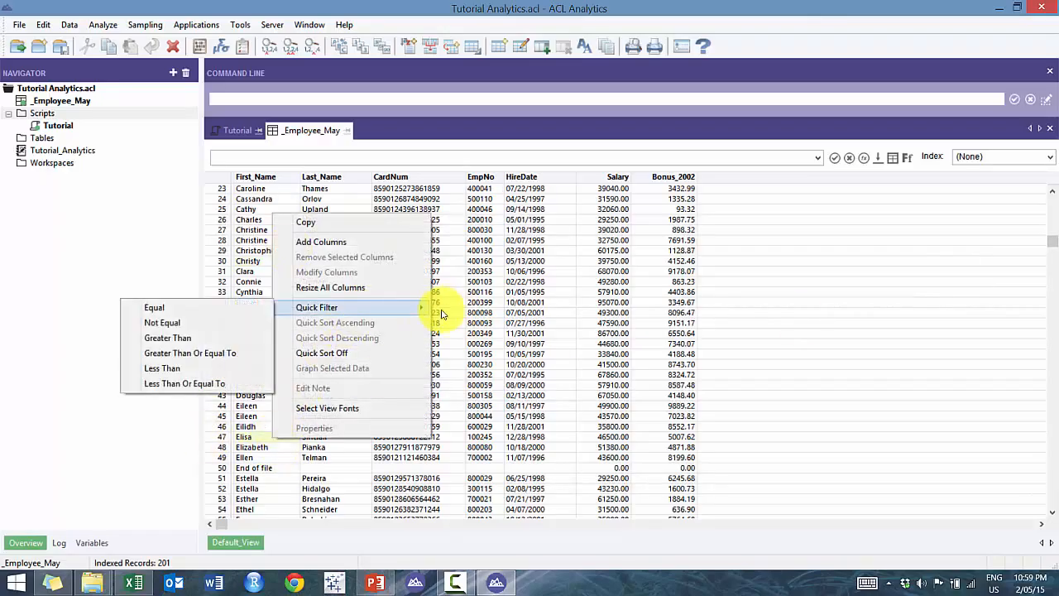
click(240, 307)
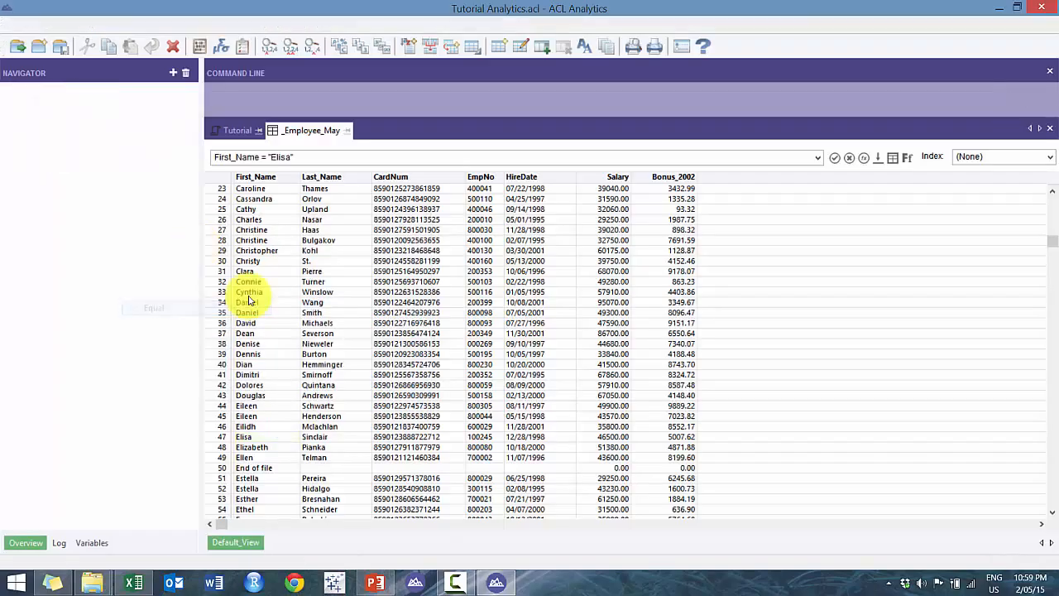
Step: Clear the First_Name filter and execute a SET EXACT command from the command line
click(289, 157)
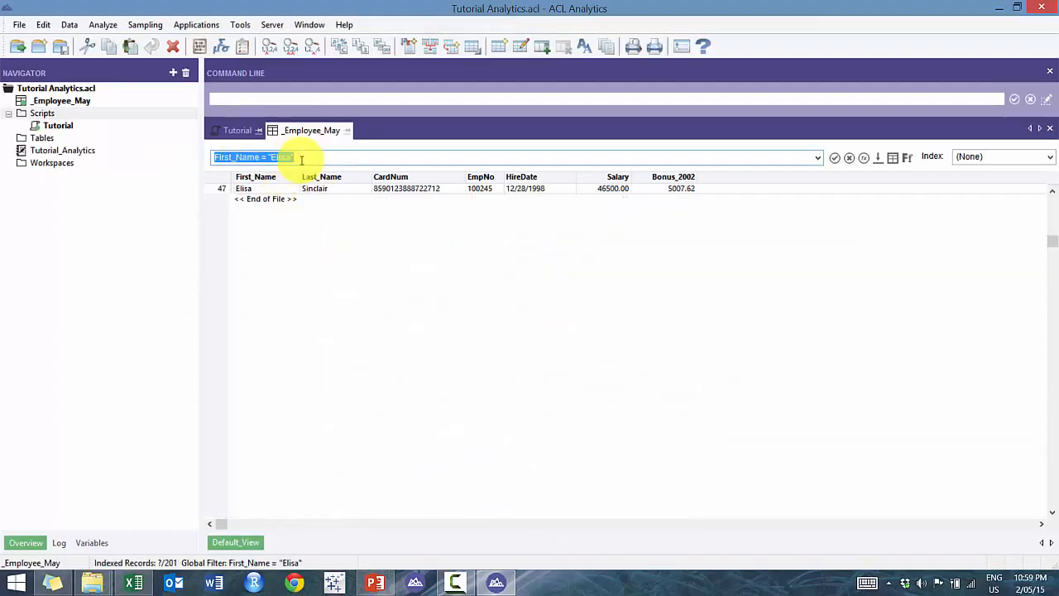
key(Delete)
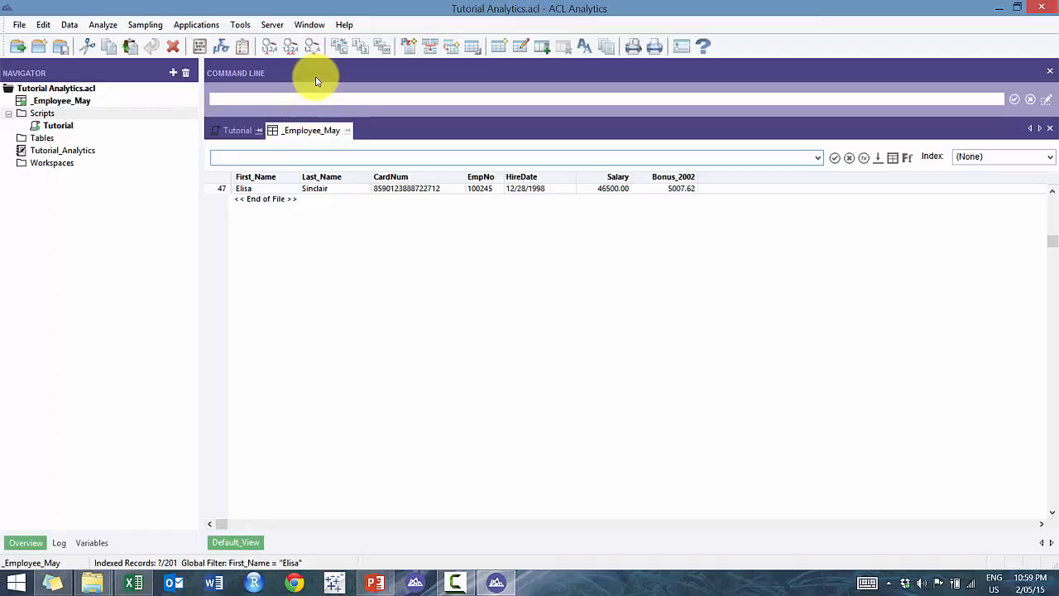
key(Return)
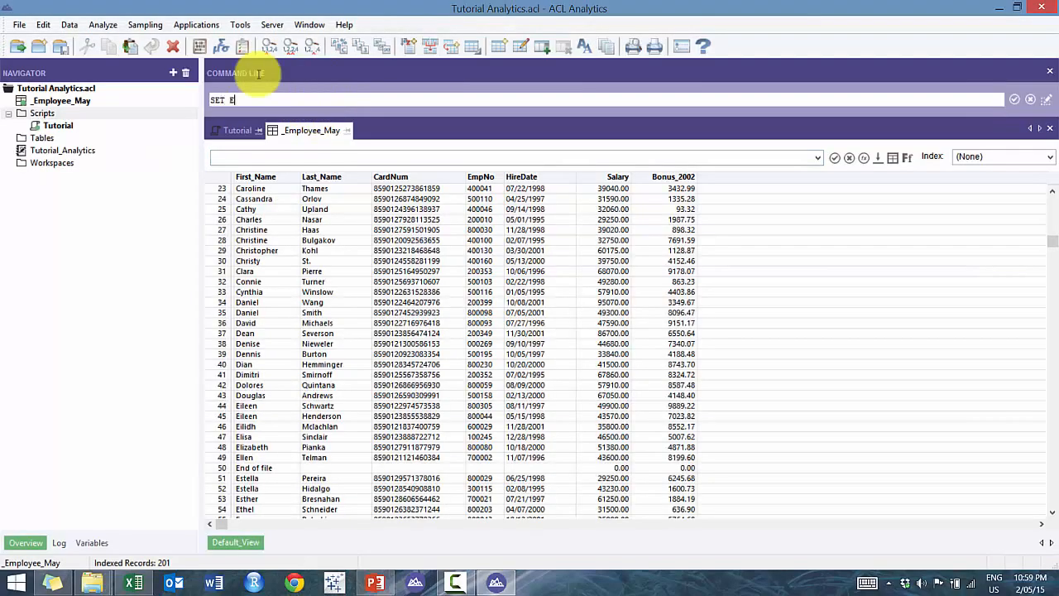
key(Return)
Step: Reapply the previous First_Name filter from the filter history to check the matching records, and clear it again
click(819, 158)
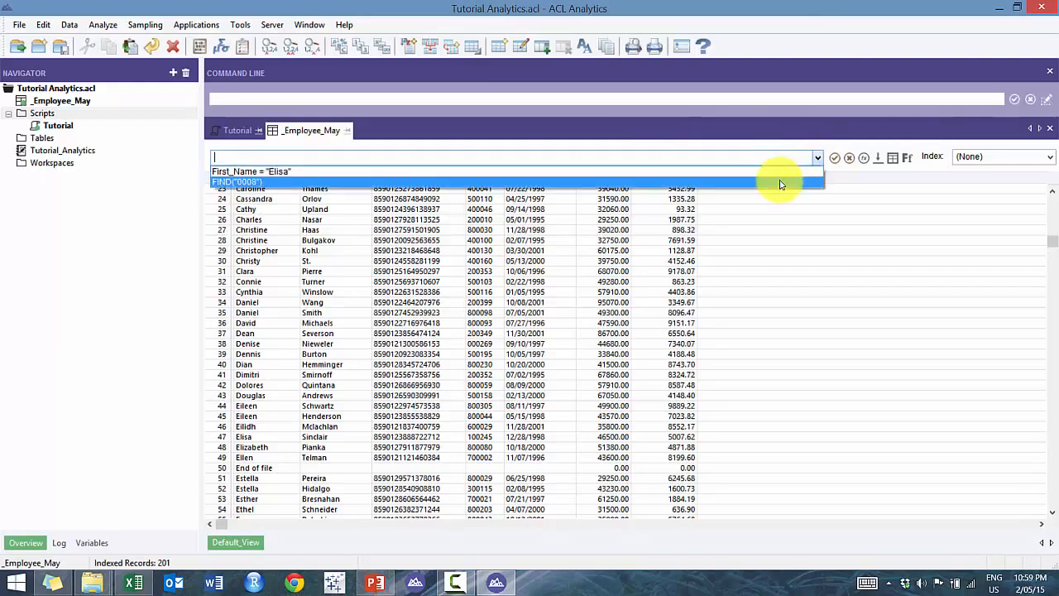
click(779, 171)
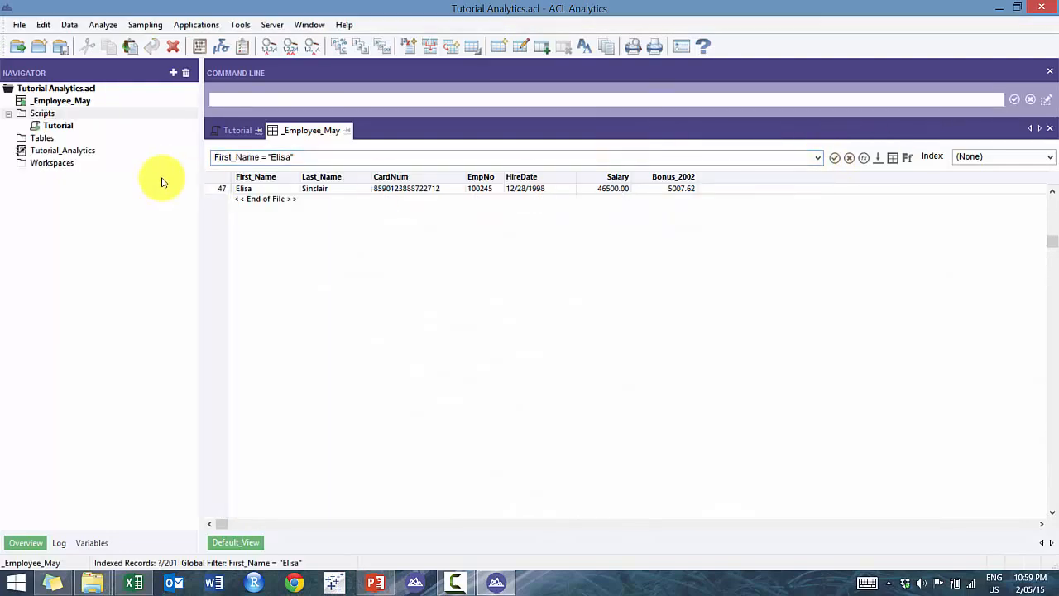
click(283, 157)
key(BackSpace)
key(Return)
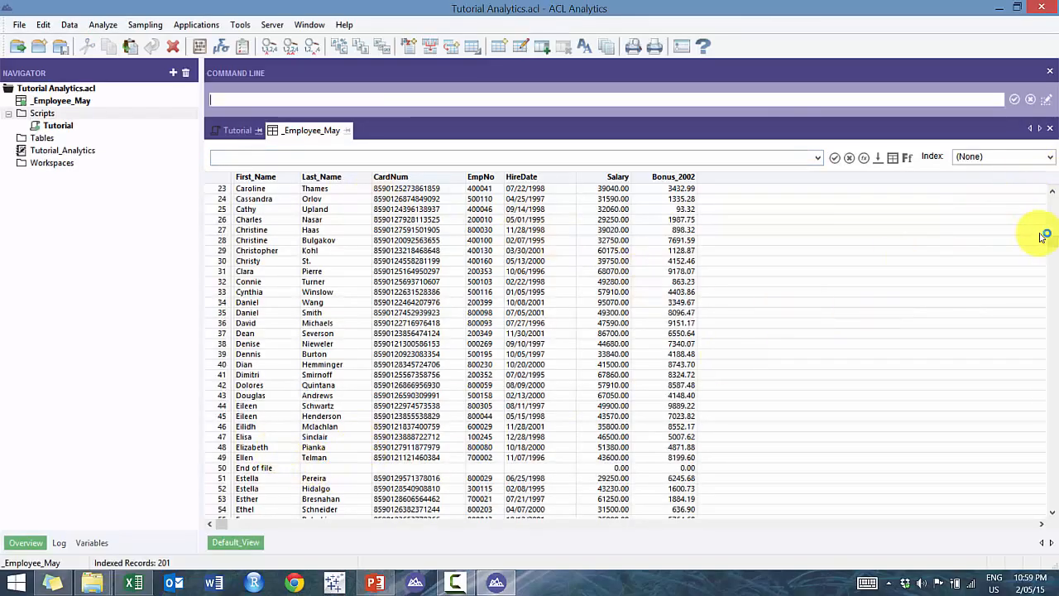
Step: Quick filter First_Name to equal the value in row 196, and execute SET EXACT ON from the command line
drag(1047, 240, 1011, 496)
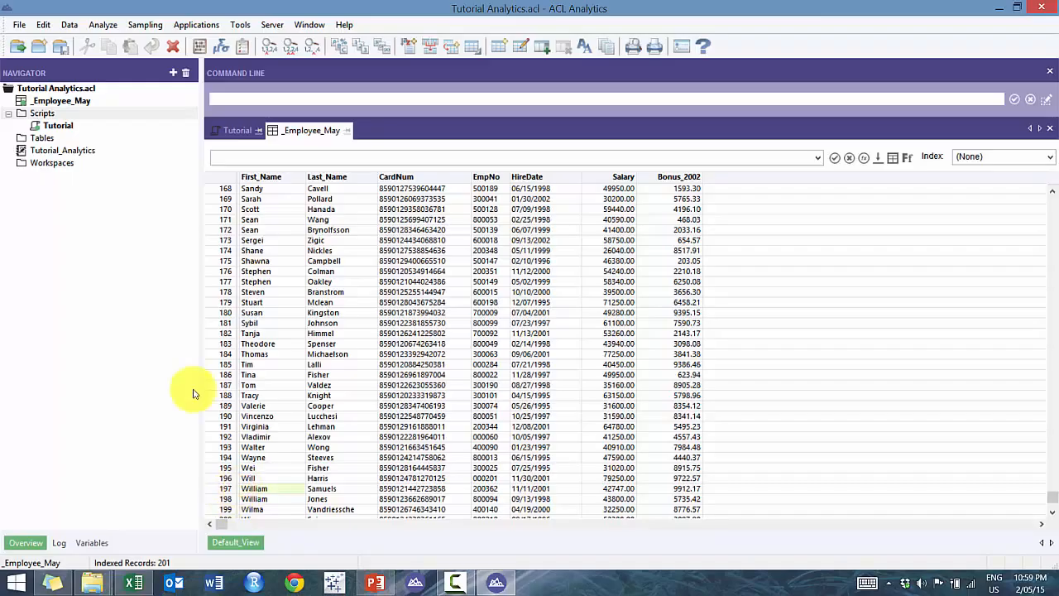
right_click(245, 255)
mouse_move(331, 350)
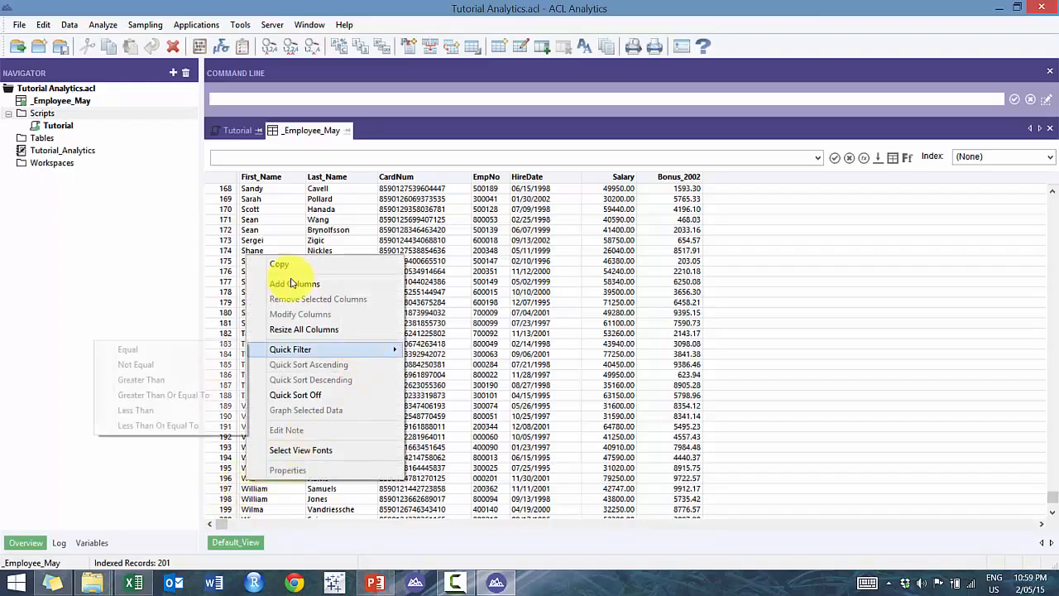
click(231, 351)
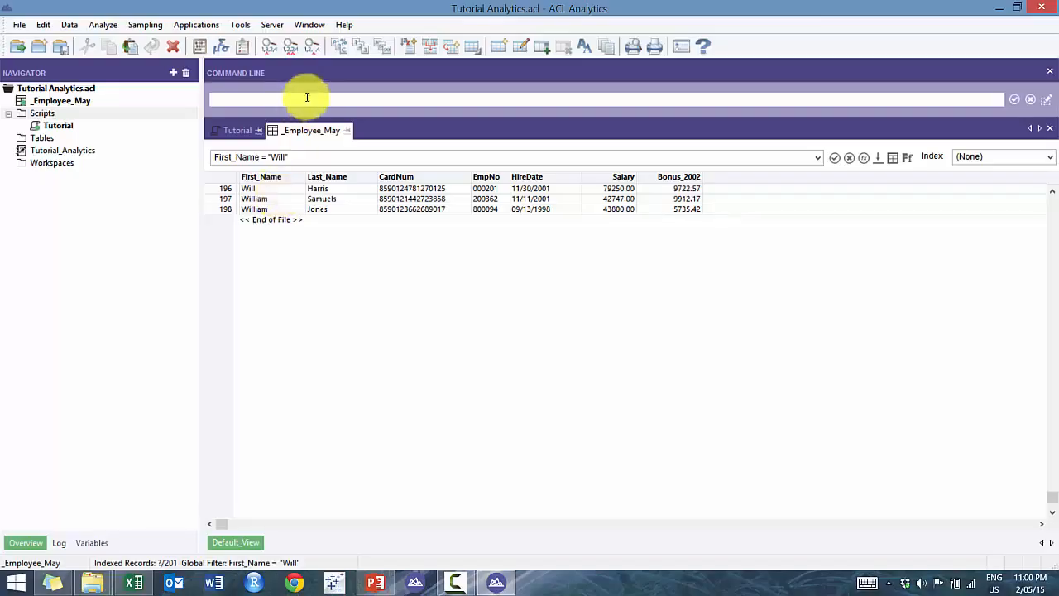
text(SET EXACT ON)
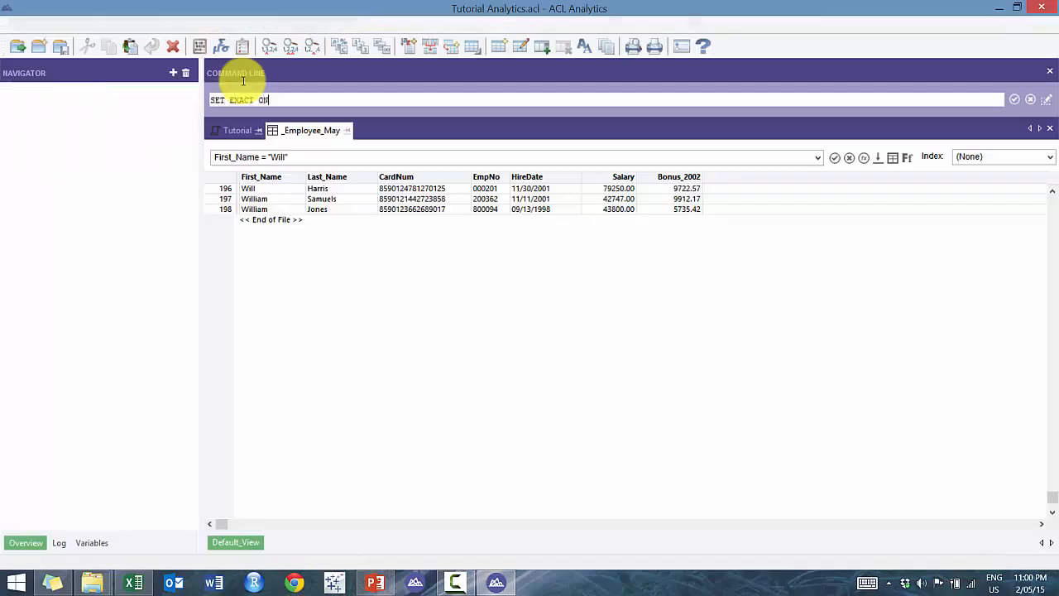
key(Return)
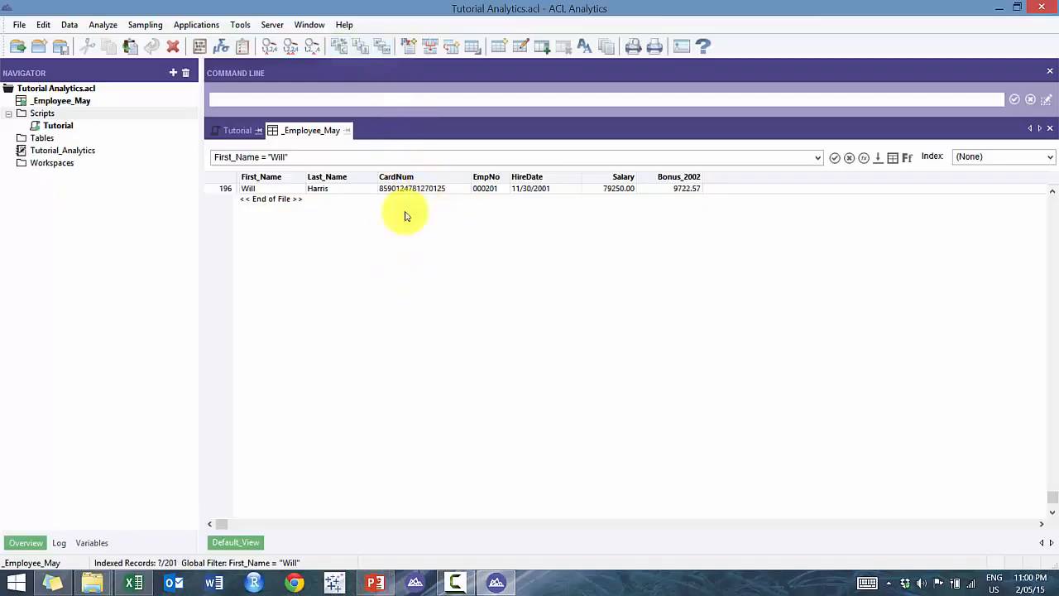
Step: Add the line SET FOLDER TO /Tables/_Source above the import command in the Tutorial script
click(235, 131)
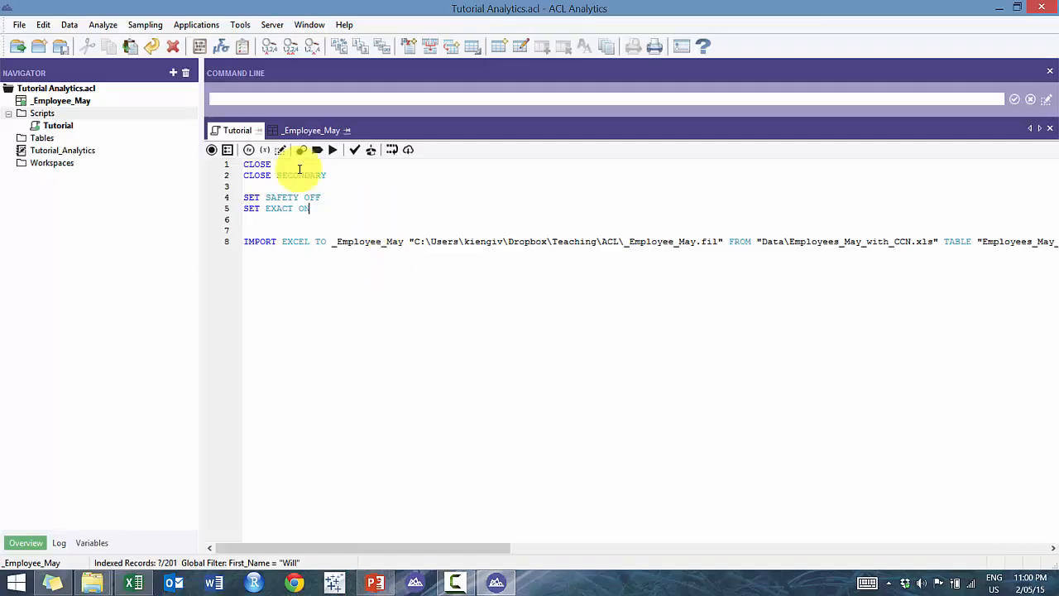
click(364, 220)
key(BackSpace)
key(Return)
key(Return)
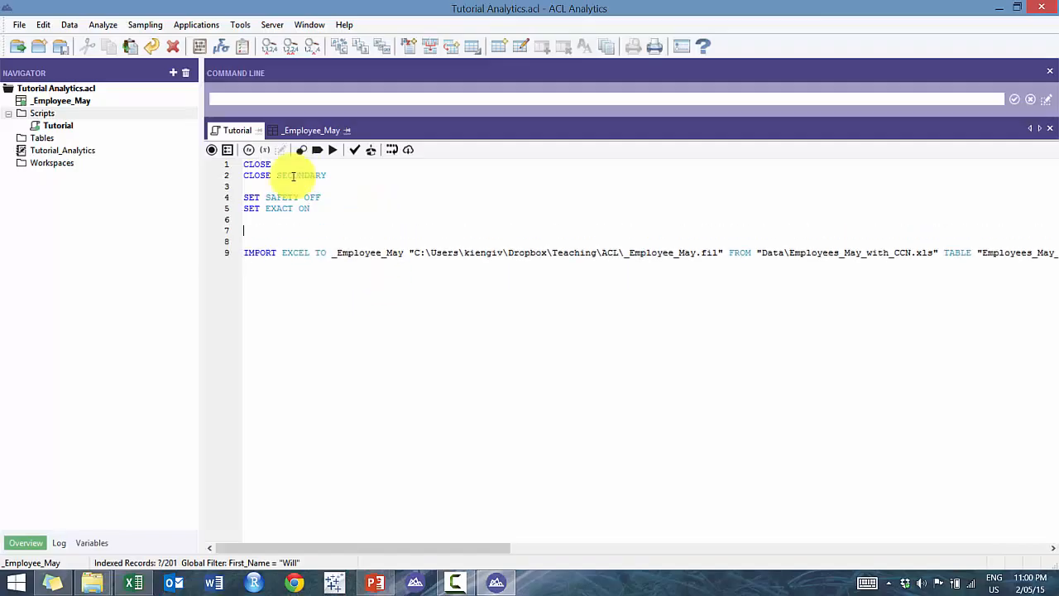
text(SET FOLDER T)
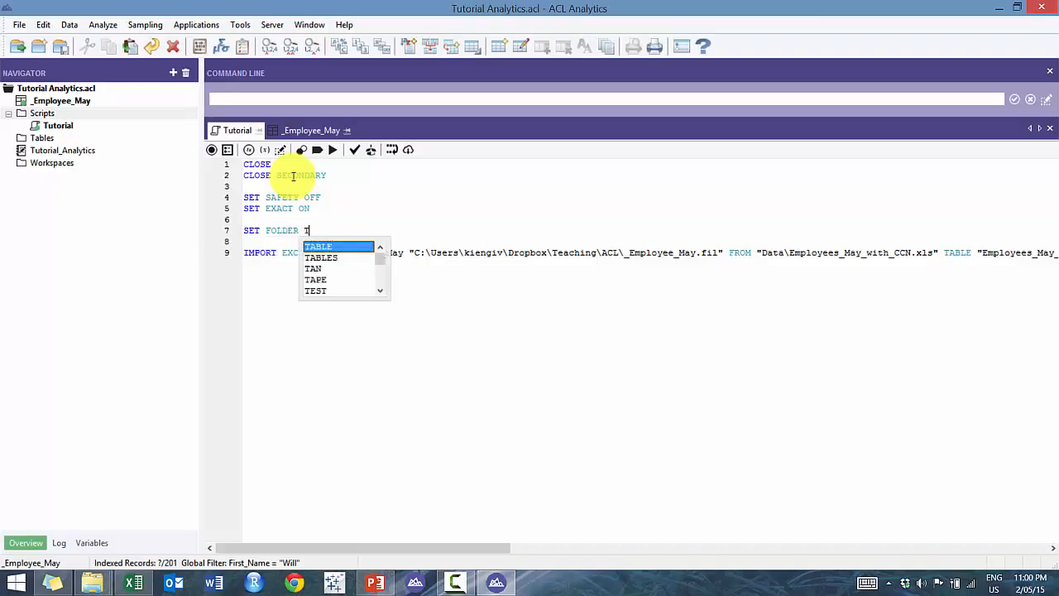
text(O)
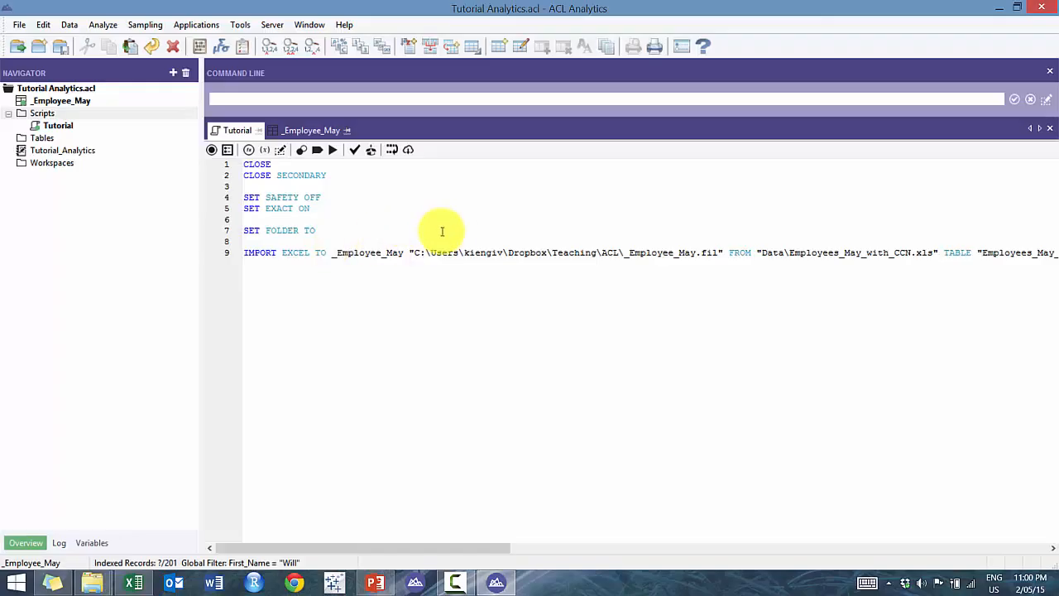
text(/Table/)
key(BackSpace)
text(s/_Source)
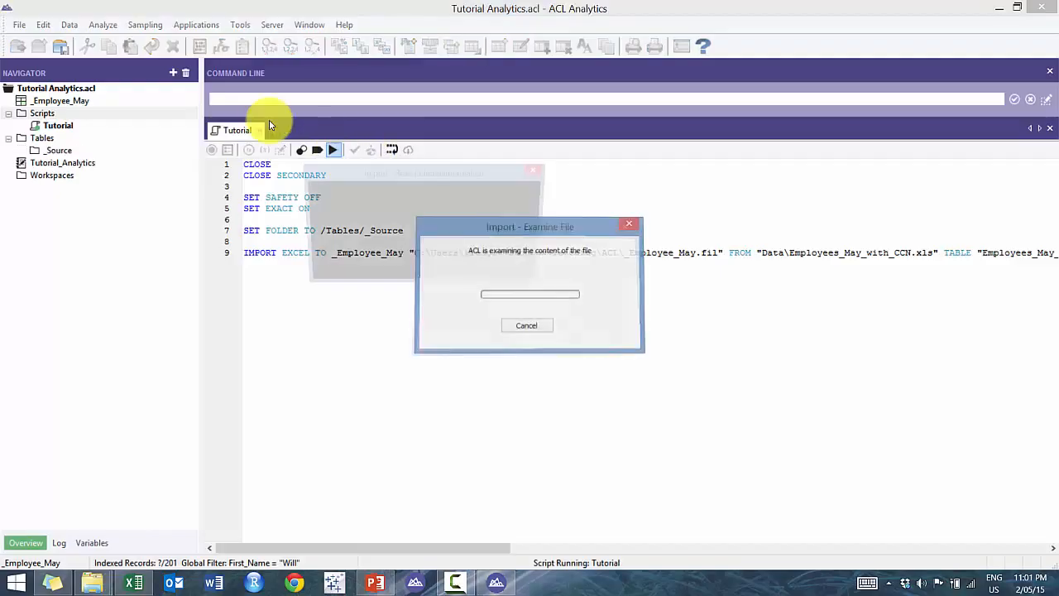
Step: Remove the absolute folder path before _Employee_May.fil in the Tutorial script's IMPORT EXCEL command
click(238, 131)
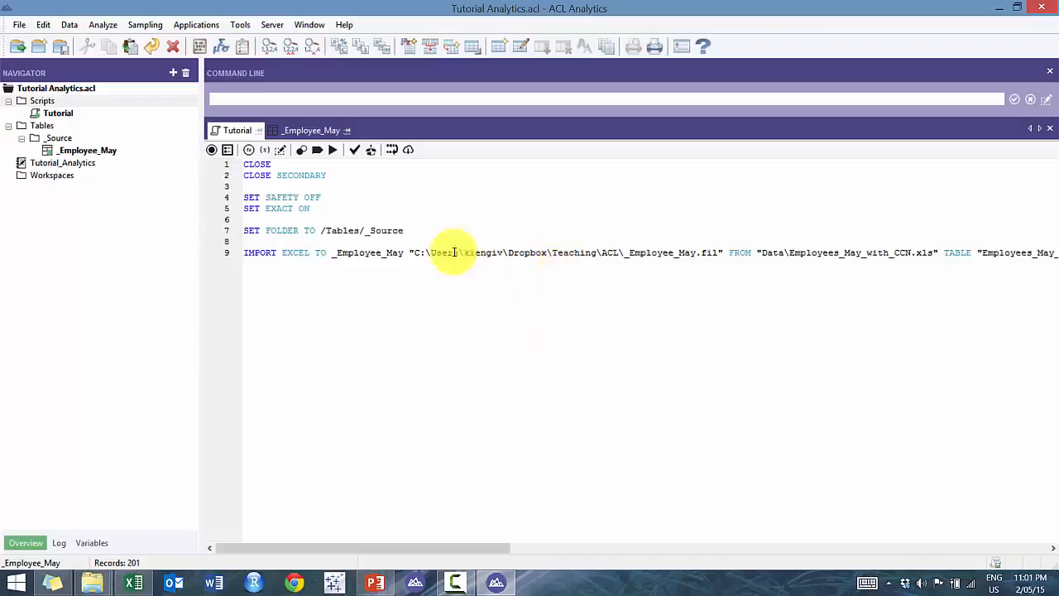
click(414, 252)
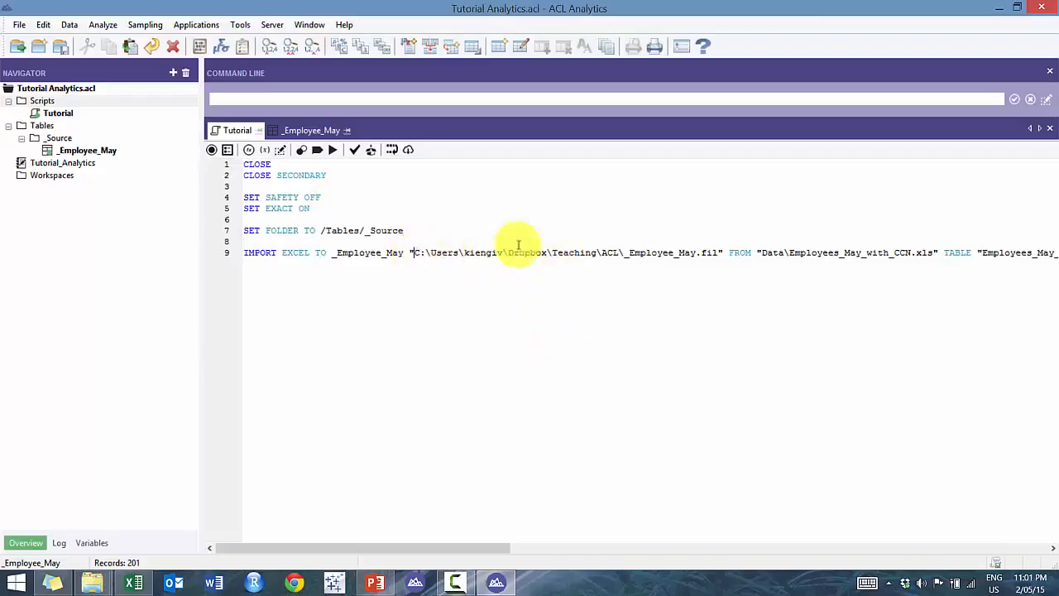
shift+click(625, 251)
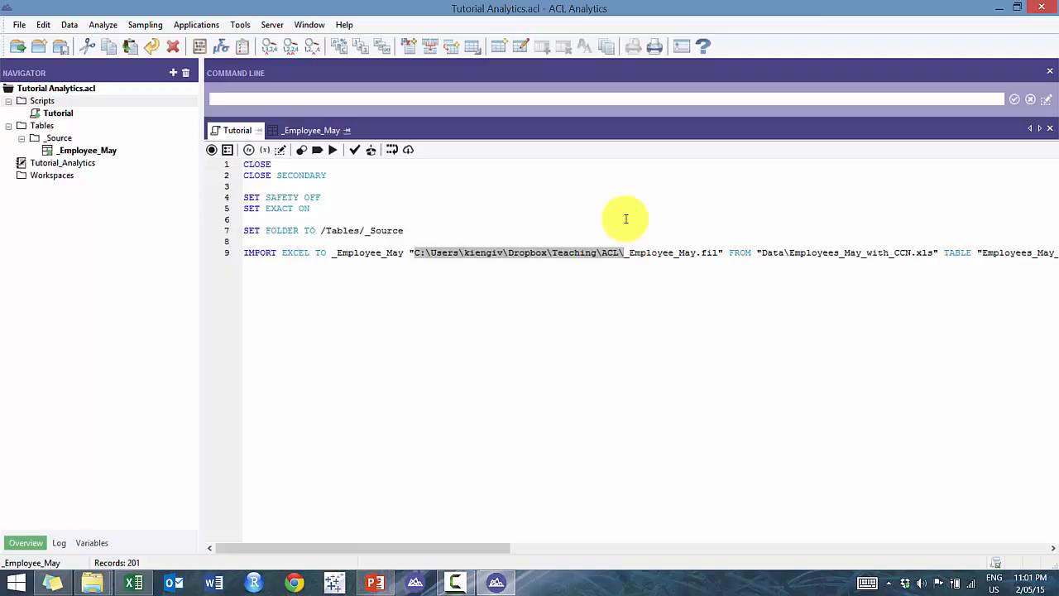
key(Delete)
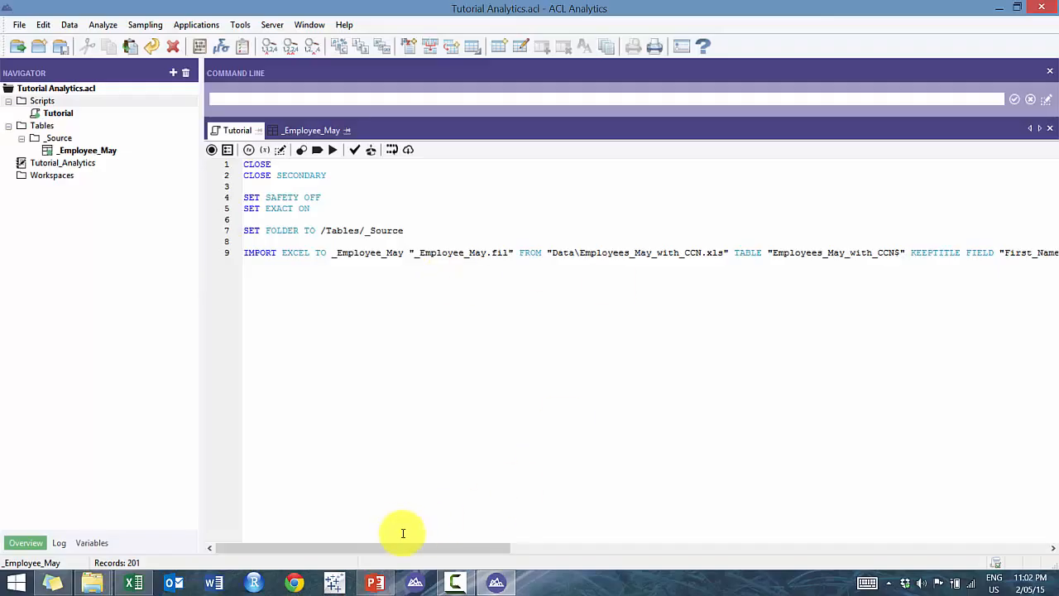
Step: Wrap the script lines to view the full IMPORT EXCEL command, and turn word wrap off again
drag(449, 546, 345, 546)
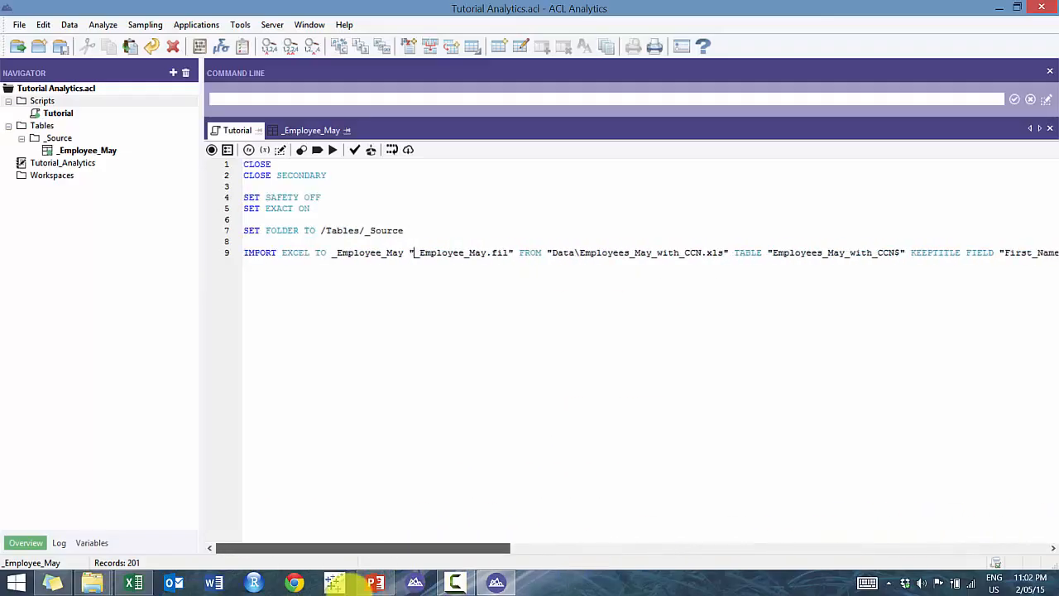
click(393, 150)
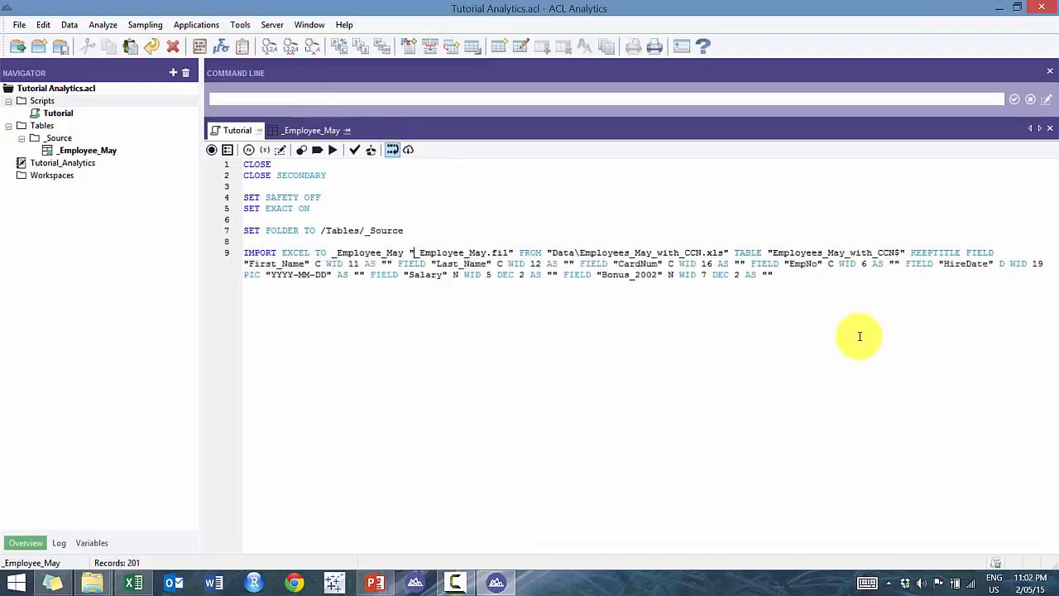
click(393, 153)
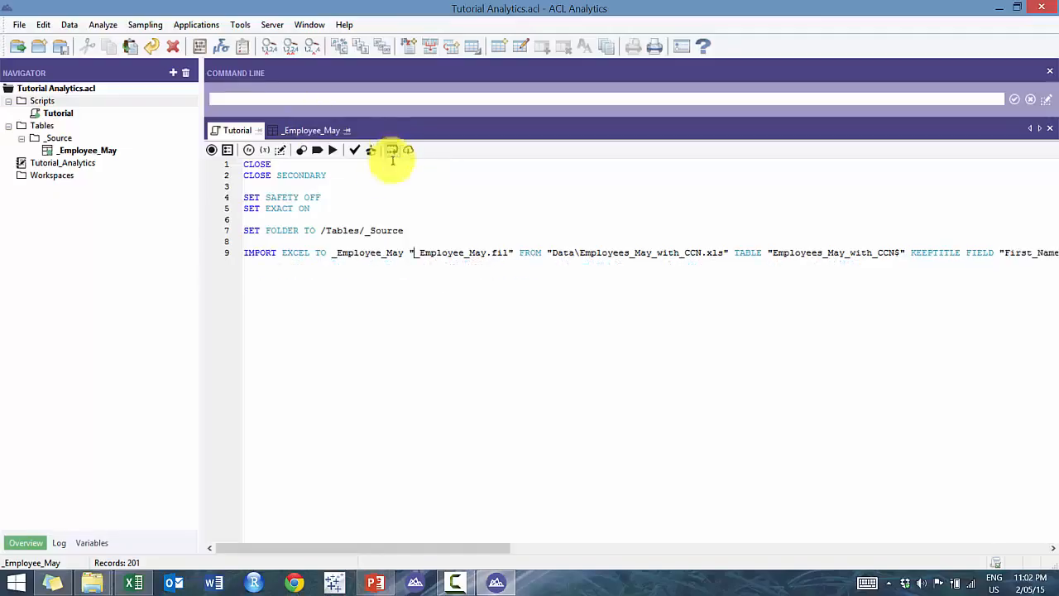
Step: Start a new table in the _Source folder from the local disk file Acceptable_Codes in the Data folder
right_click(70, 139)
mouse_move(105, 148)
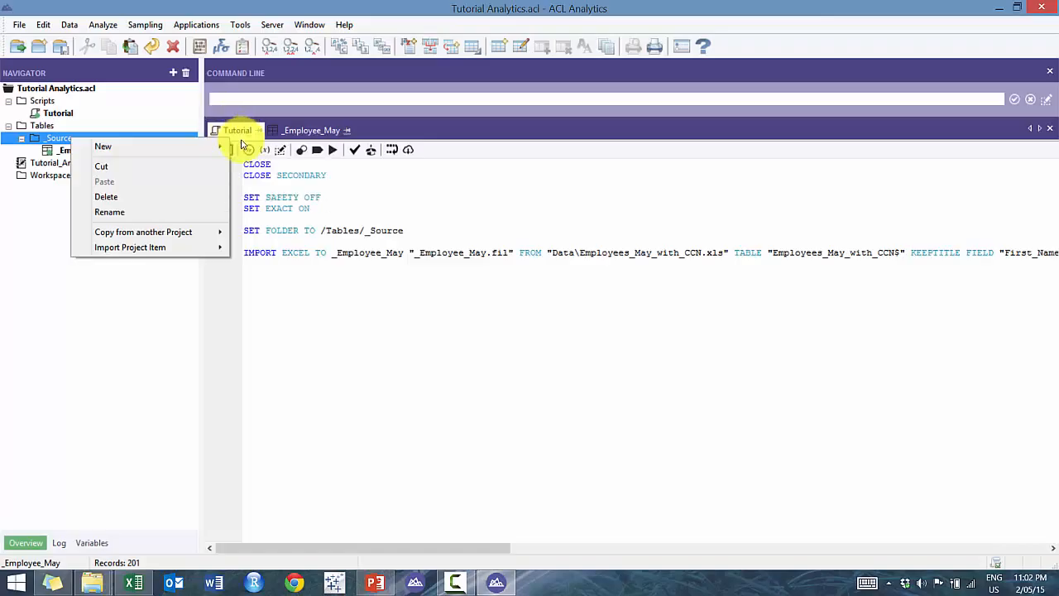
click(248, 147)
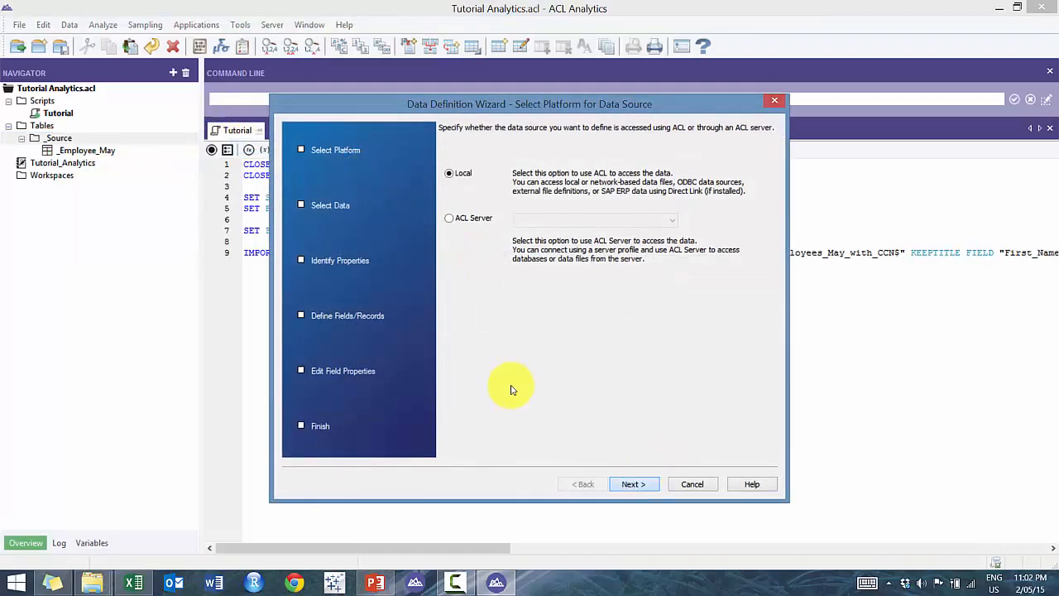
click(634, 484)
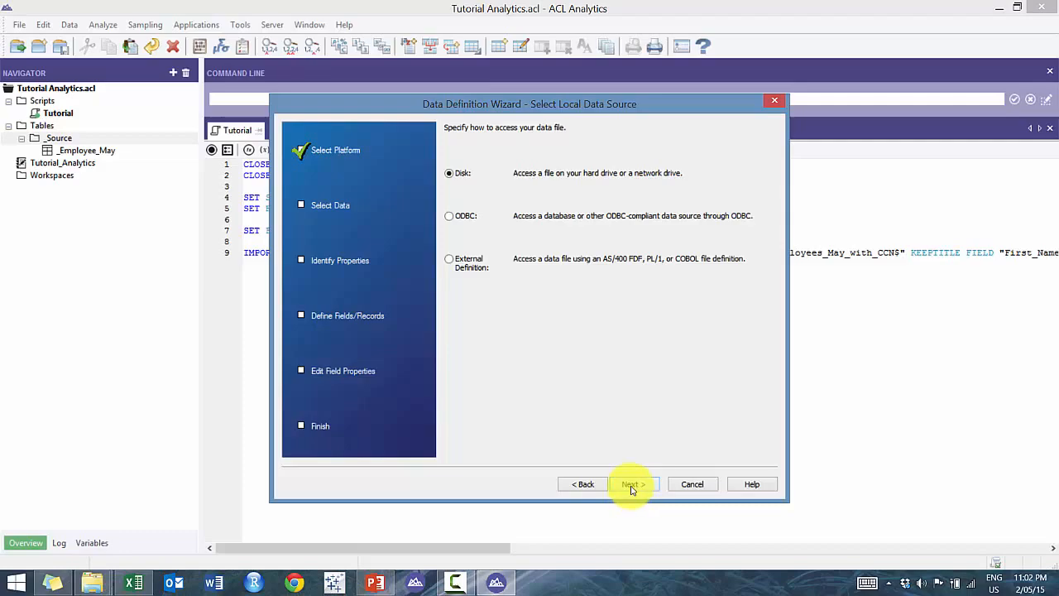
click(633, 484)
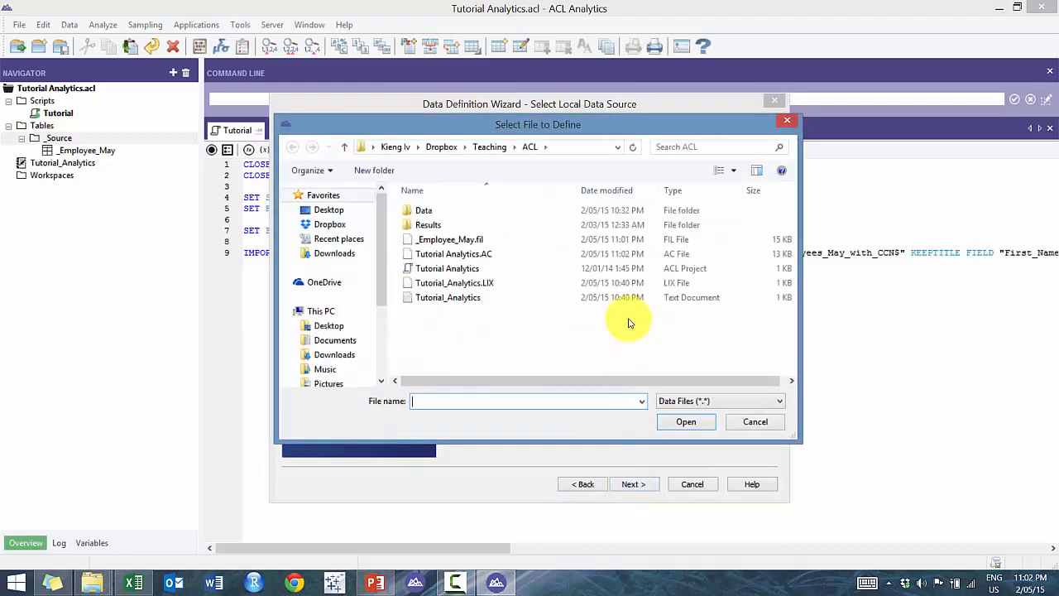
click(464, 212)
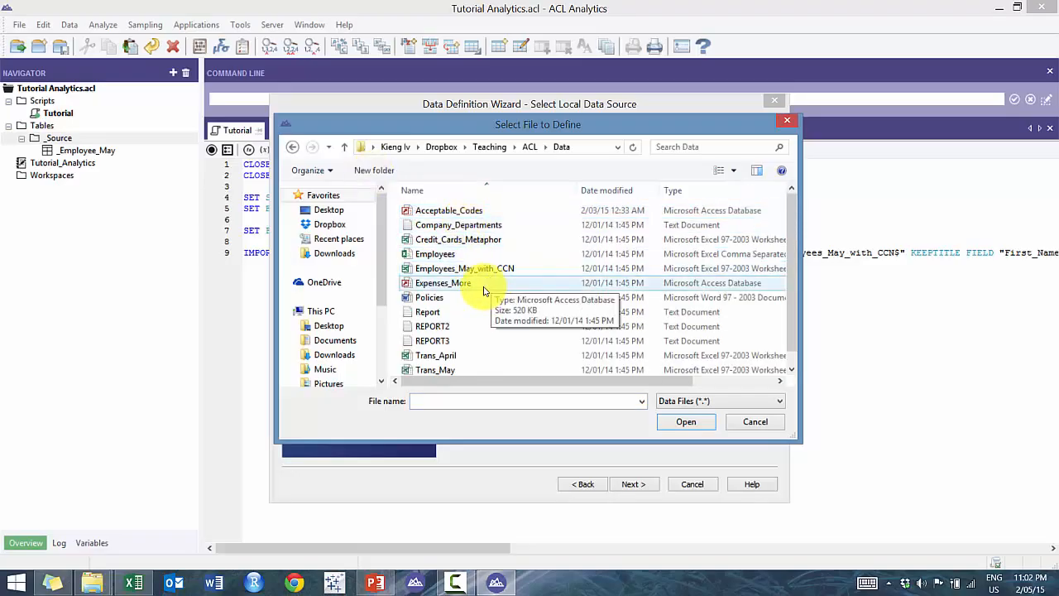
click(752, 211)
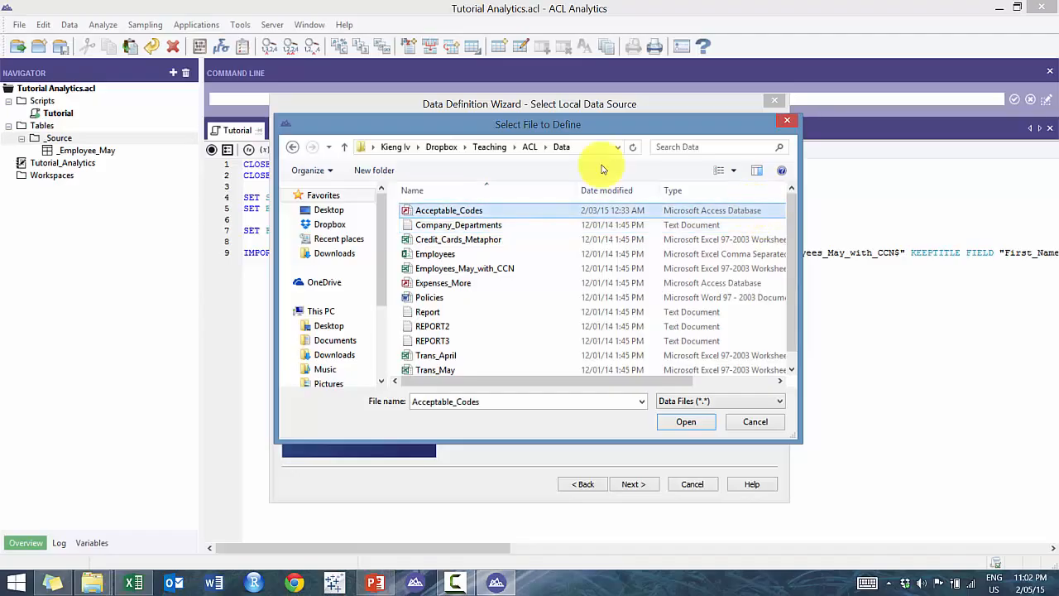
double_click(743, 214)
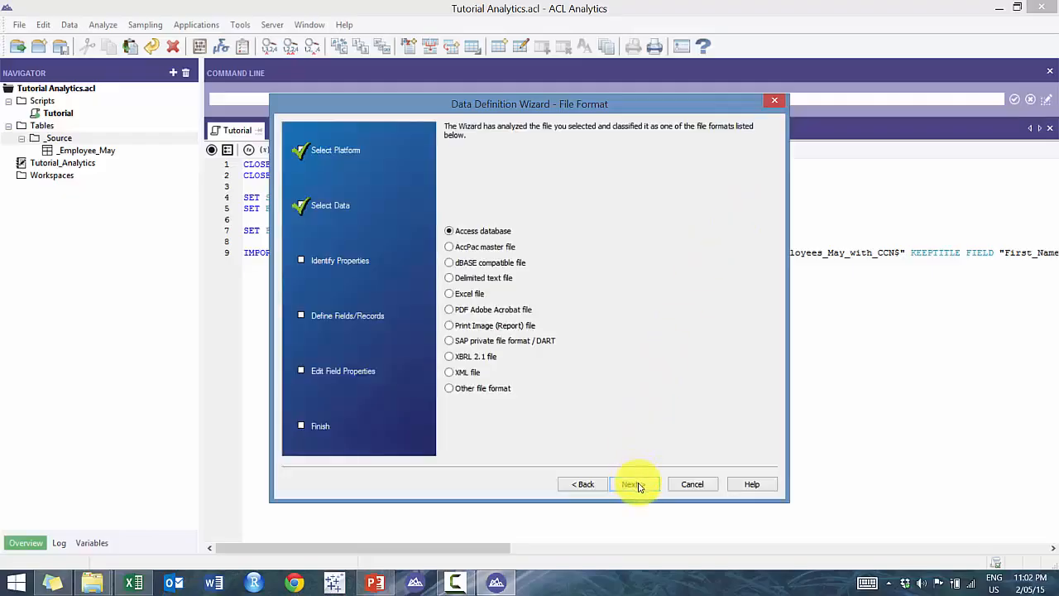
Step: Import the Acceptable_Codes table as an Access database, saving the data file as _Acceptable_Codes in the ACL folder, and finish the definition
click(636, 481)
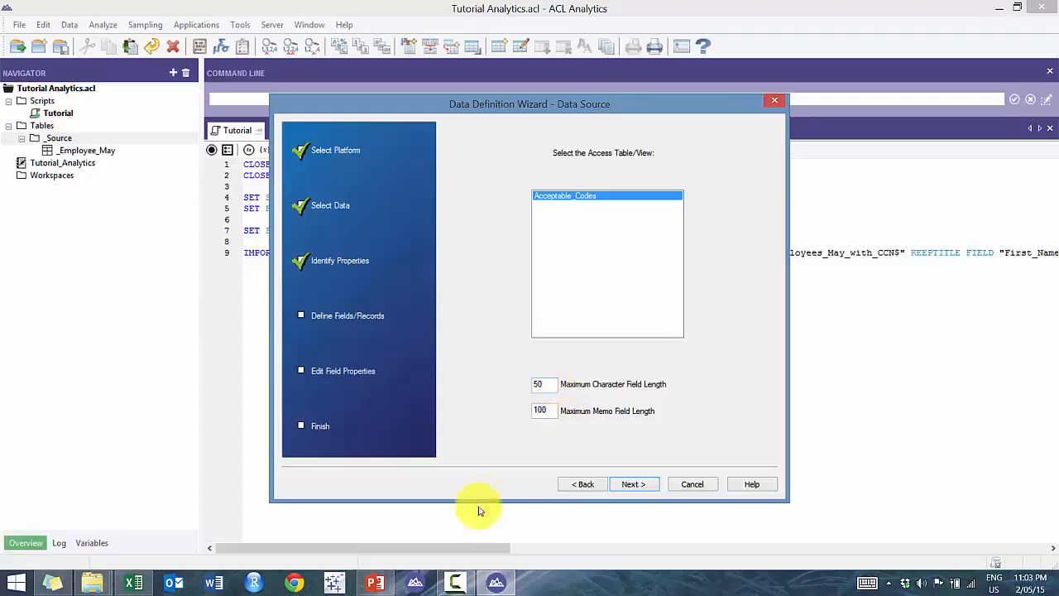
click(643, 489)
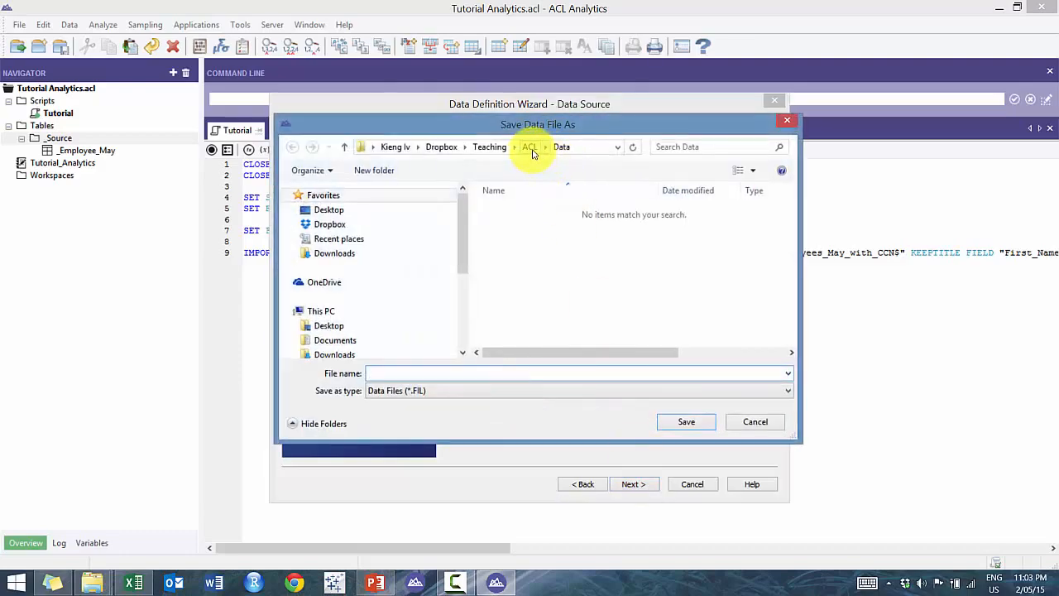
click(530, 148)
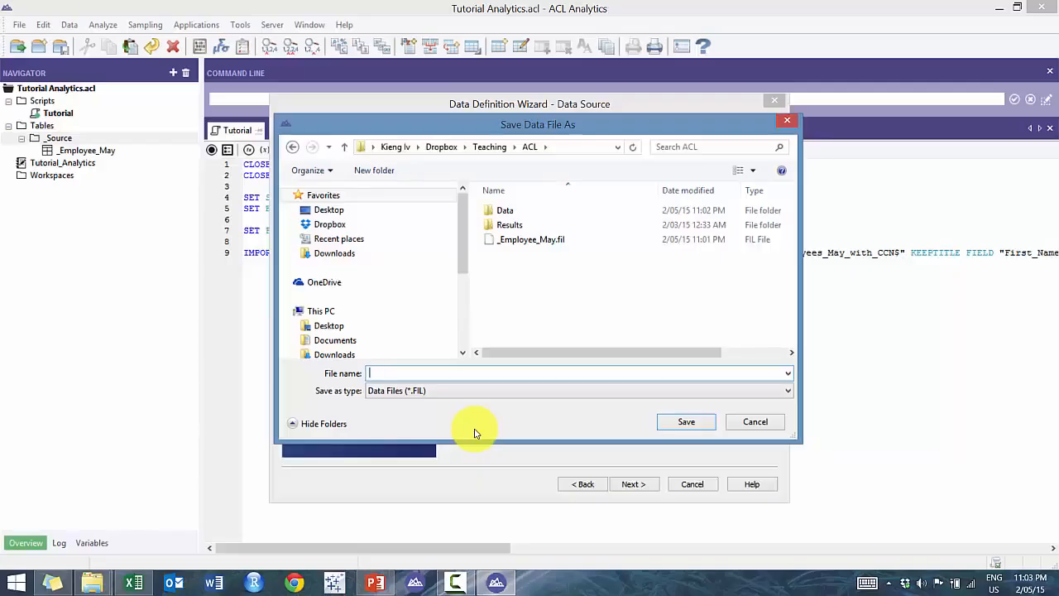
text(_Acceptable_Codes)
click(686, 421)
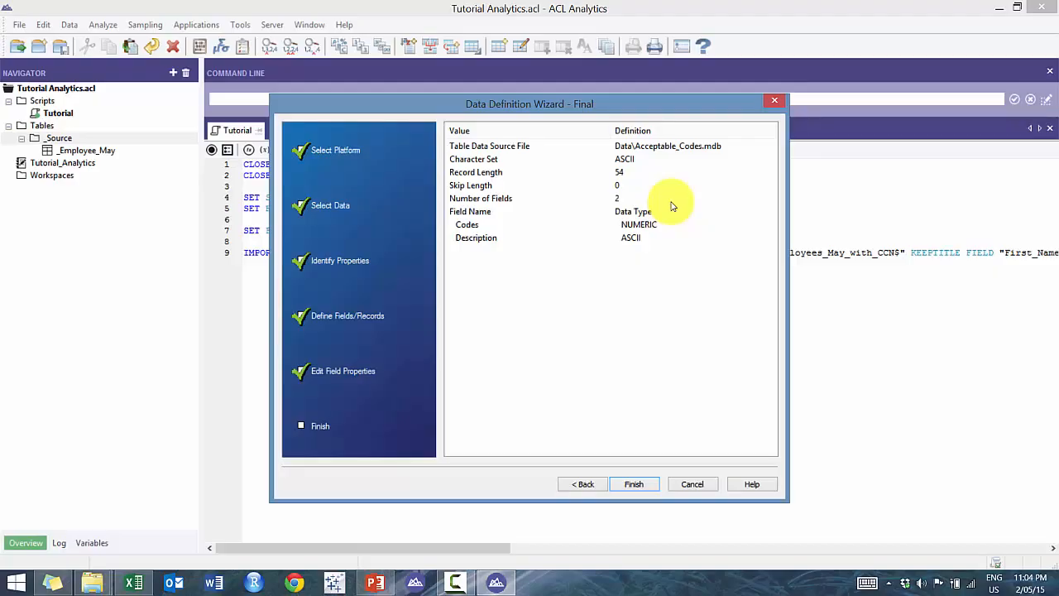
click(637, 488)
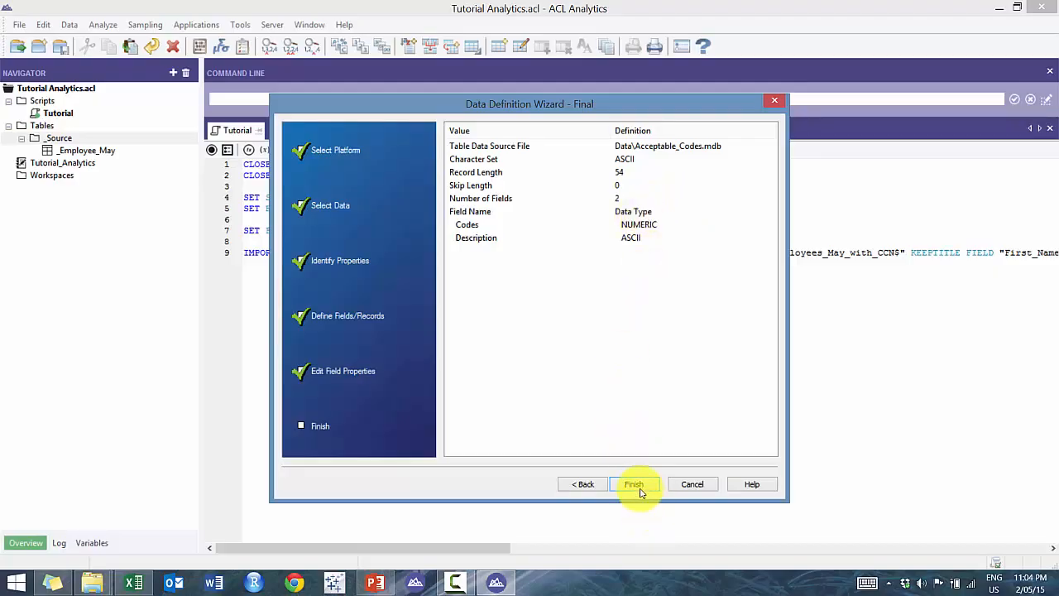
click(603, 273)
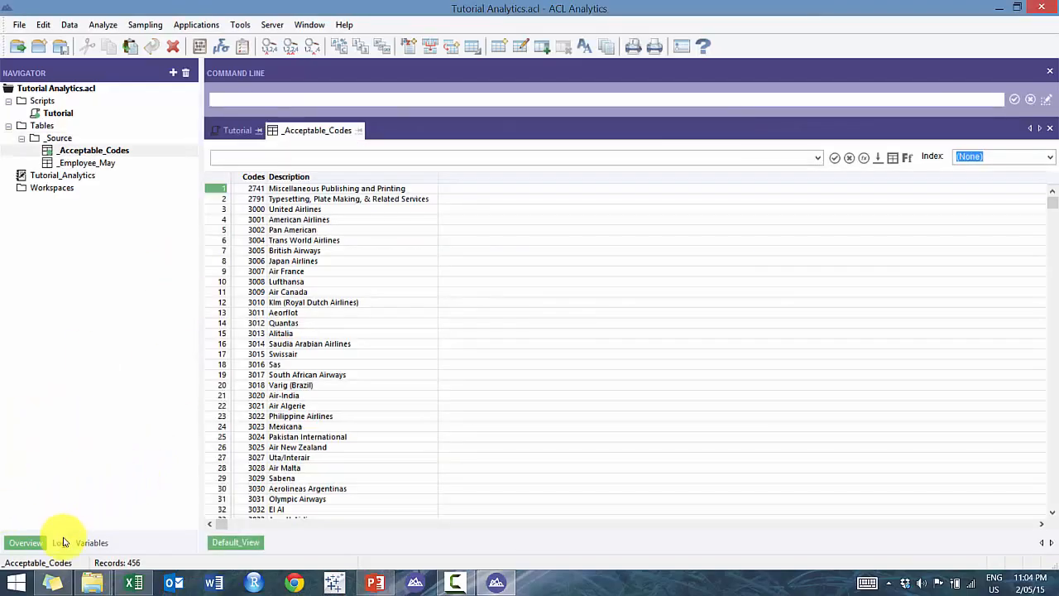
Step: Copy the logged IMPORT ACCESS command for _Acceptable_Codes into the Tutorial script below the Excel import
click(63, 542)
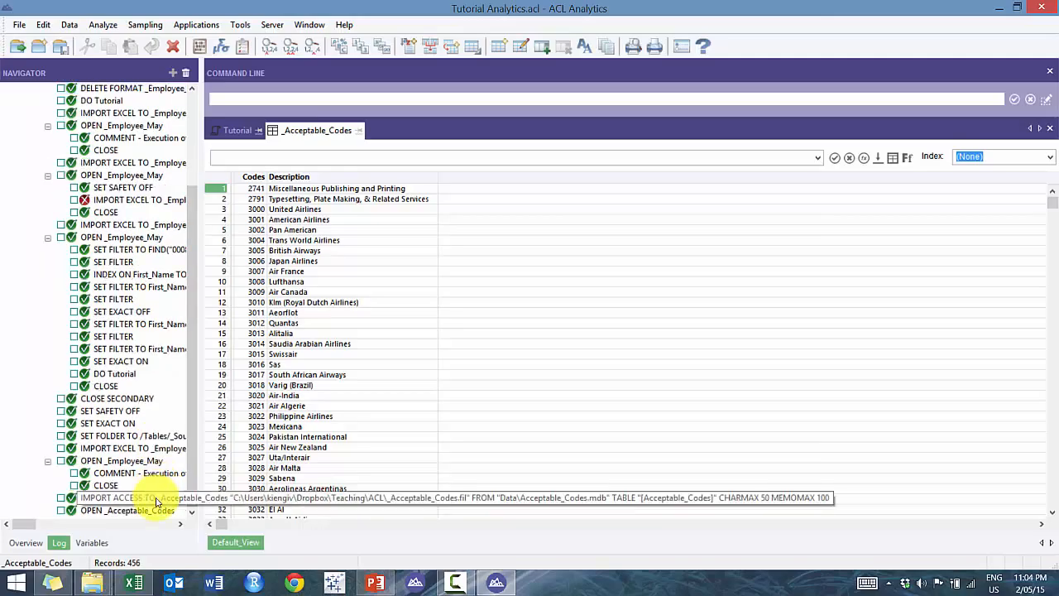
click(156, 499)
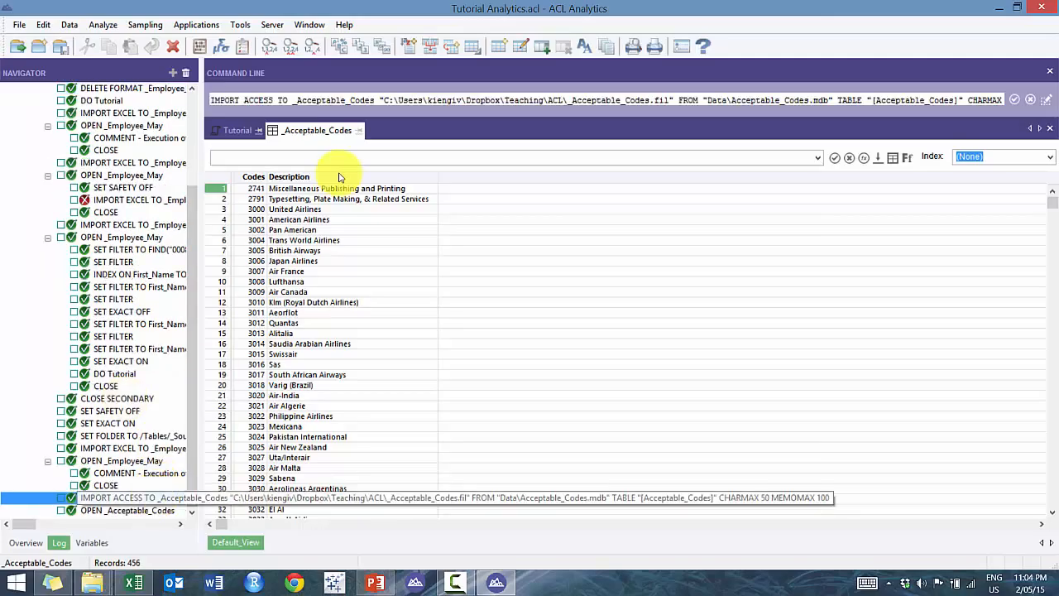
click(236, 130)
click(337, 282)
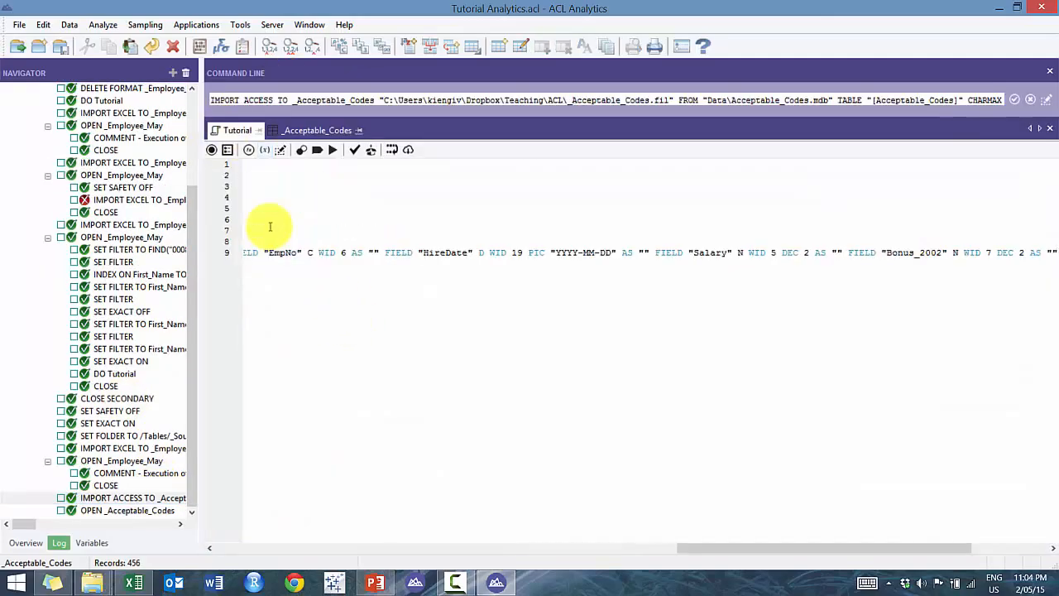
key(Return)
key(ctrl+v)
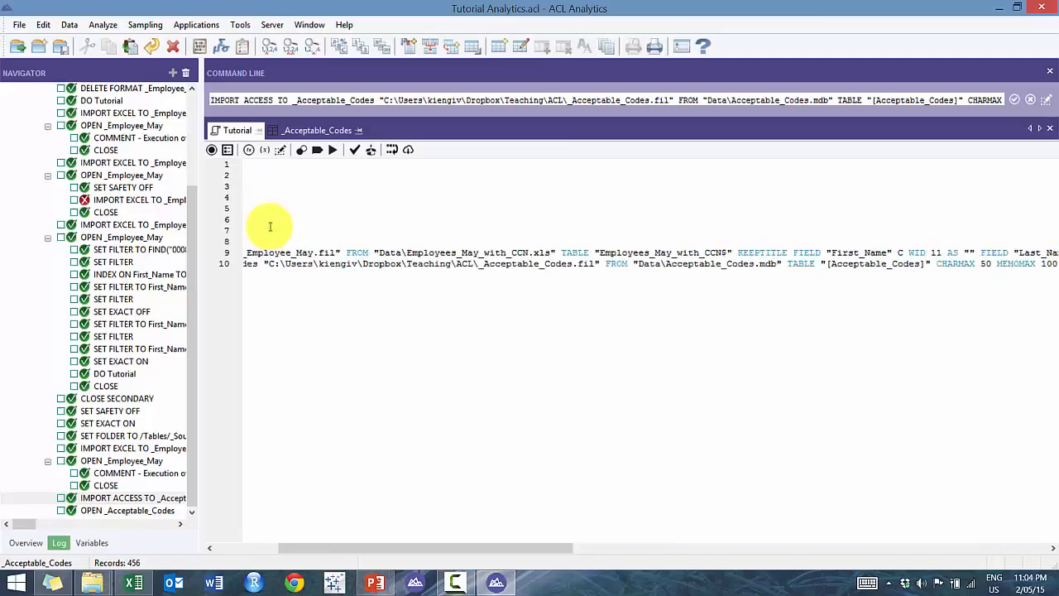
Step: Remove the absolute folder path before _Acceptable_Codes.fil in the script's IMPORT ACCESS command
key(Home)
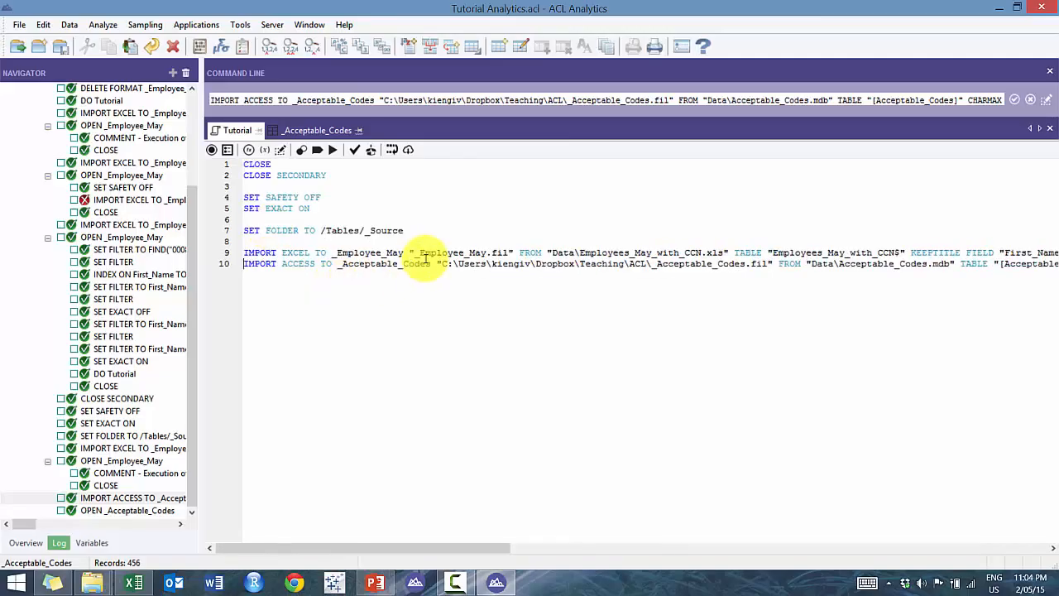
shift+click(658, 263)
key(Delete)
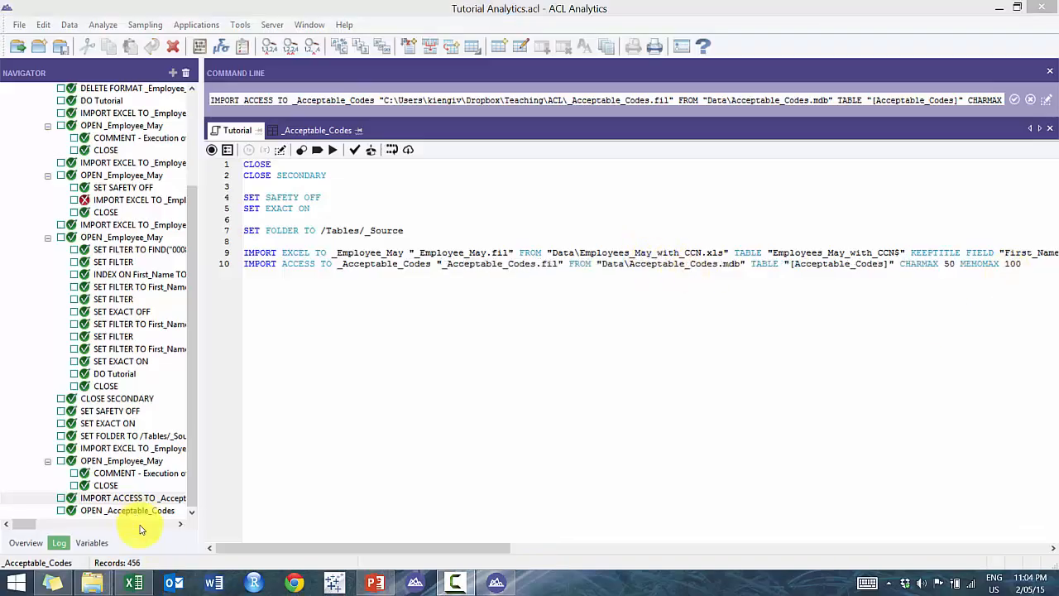
Step: Start a new table in the _Source folder, saving the pending changes to _Acceptable_Codes
click(24, 542)
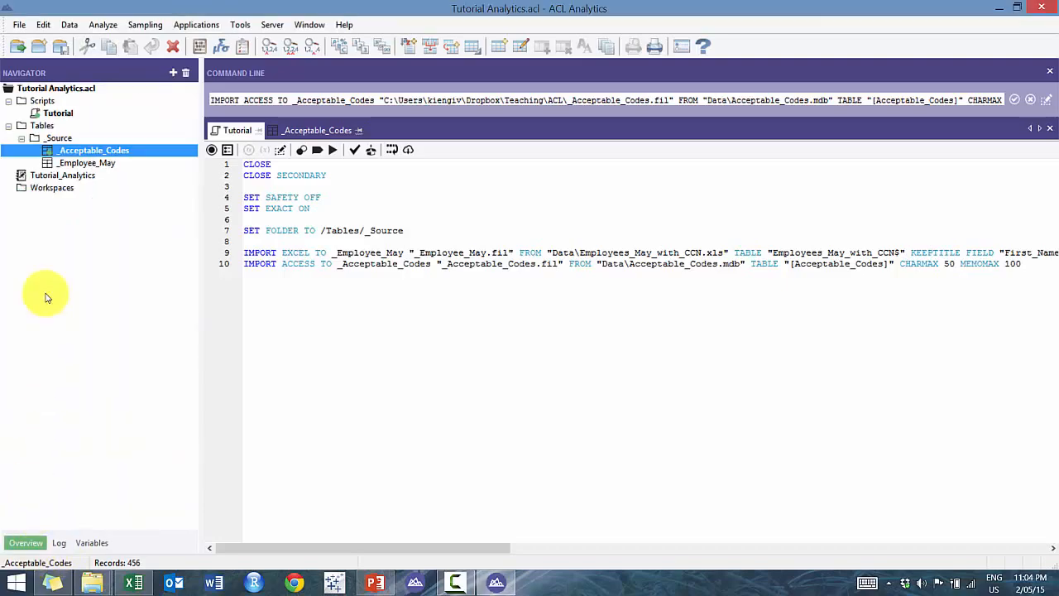
right_click(64, 139)
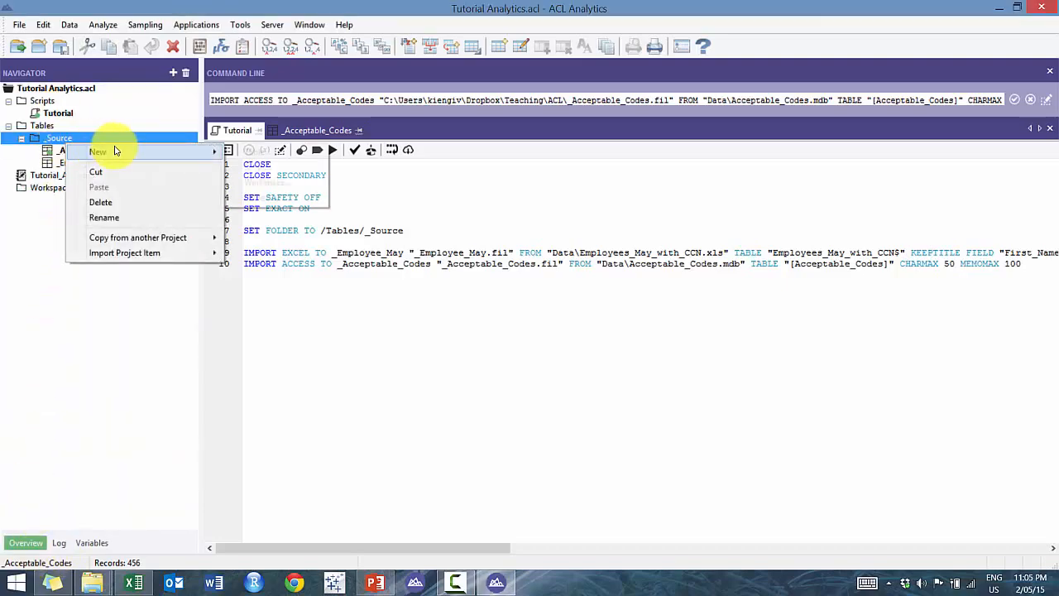
mouse_move(116, 152)
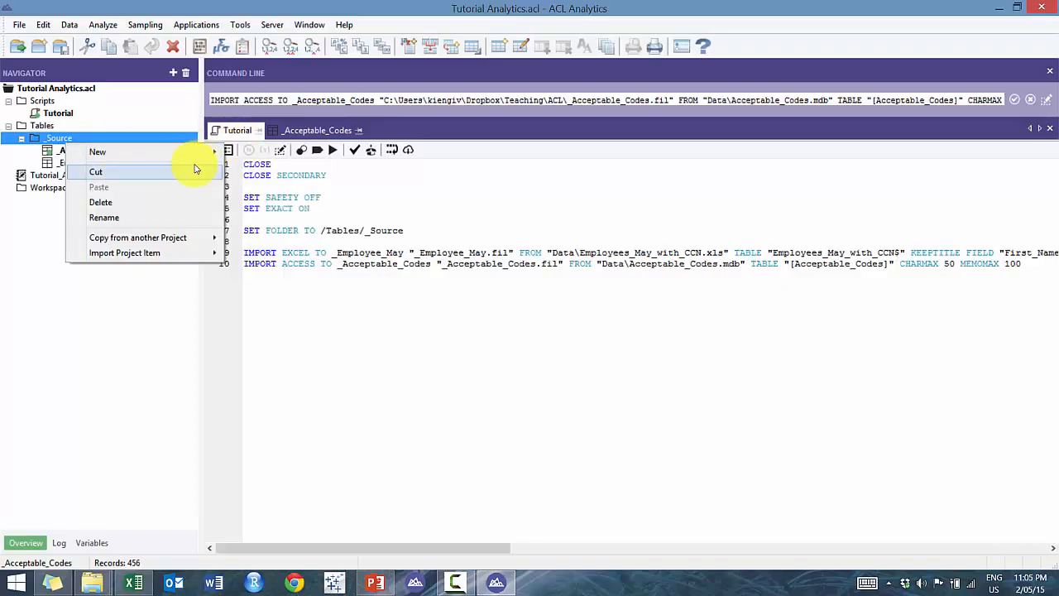
mouse_move(220, 152)
click(296, 149)
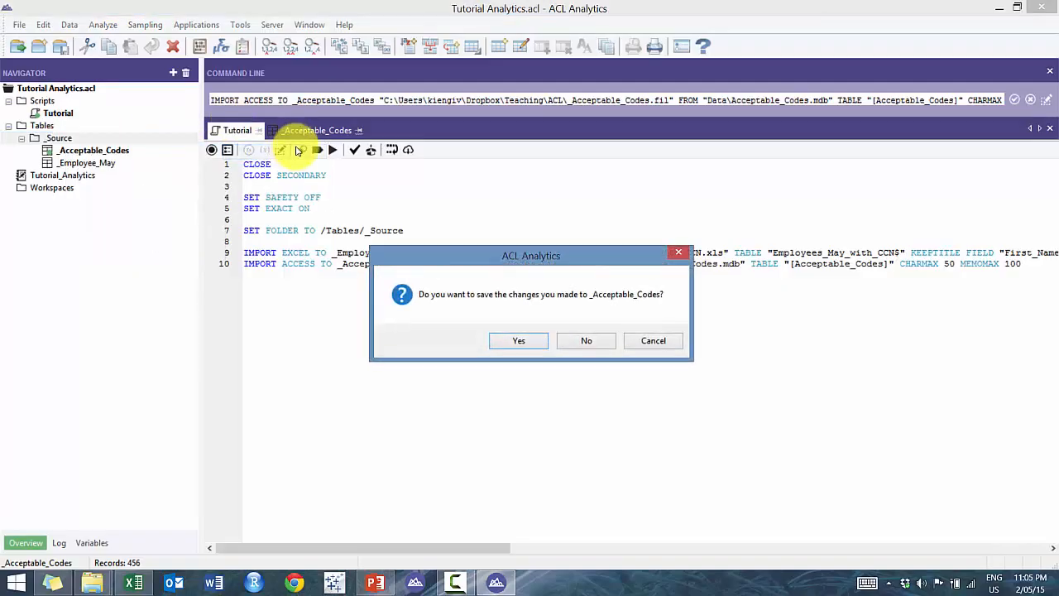
click(518, 340)
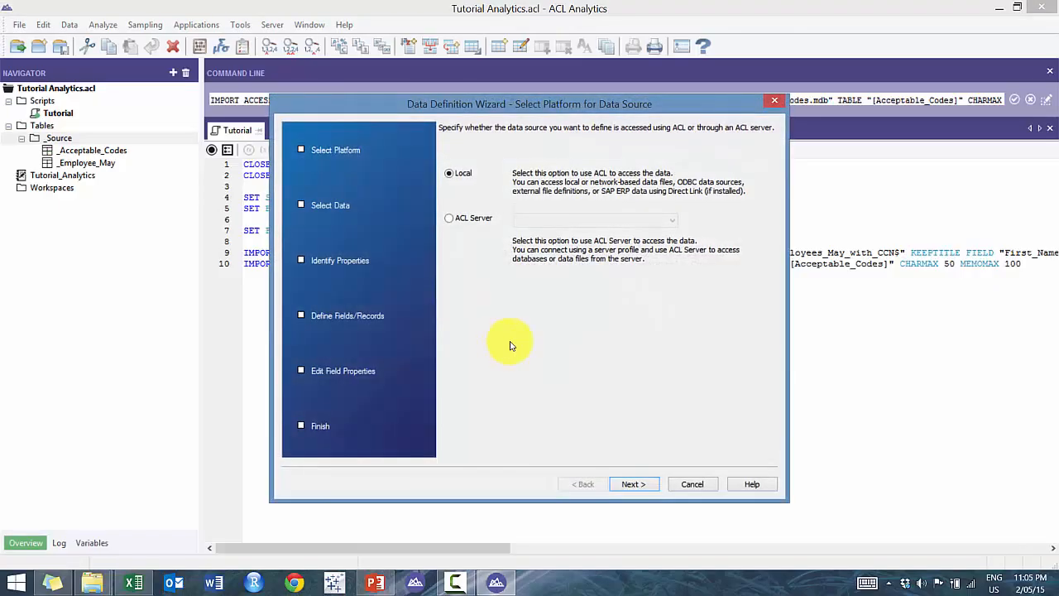
Step: Select the local disk file Unacceptable_Codes in the Data folder as the new table's data source
click(632, 485)
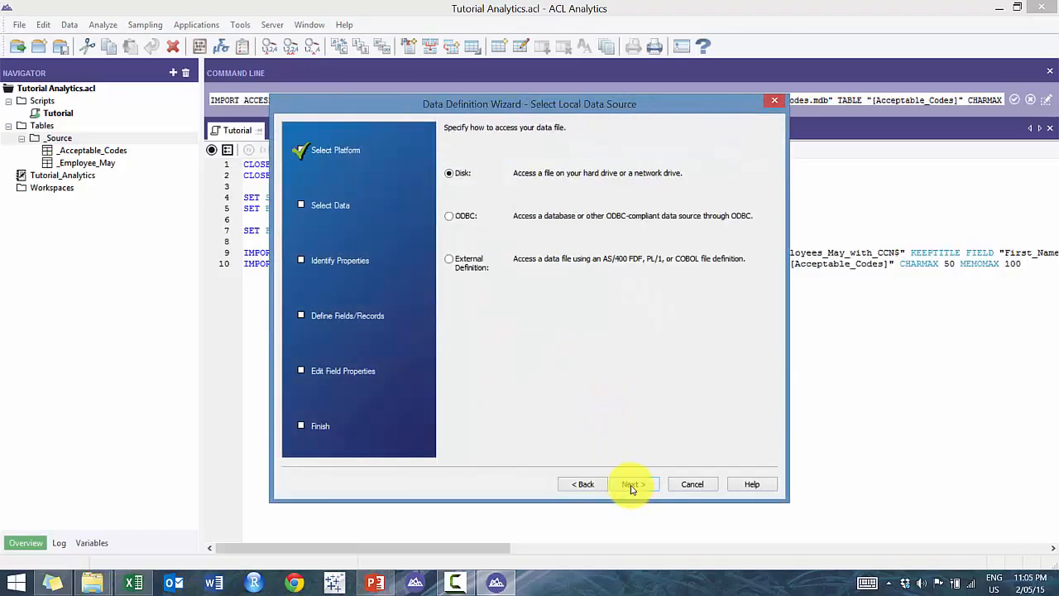
click(632, 484)
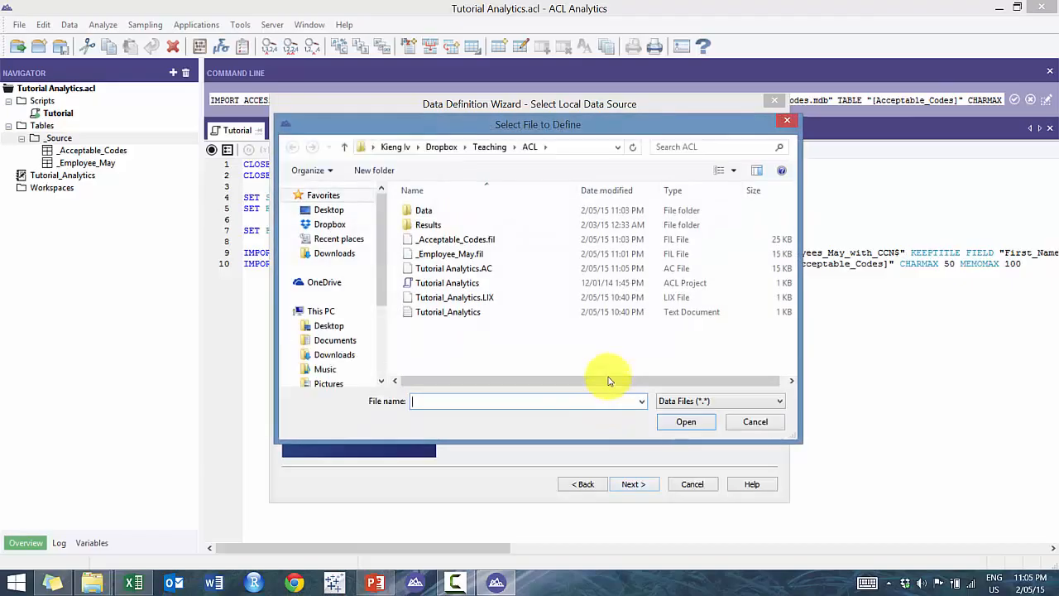
double_click(453, 215)
click(530, 337)
scroll(544, 333, down, 1)
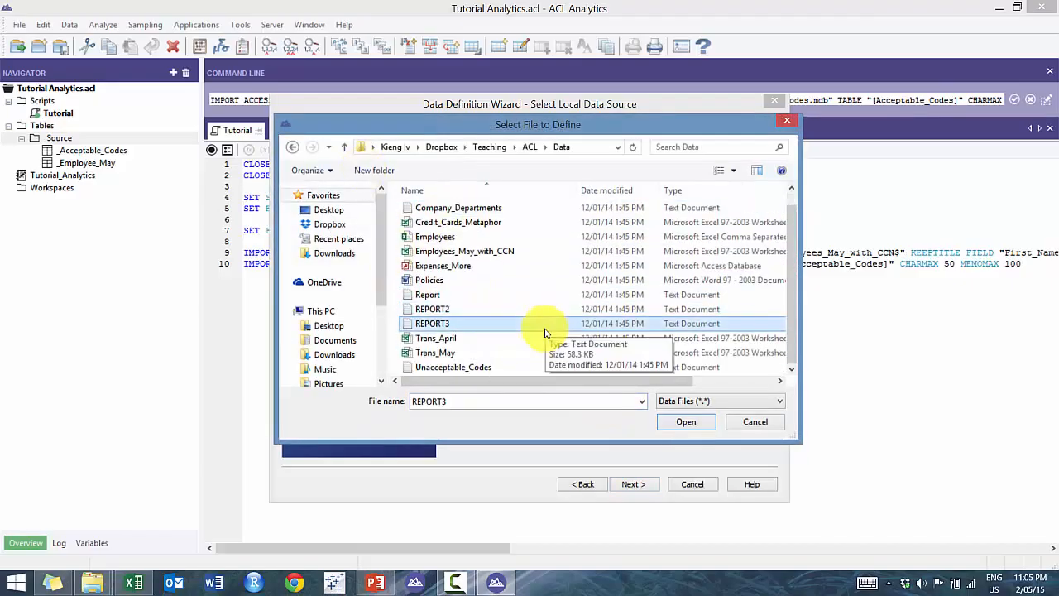
click(514, 367)
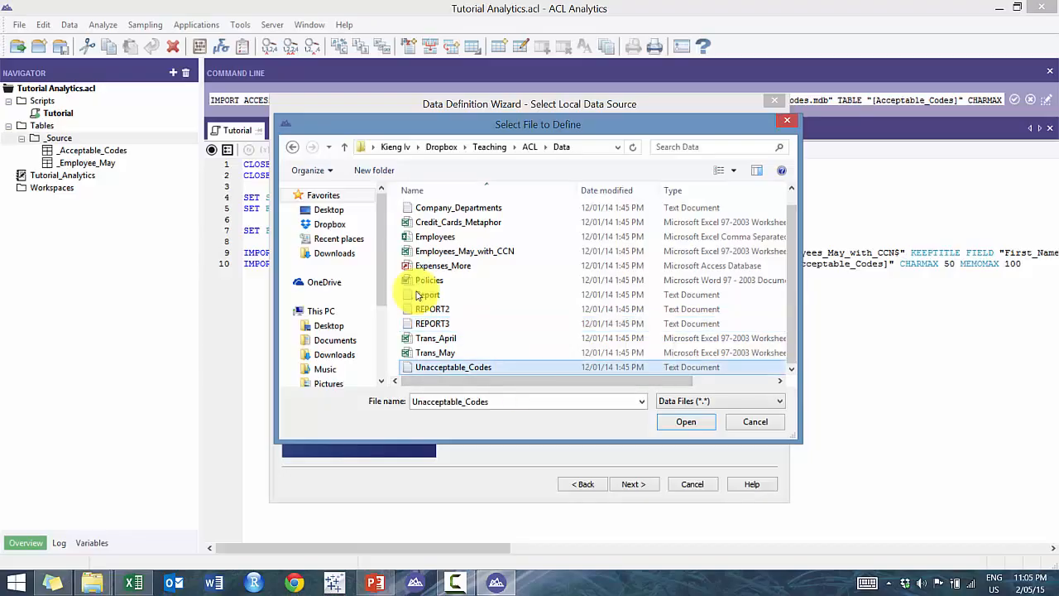
key(Return)
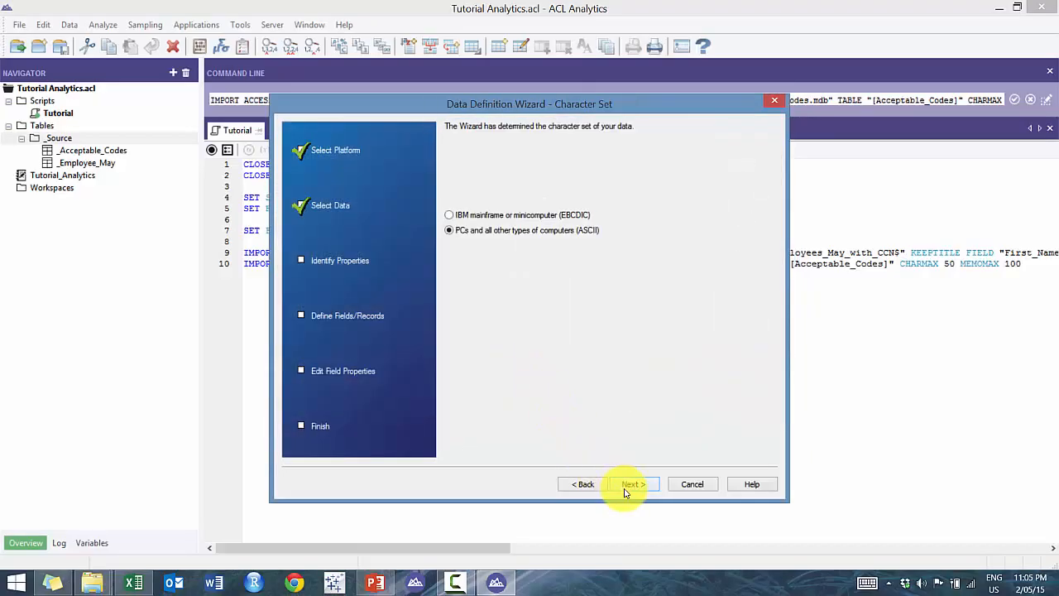
Step: Accept the ASCII character set and define the source file's format as delimited text
click(626, 488)
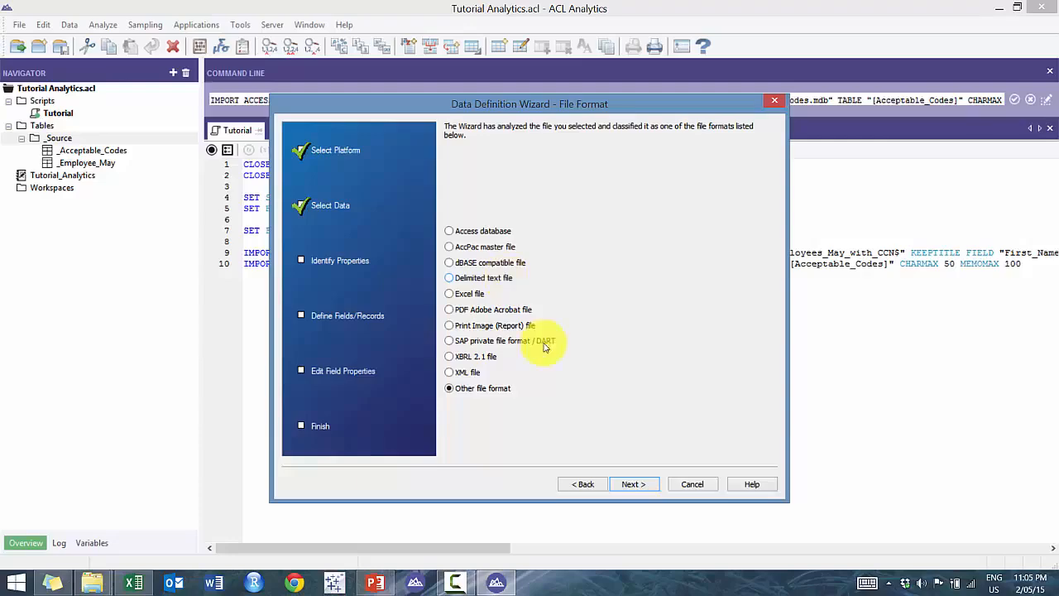
click(495, 280)
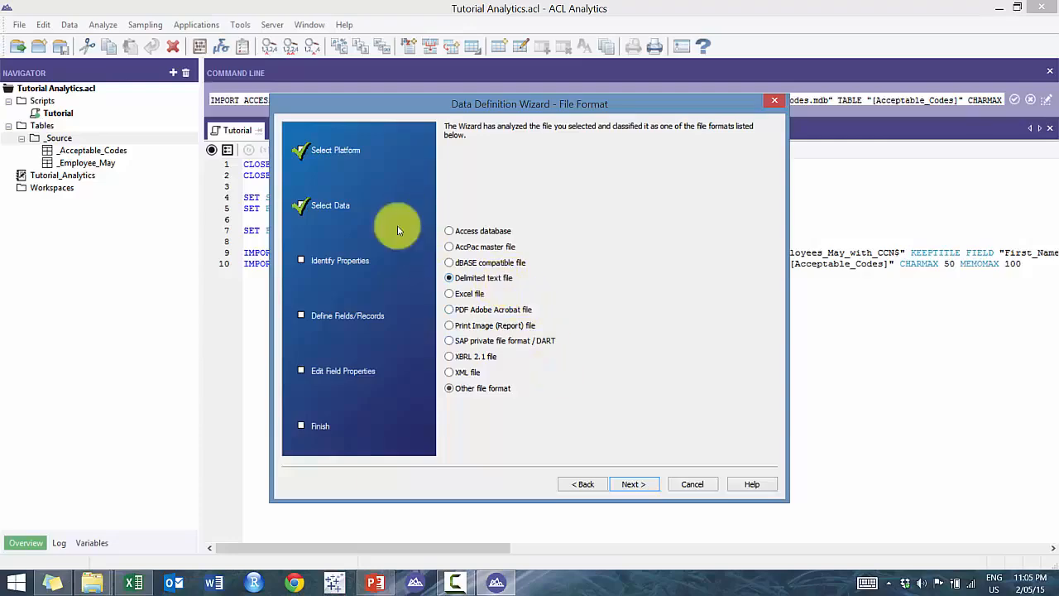
click(632, 484)
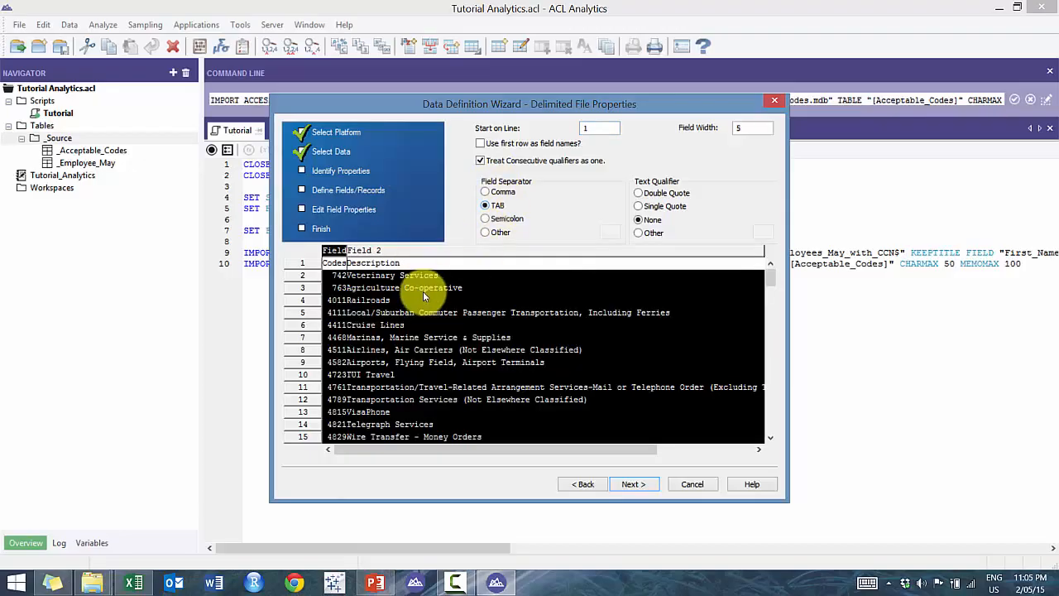
Step: Use the first row as field names, with TAB as the field separator and Double Quote as the text qualifier
click(501, 193)
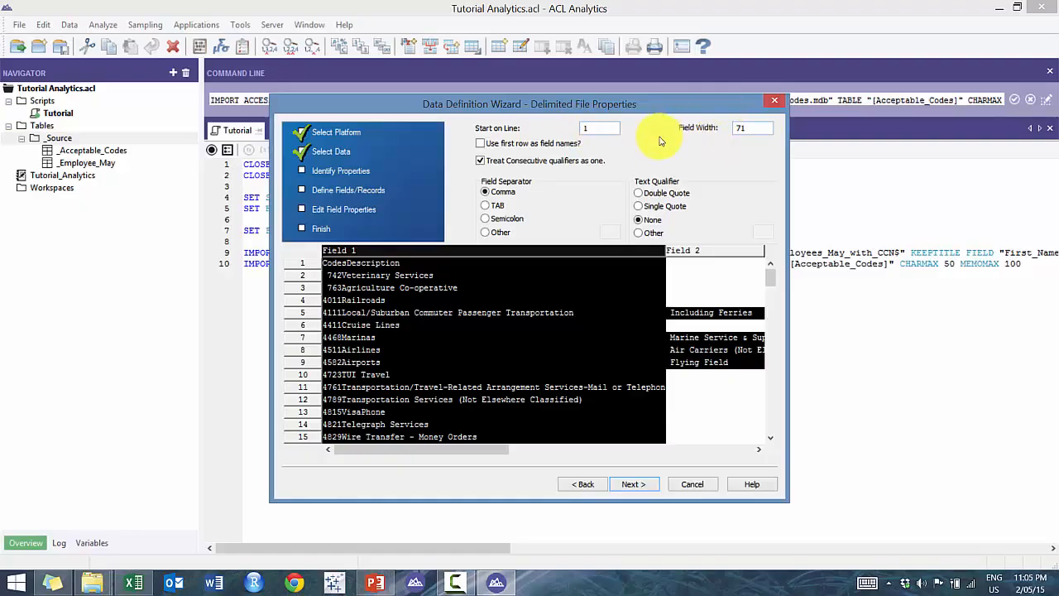
click(537, 147)
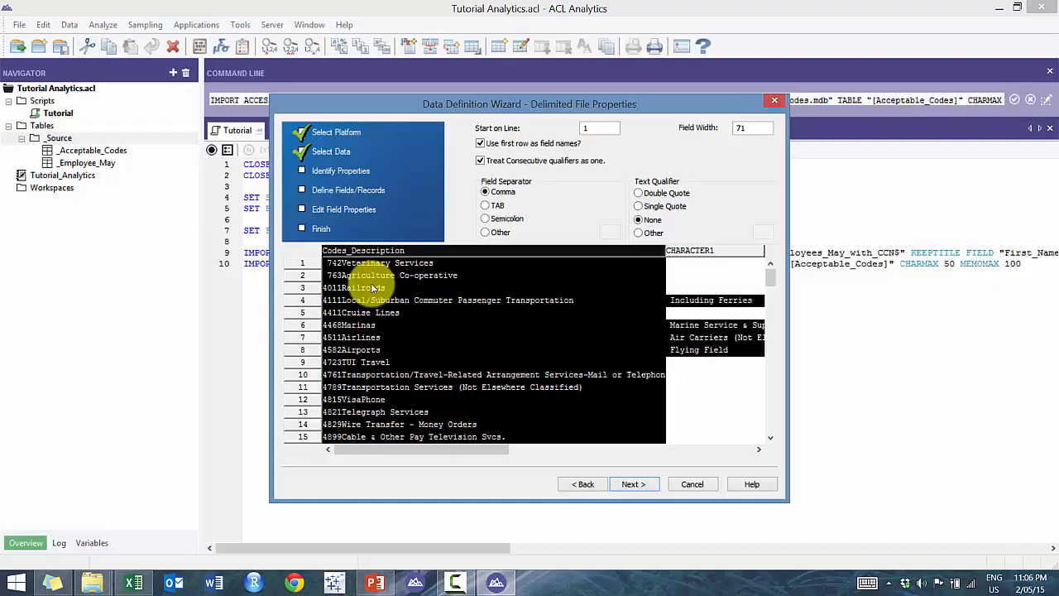
click(485, 205)
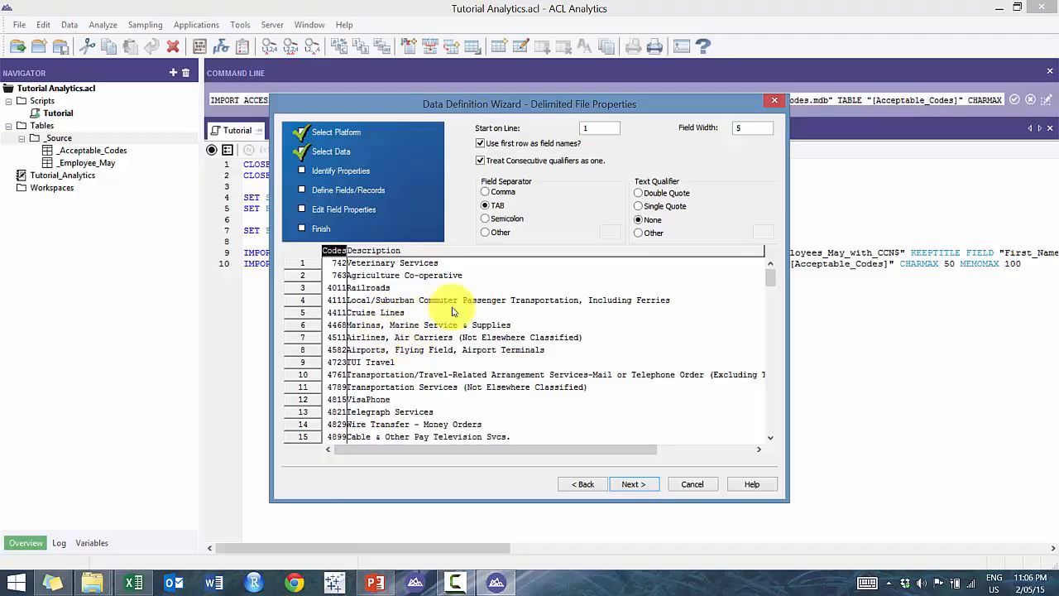
drag(773, 281, 775, 243)
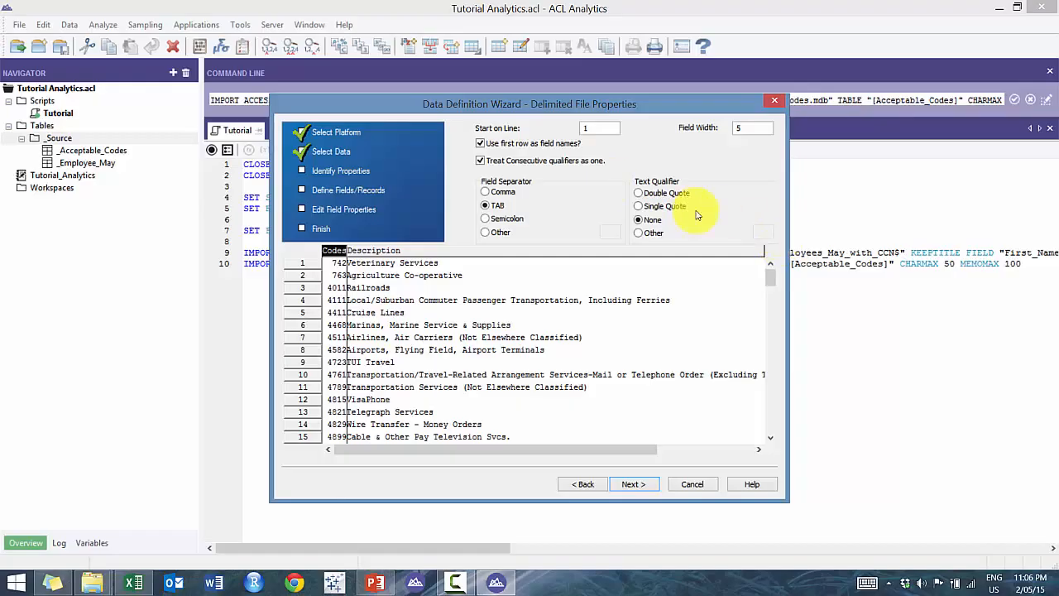
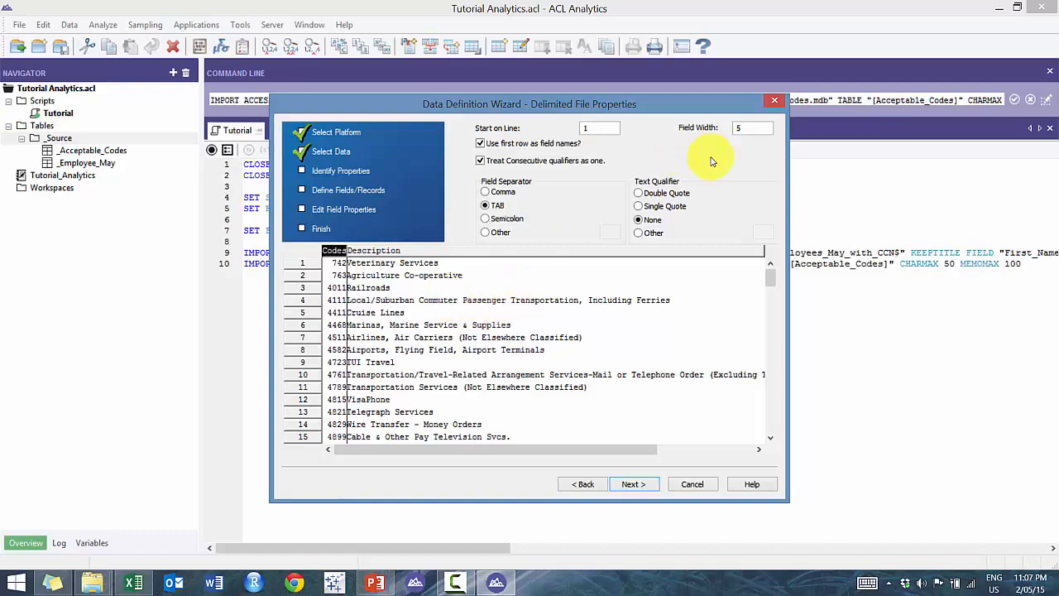
click(659, 194)
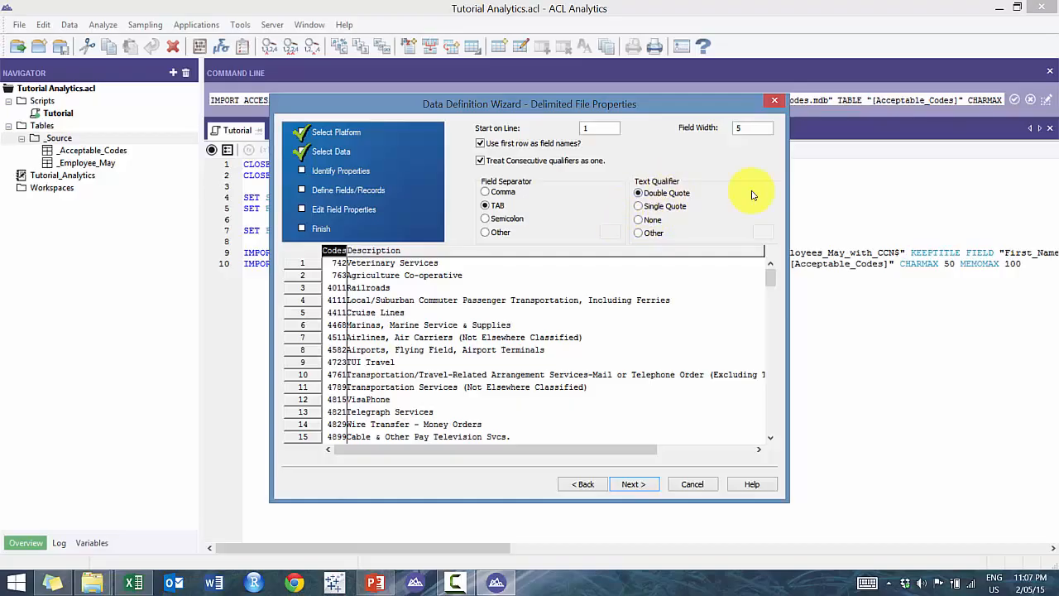
Step: Accept the delimited file properties and save the data file as _Unacceptable_Codes in the ACL folder
click(644, 488)
click(638, 486)
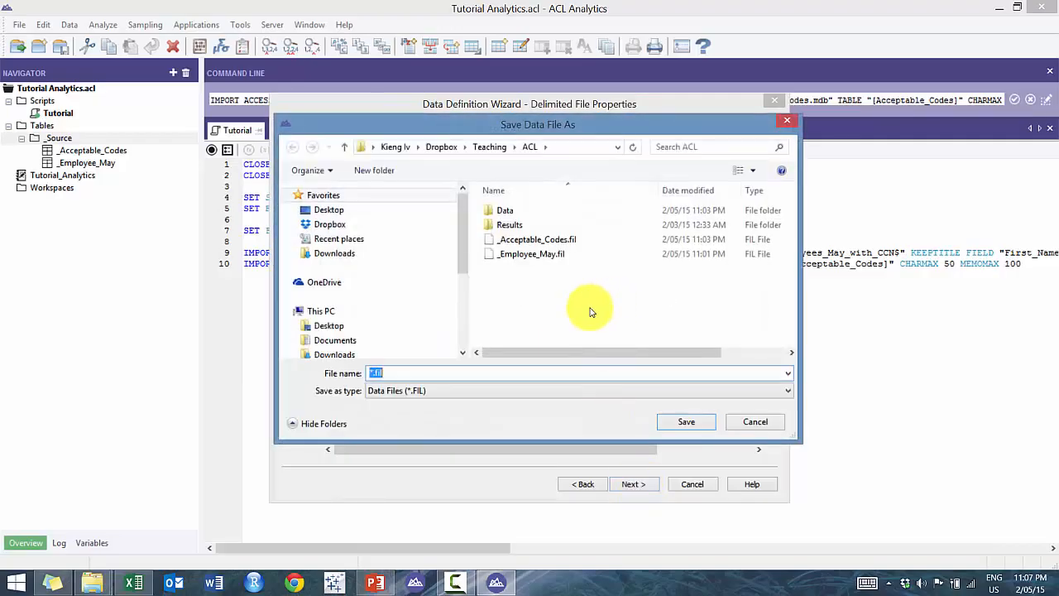
click(557, 254)
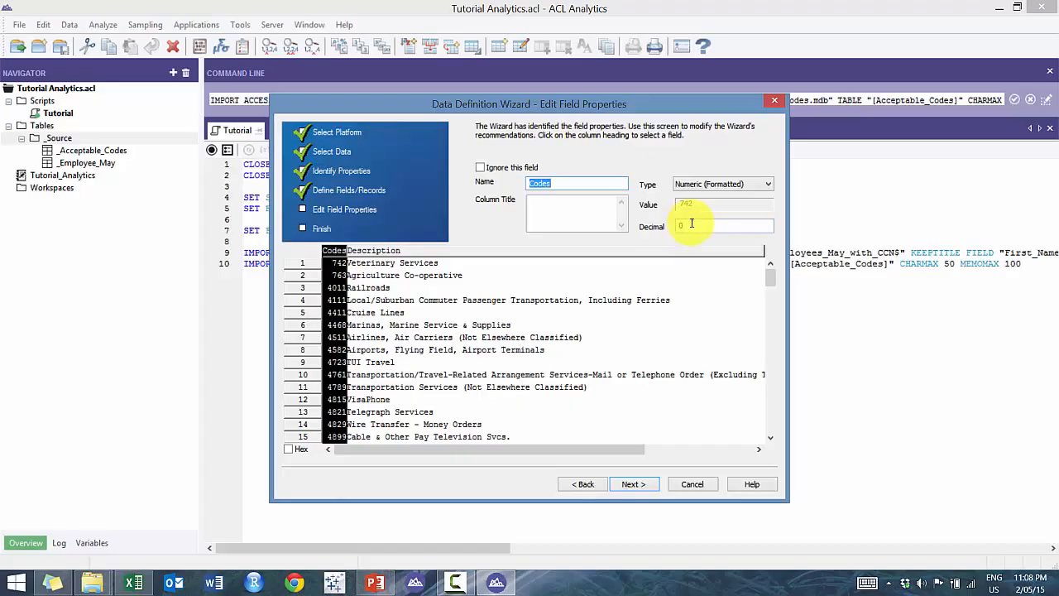
Step: Set the Codes field's type to ASCII Text
click(723, 184)
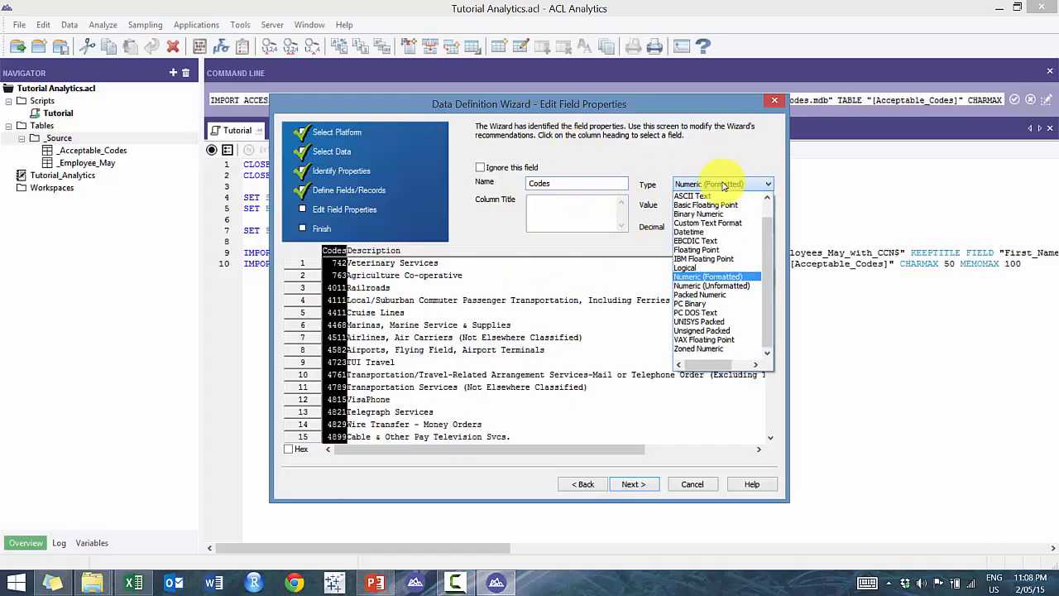
drag(771, 247, 772, 238)
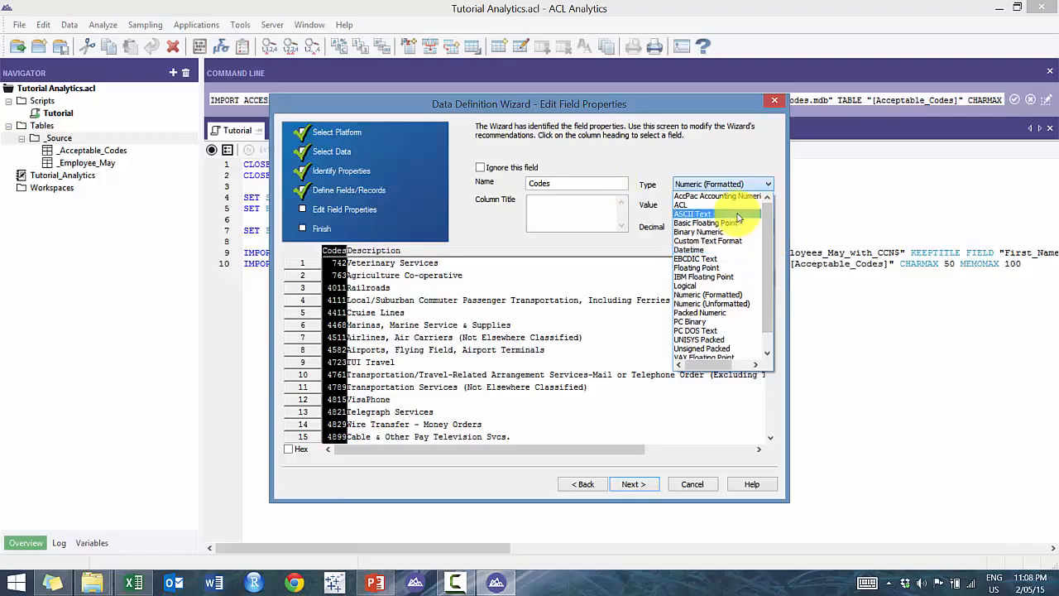
click(711, 213)
click(765, 184)
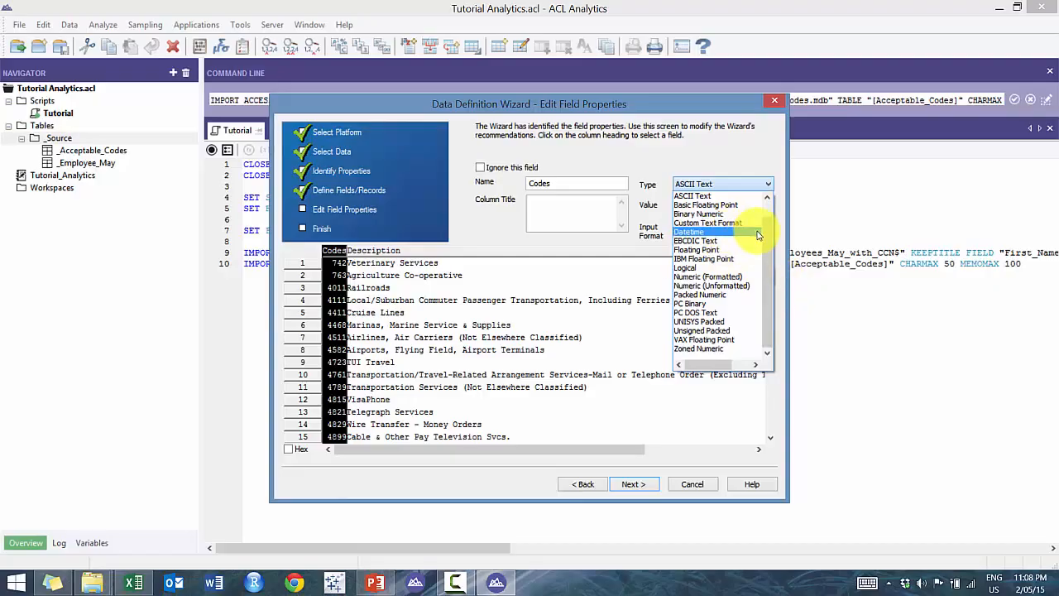
scroll(768, 205, up, 1)
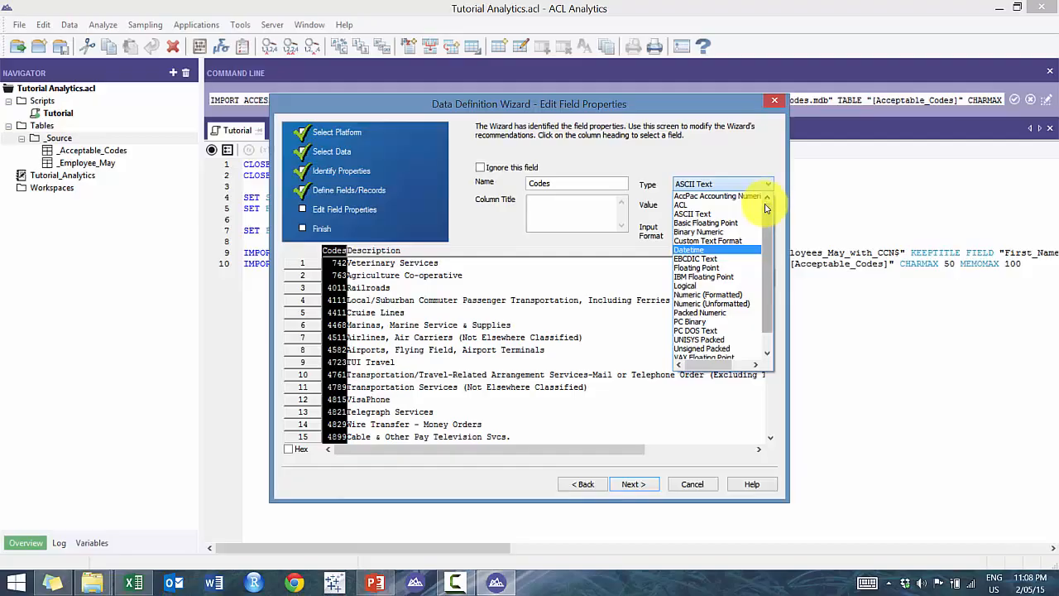
scroll(767, 238, down, 1)
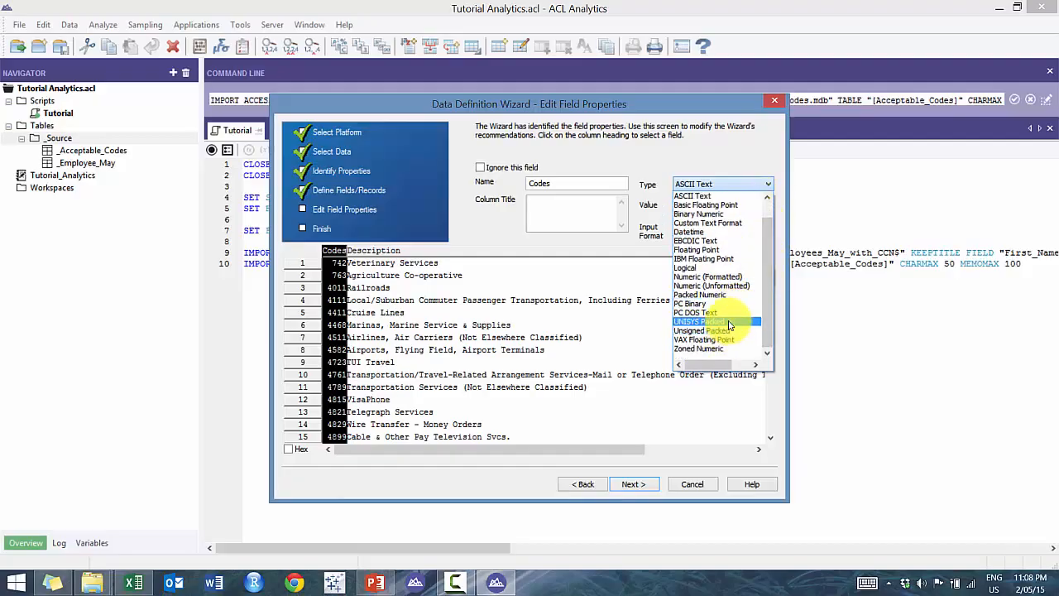
scroll(776, 308, up, 1)
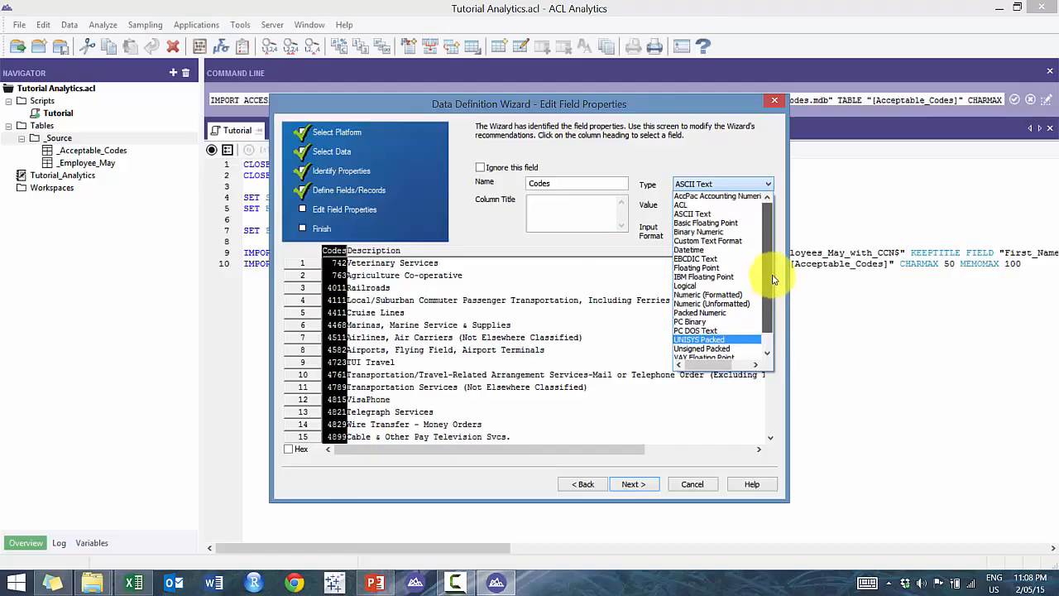
click(728, 215)
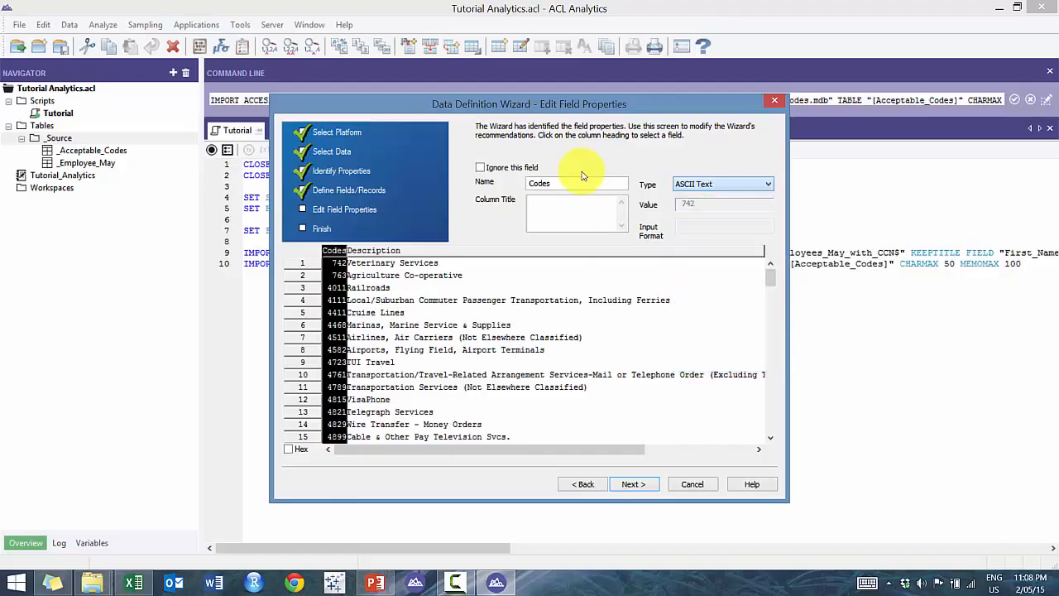
Step: Check the Description field's properties, finish the table definition and save the table as _Unacceptable_Codes
click(496, 253)
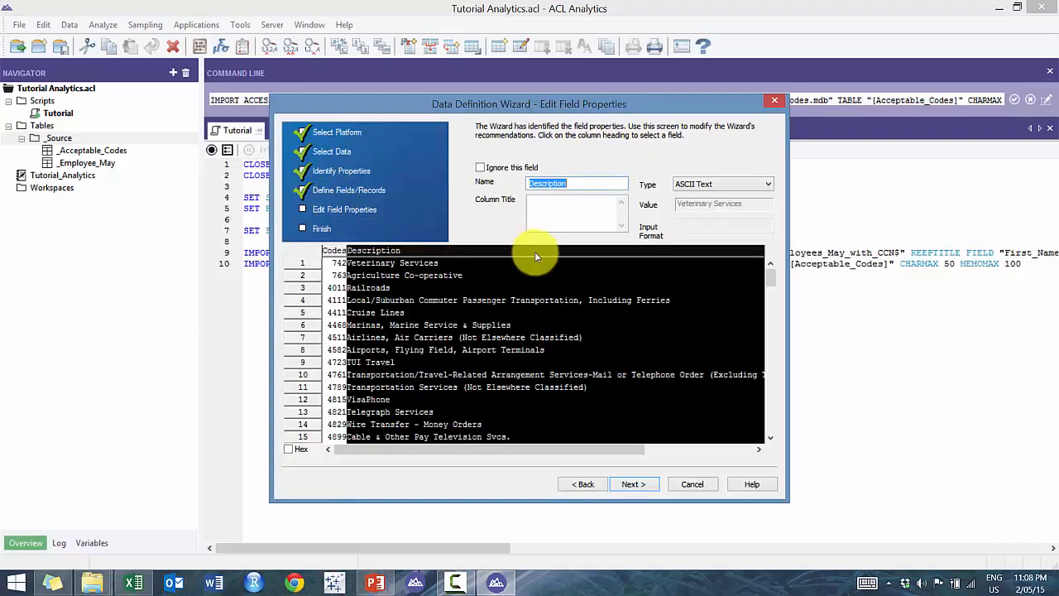
click(633, 484)
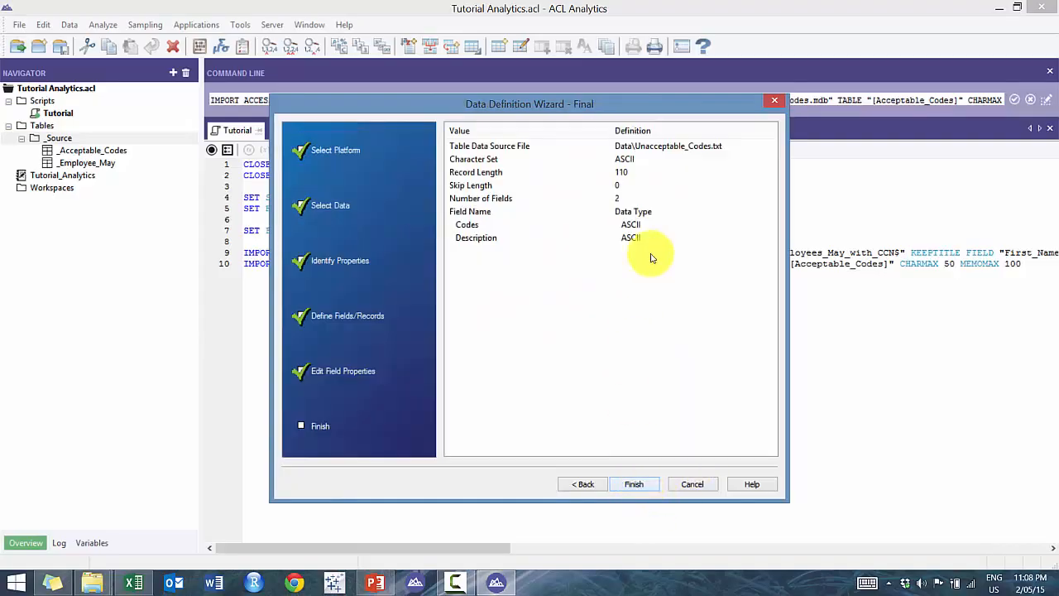
click(590, 485)
click(627, 486)
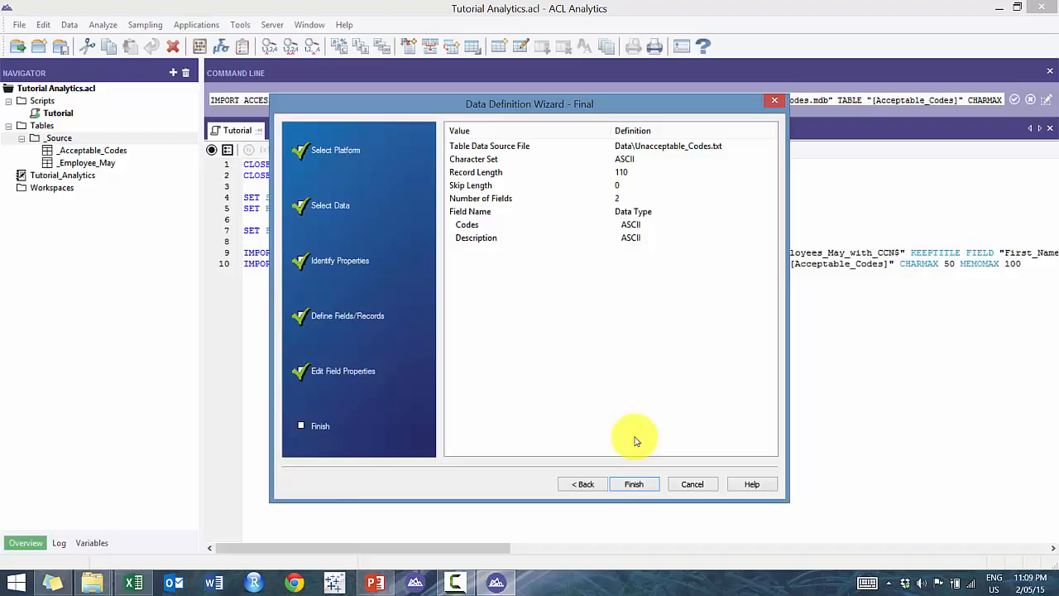
click(633, 484)
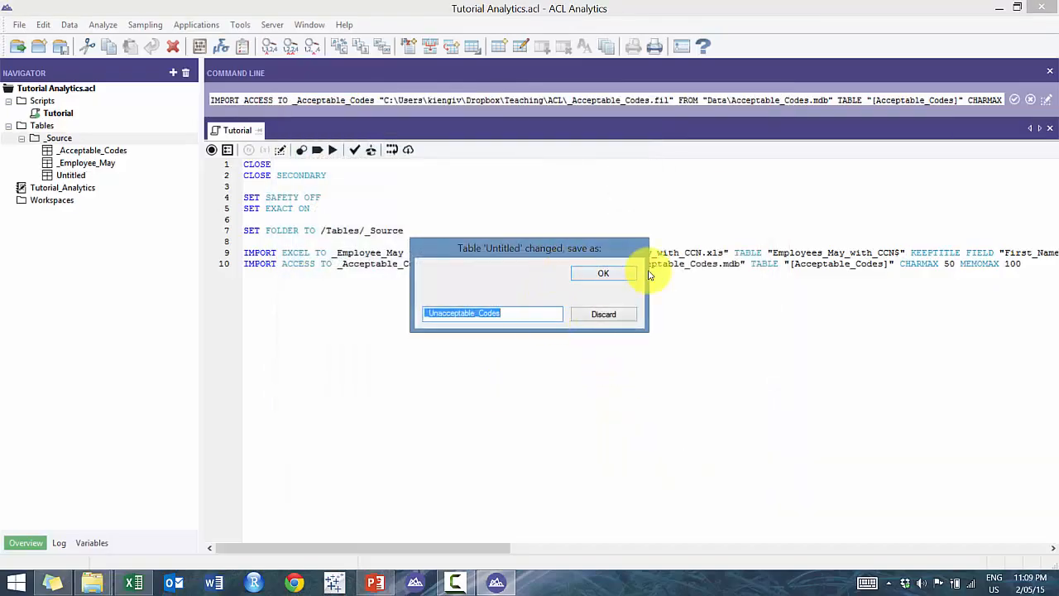
click(634, 274)
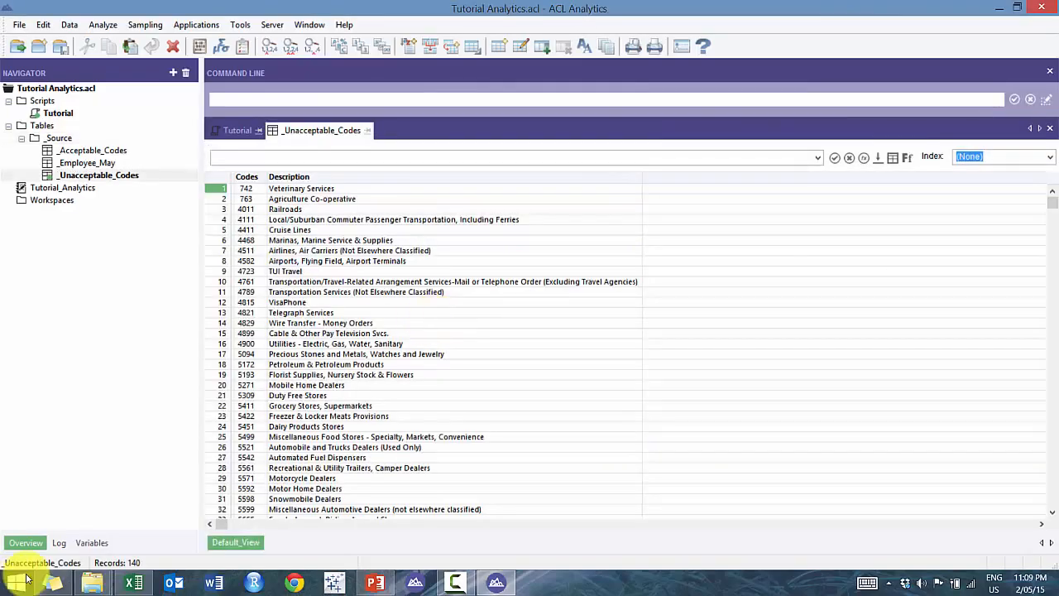
Step: Copy the IMPORT DELIMITED command for _Unacceptable_Codes from the log and add it as the last line of the Tutorial script
click(60, 543)
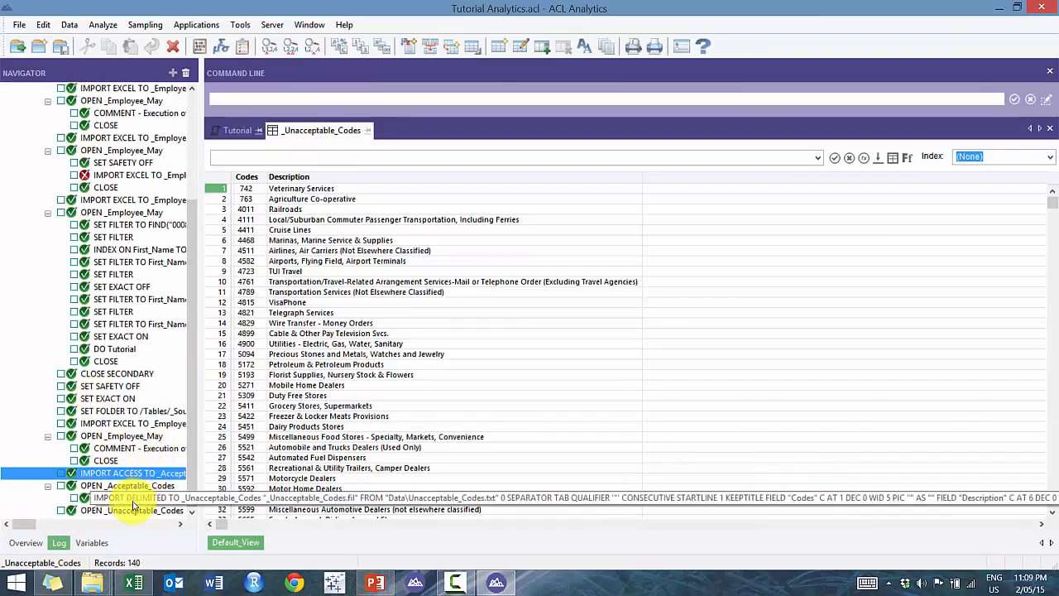
drag(141, 494, 413, 114)
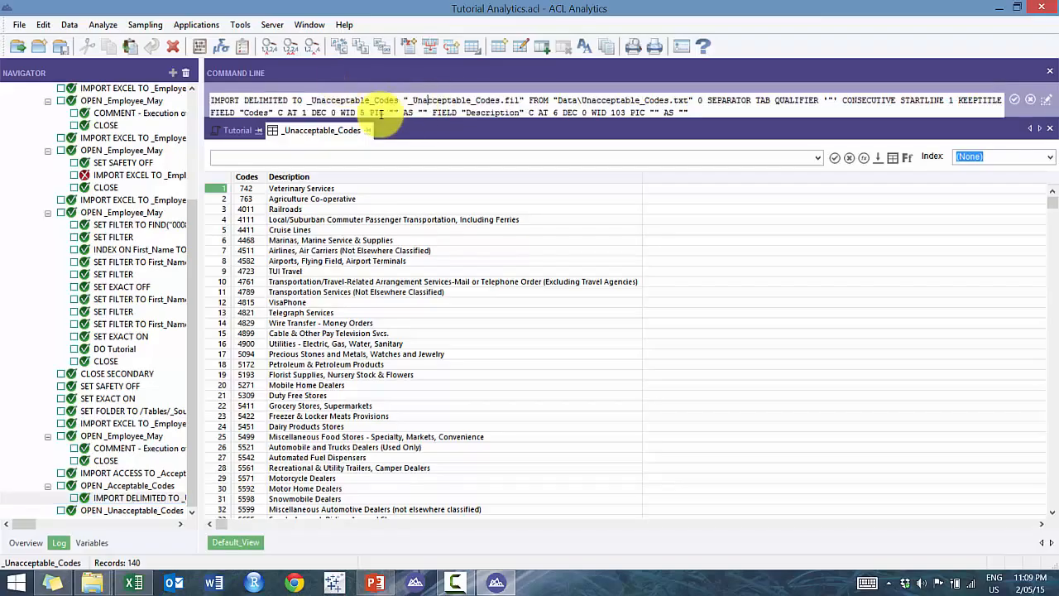
click(238, 131)
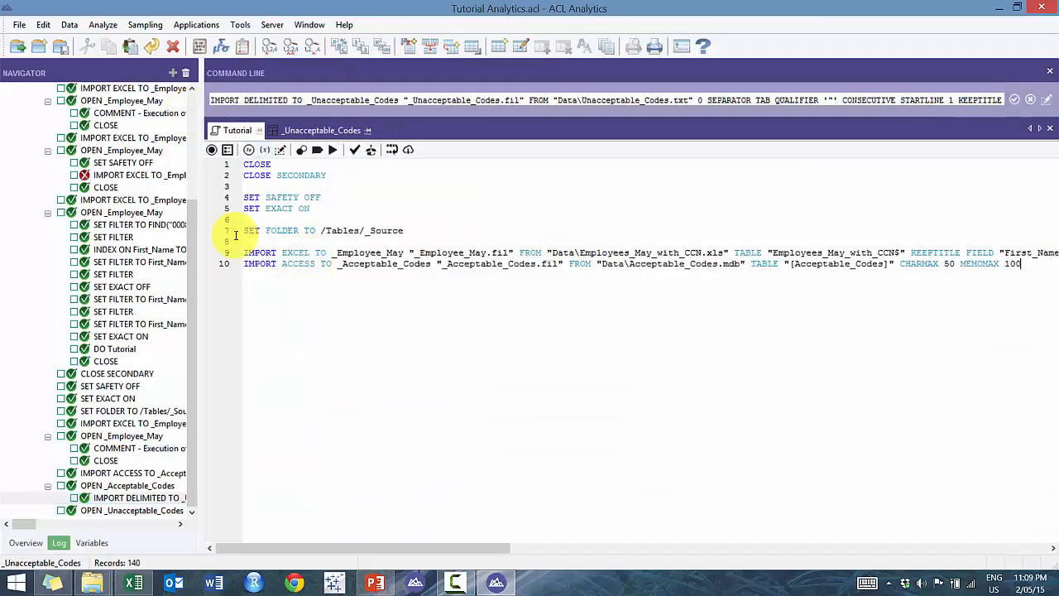
key(ctrl+v)
key(Return)
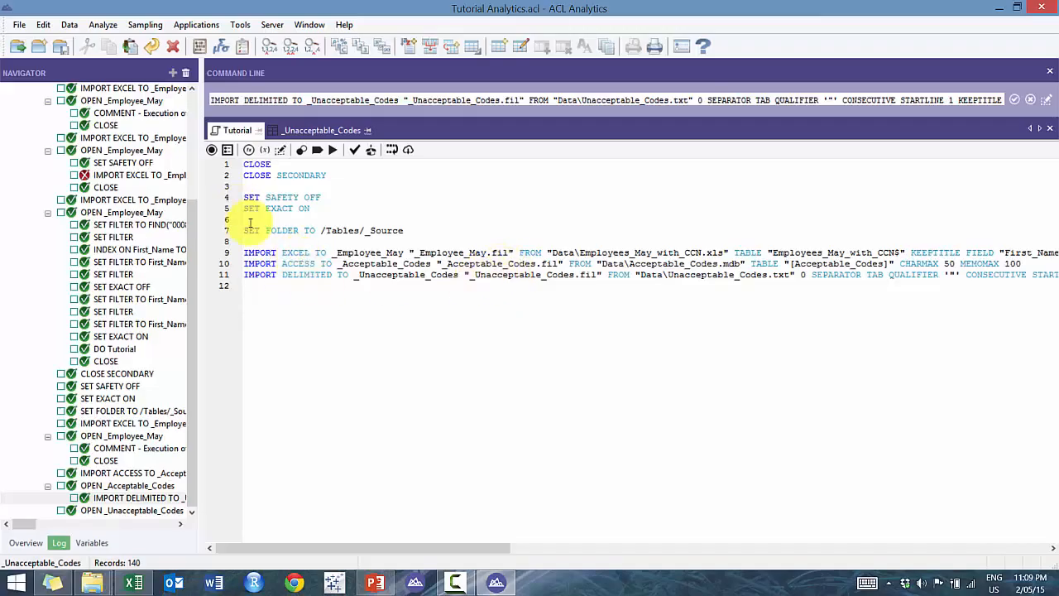
click(309, 275)
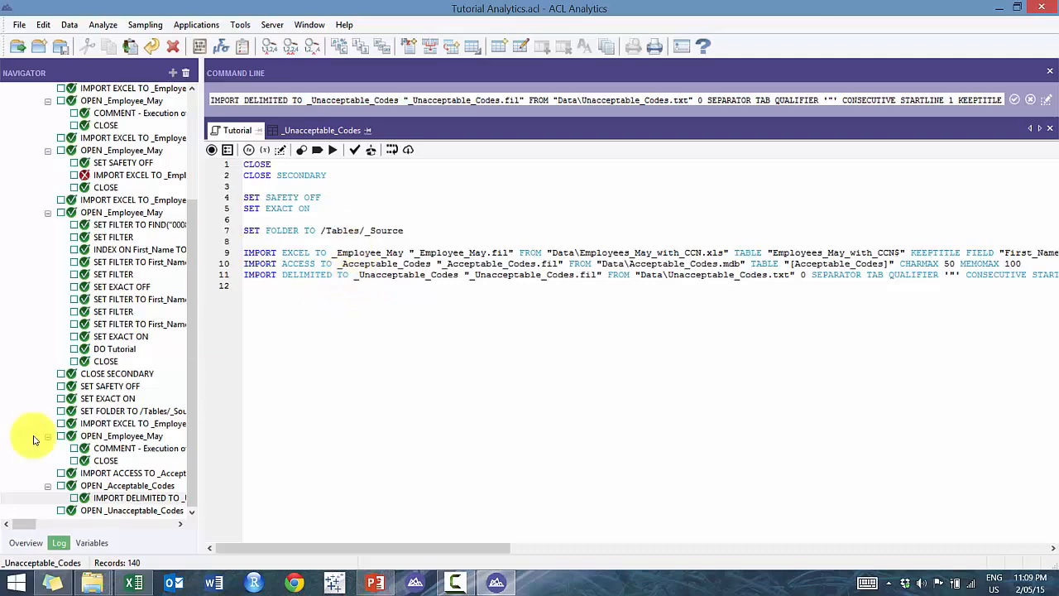
Step: Open the _Employee_May table without saving changes to _Unacceptable_Codes, and examine its EmpNo column
click(25, 542)
click(87, 162)
double_click(87, 162)
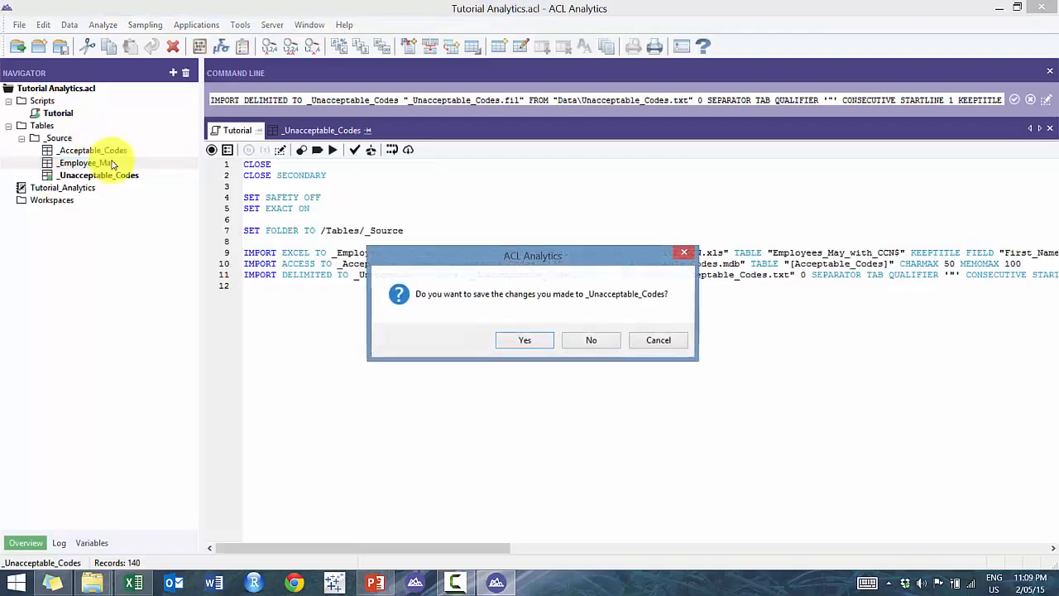
click(589, 336)
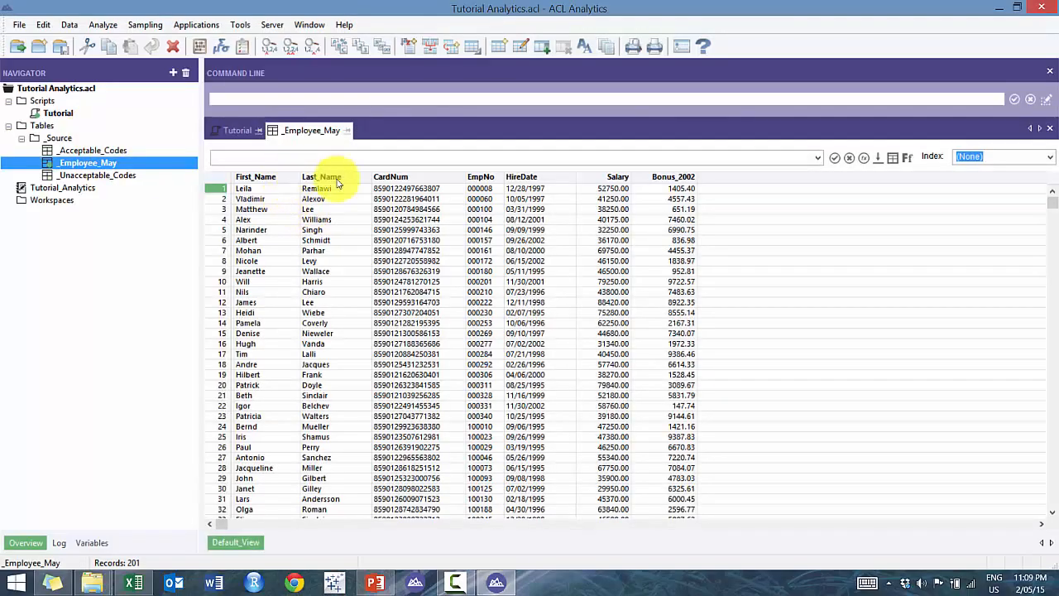
click(481, 177)
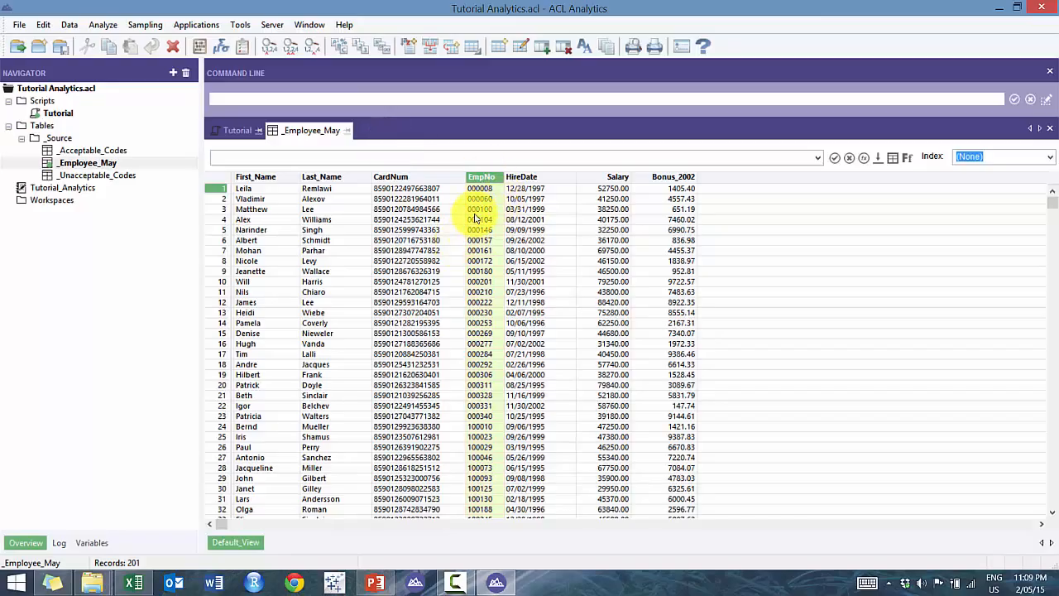
click(378, 169)
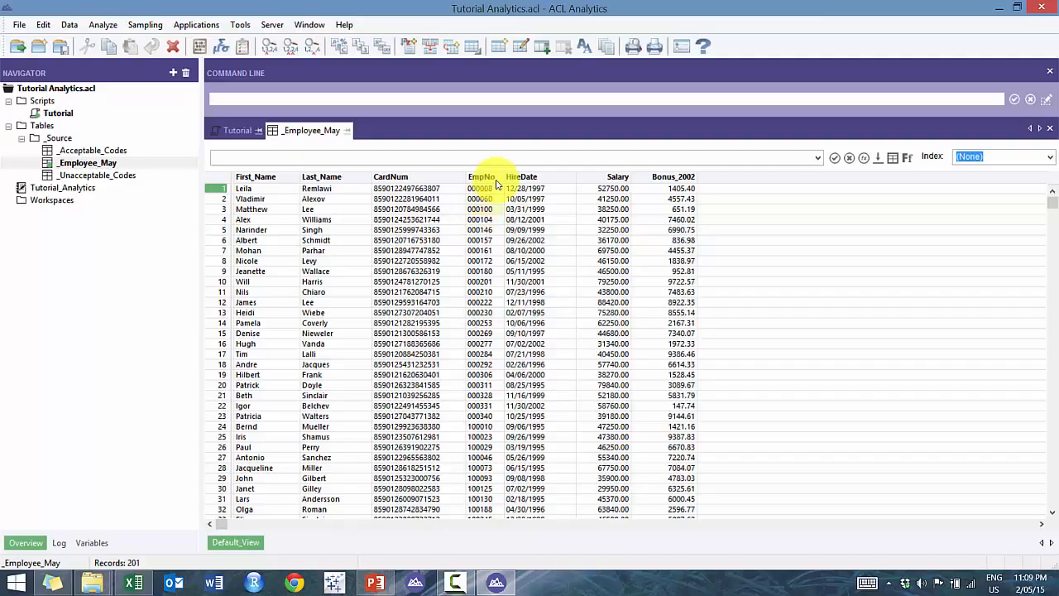
Step: Check the EmpNo field's data type in the _Employee_May table layout and close the layout, accepting the field as it is
click(519, 51)
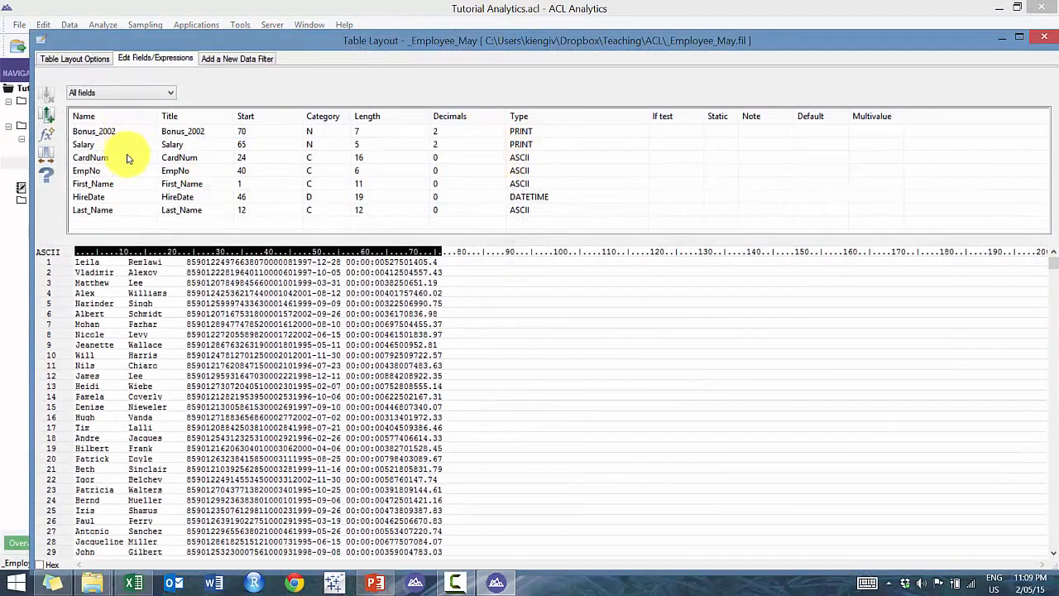
double_click(99, 170)
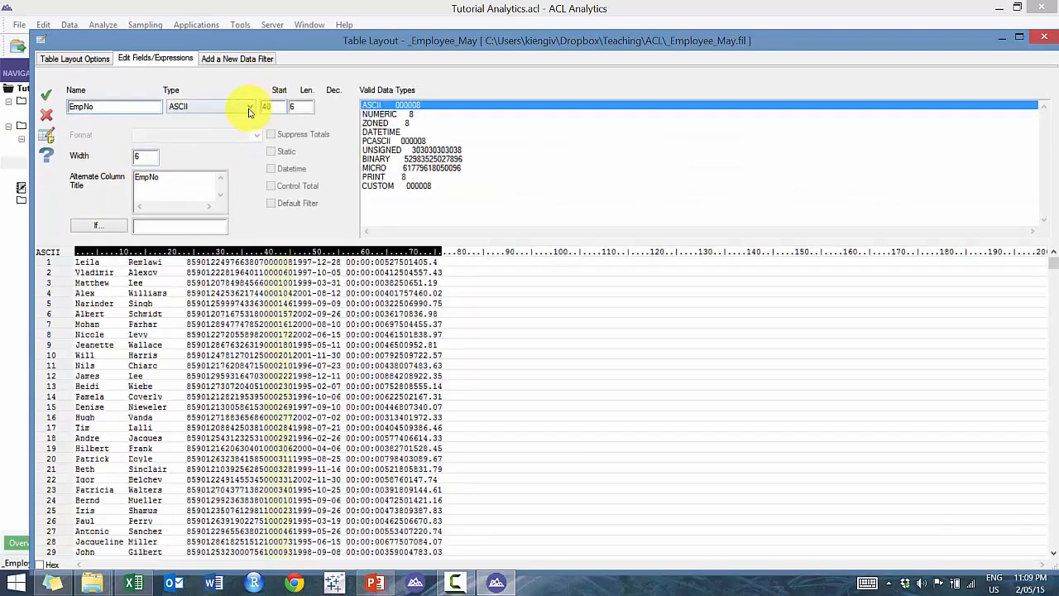
click(249, 111)
click(508, 40)
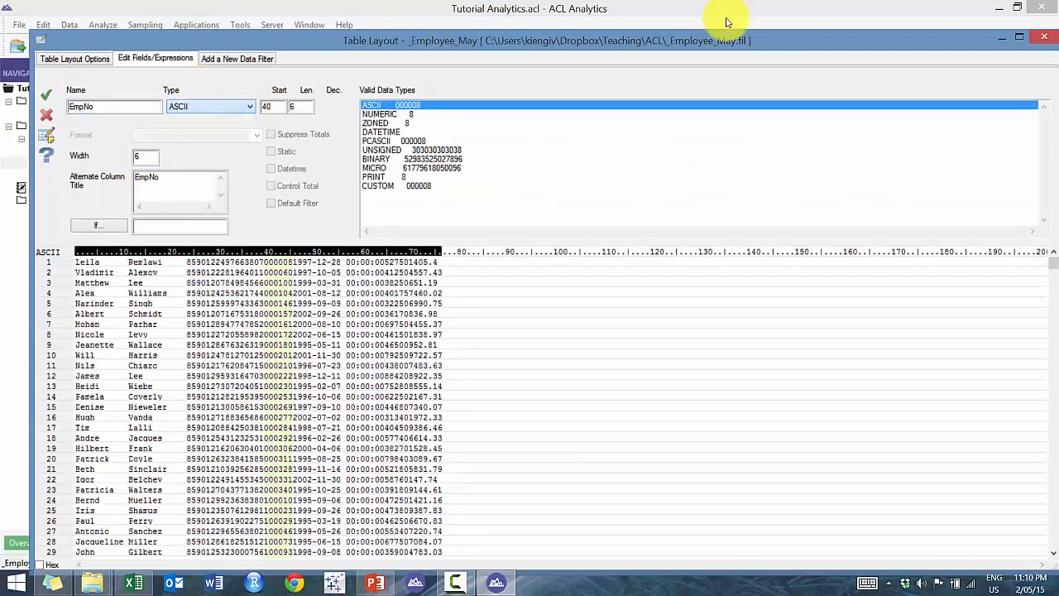
click(1044, 36)
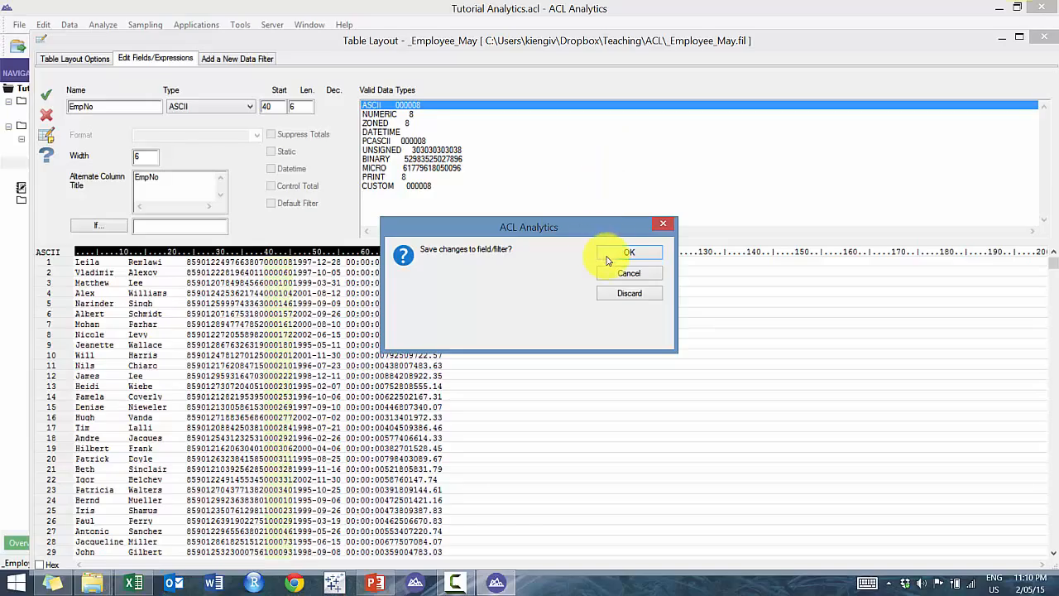
click(612, 253)
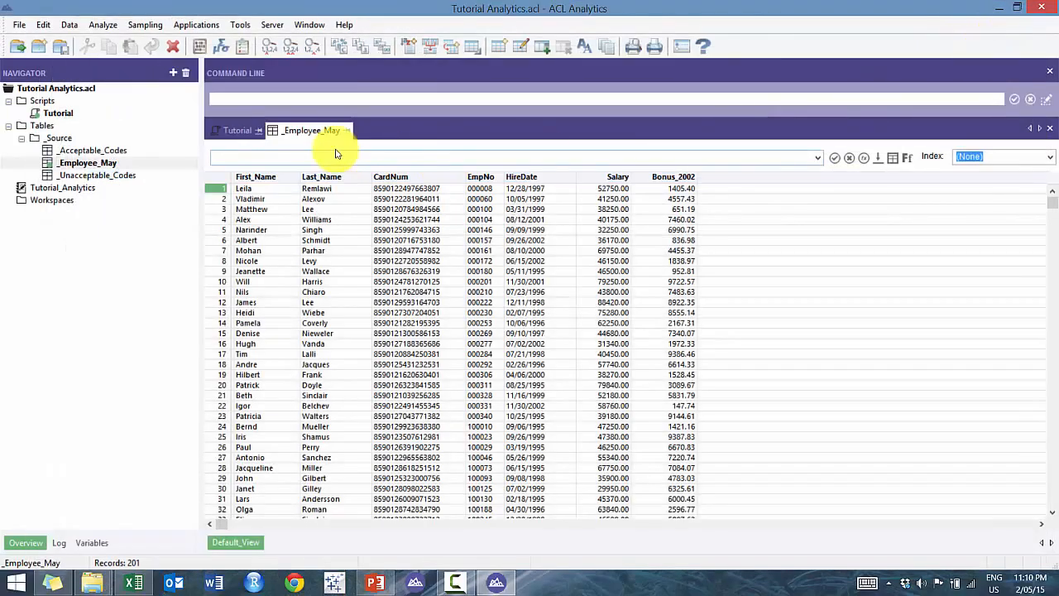
Step: Turn on word wrap in the Tutorial script and highlight the _Employee_May.fil output name in the Excel import command
click(236, 131)
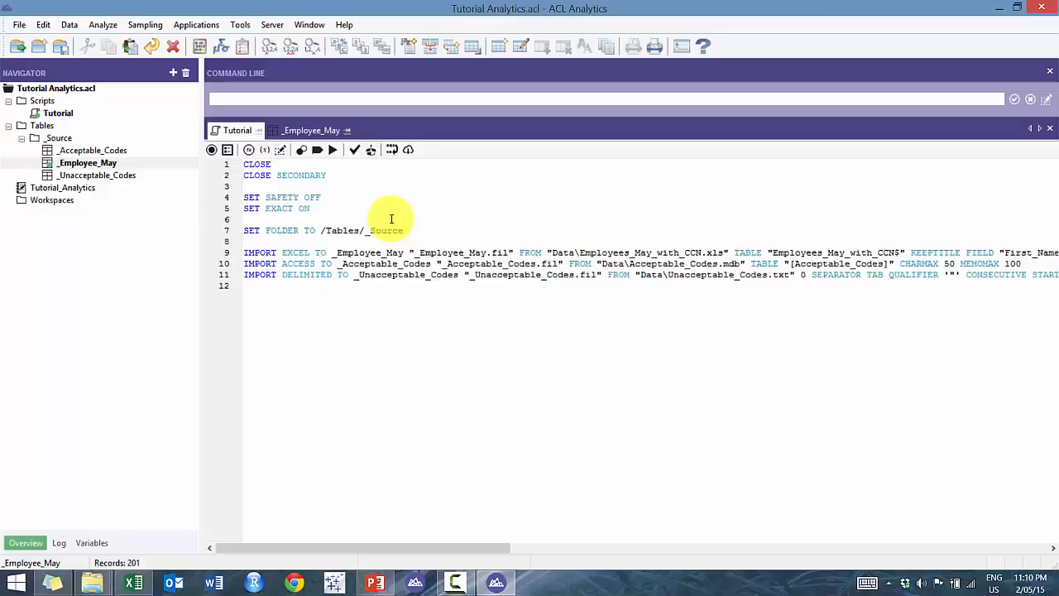
click(392, 149)
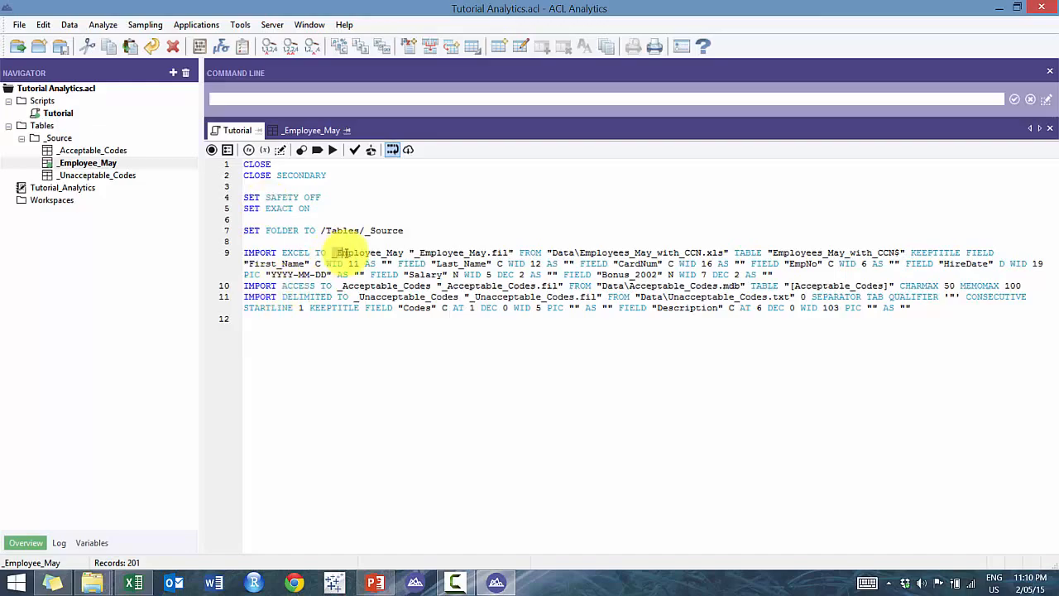
drag(334, 253, 495, 252)
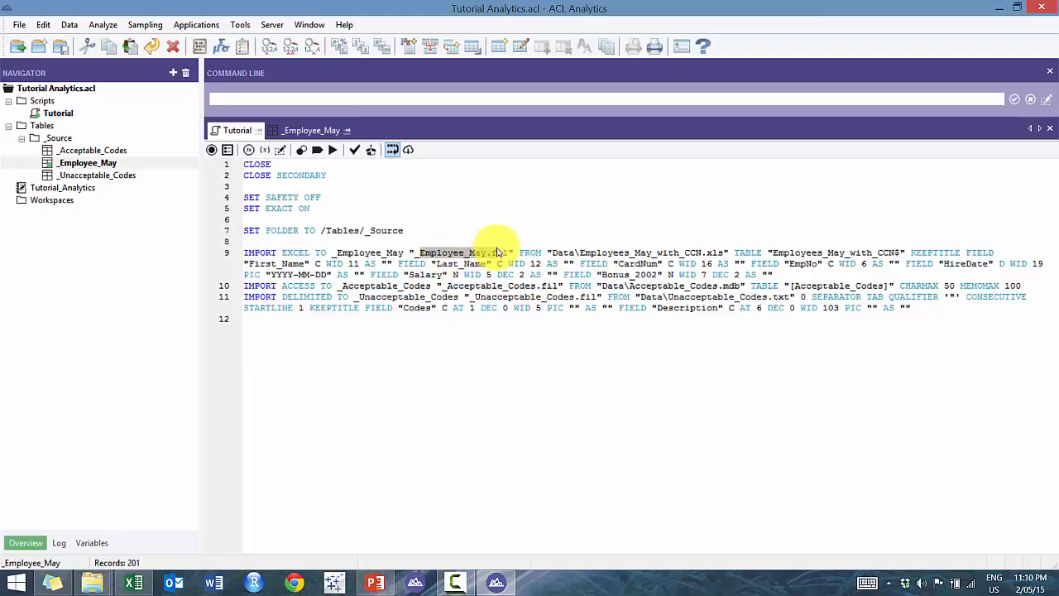
Step: Switch to File Explorer, locate _Employee_May.fil in the ACL folder, and return to the script in ACL Analytics
mouse_move(91, 583)
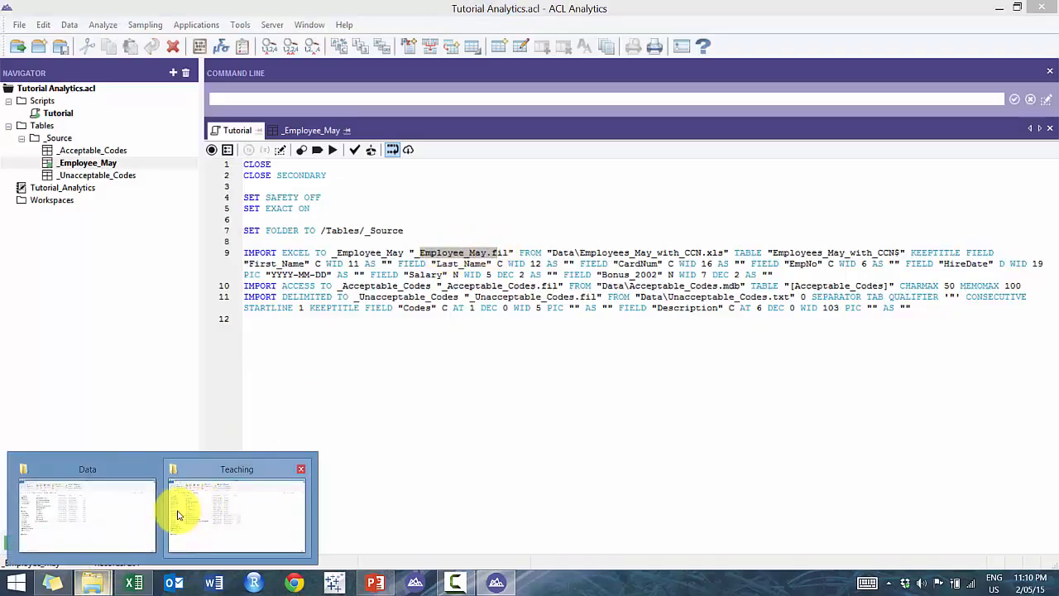
click(123, 516)
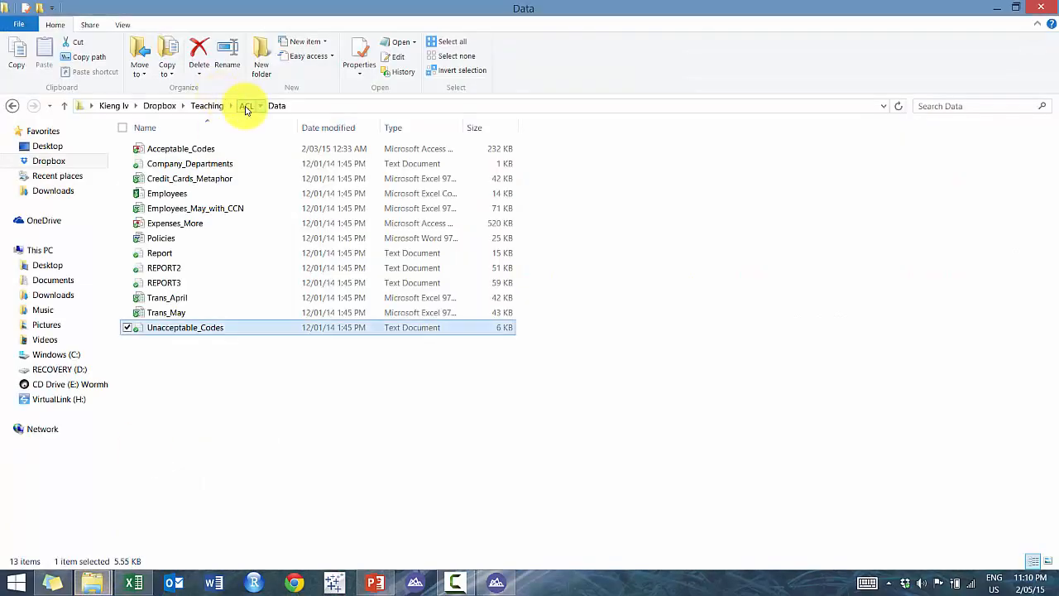
click(245, 106)
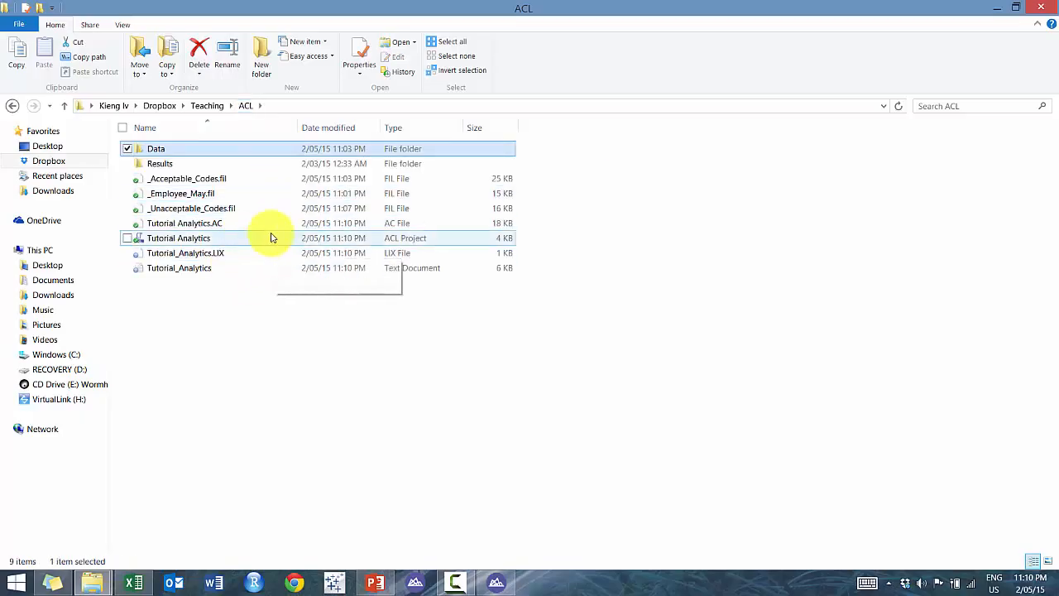
click(236, 192)
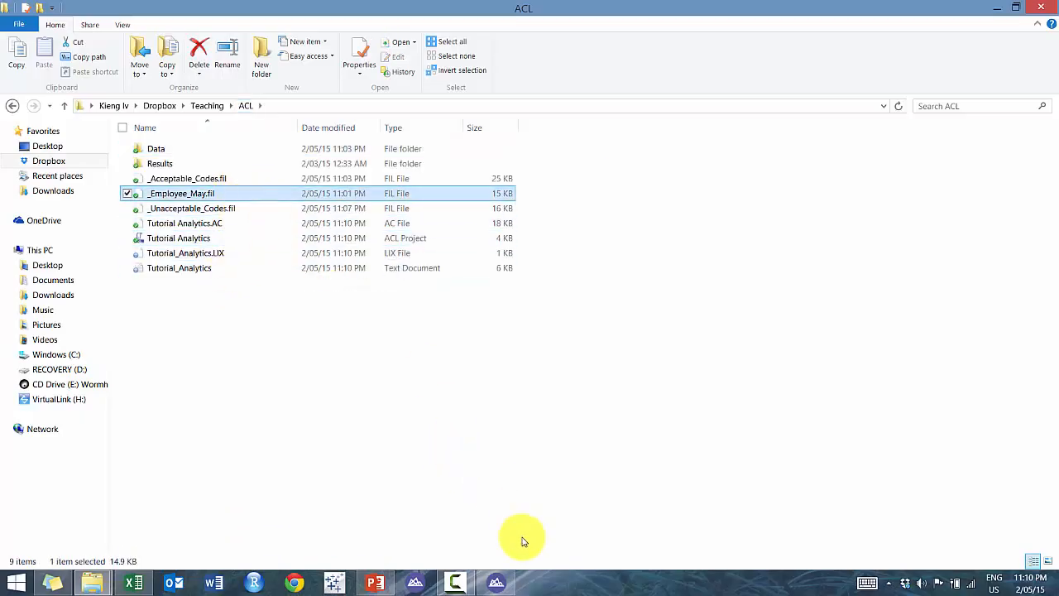
click(496, 582)
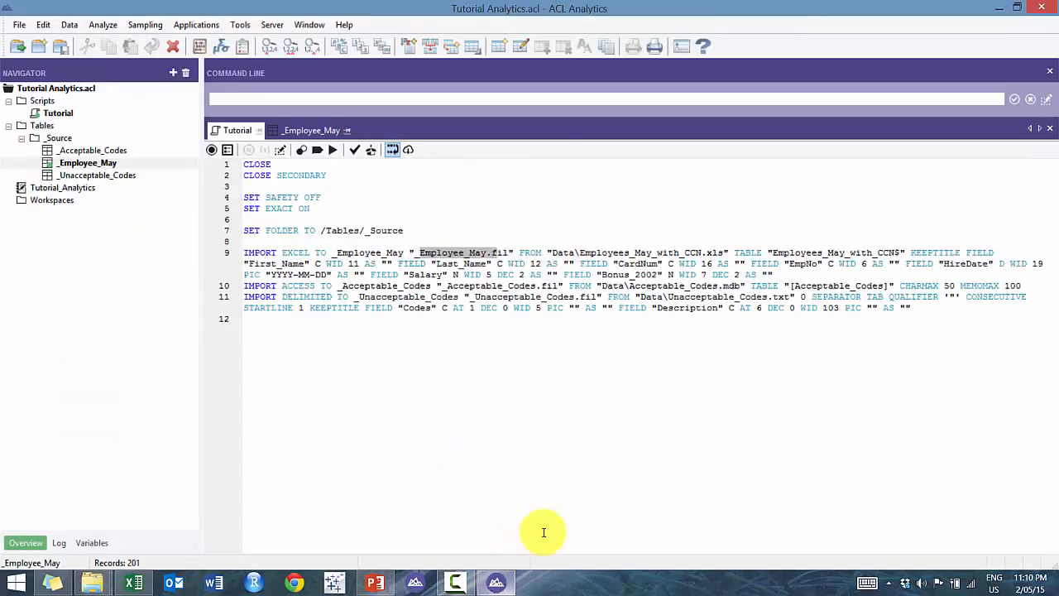
Step: Examine the source file path, worksheet name and KEEPTITLE parameter in the Excel import command
click(556, 252)
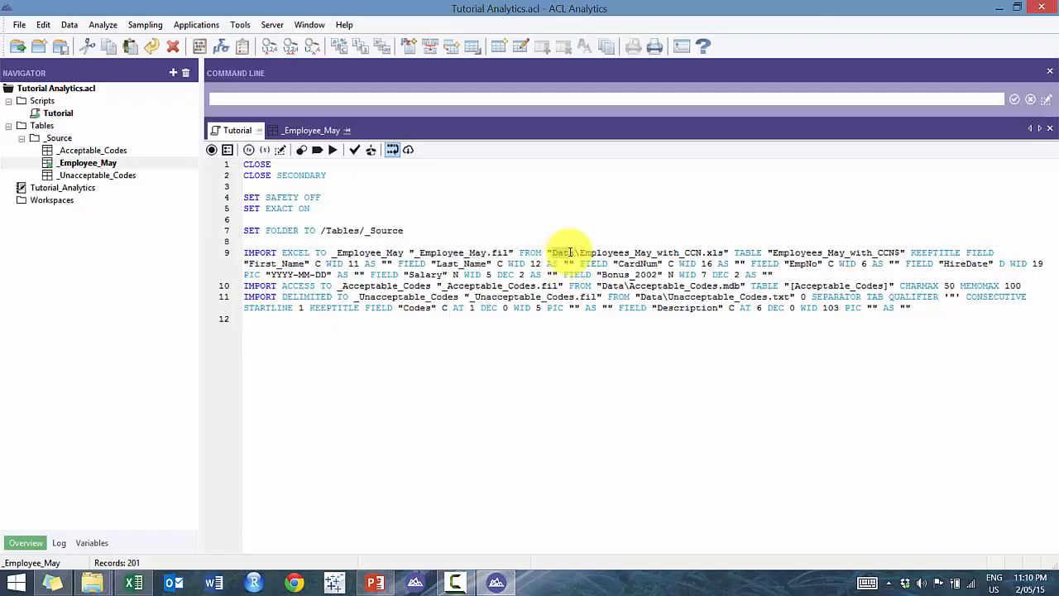
drag(575, 253, 725, 253)
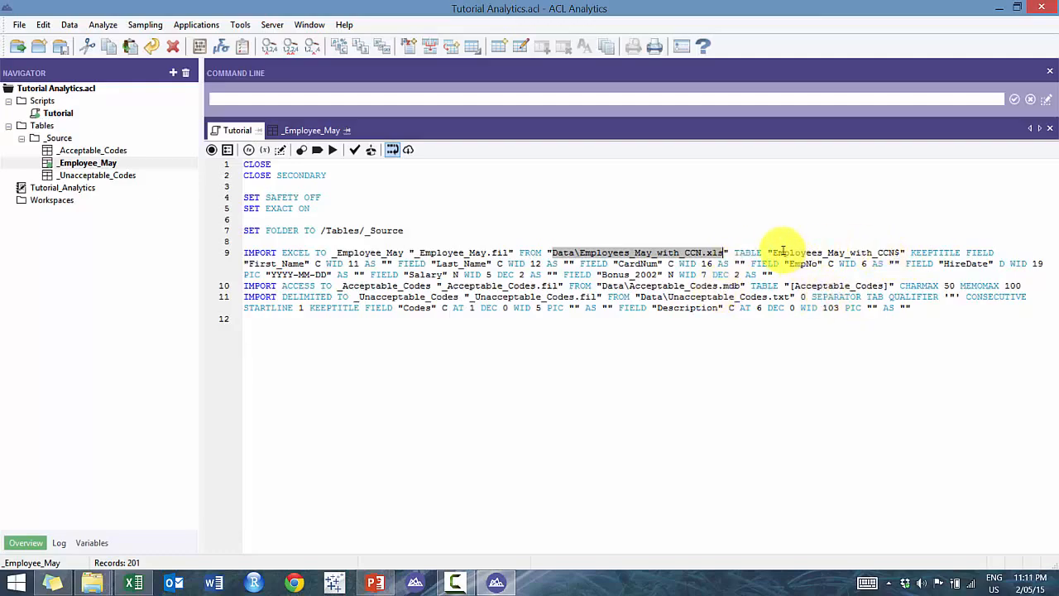
click(621, 201)
drag(774, 252, 902, 252)
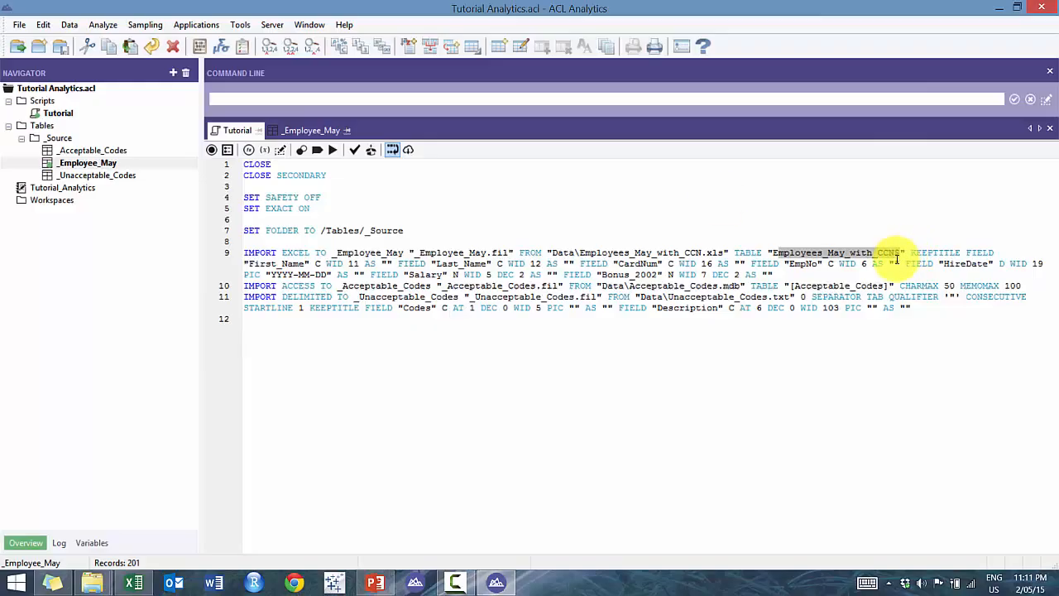
drag(958, 250, 911, 252)
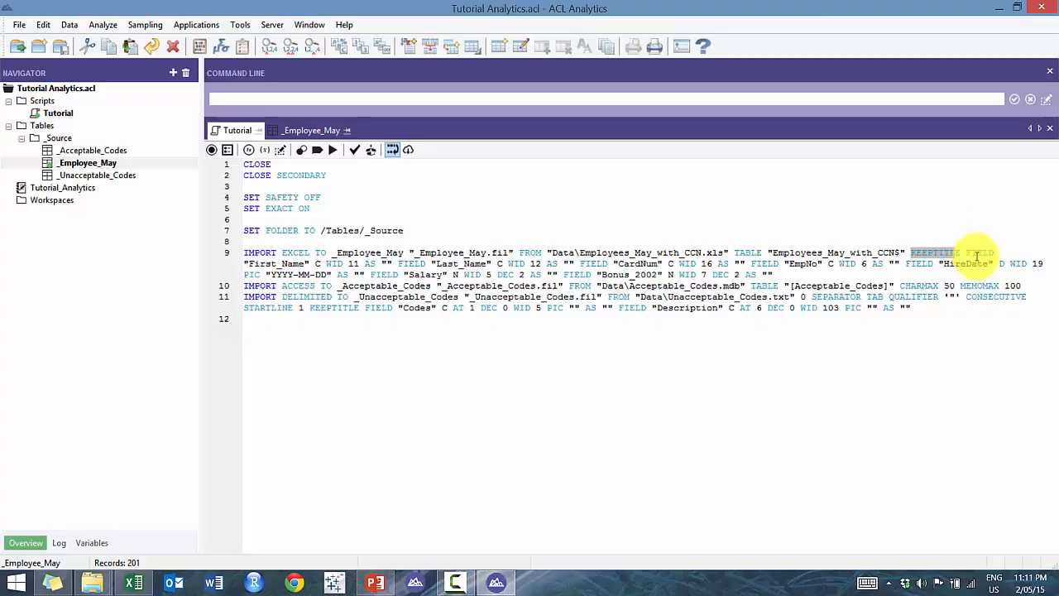
Step: Review the field definitions in the Excel import command, covering First_Name's type, width and alternate title, then Salary and HireDate
drag(963, 252, 313, 262)
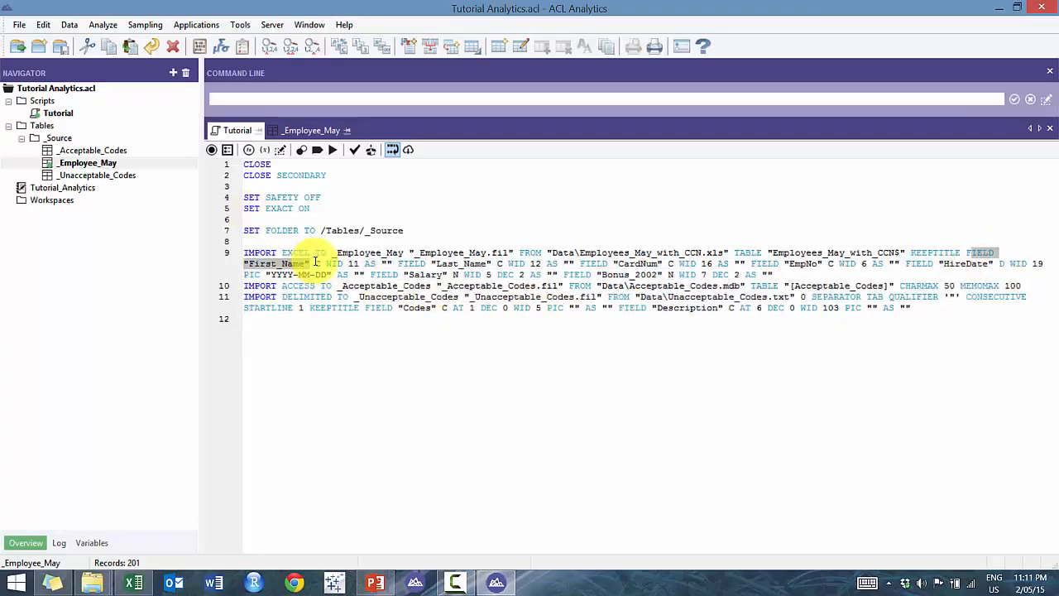
click(318, 263)
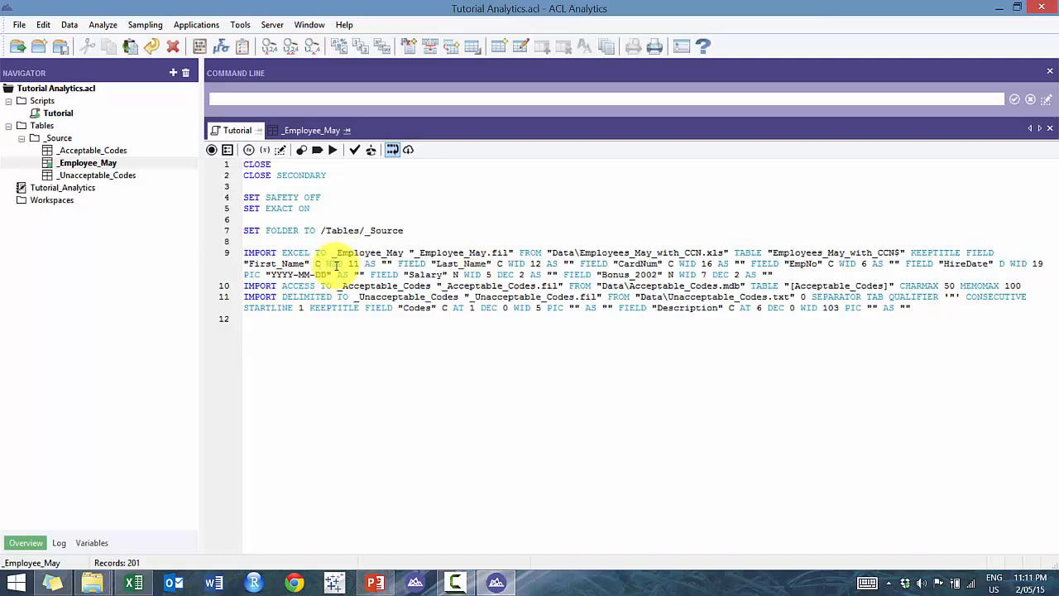
double_click(334, 264)
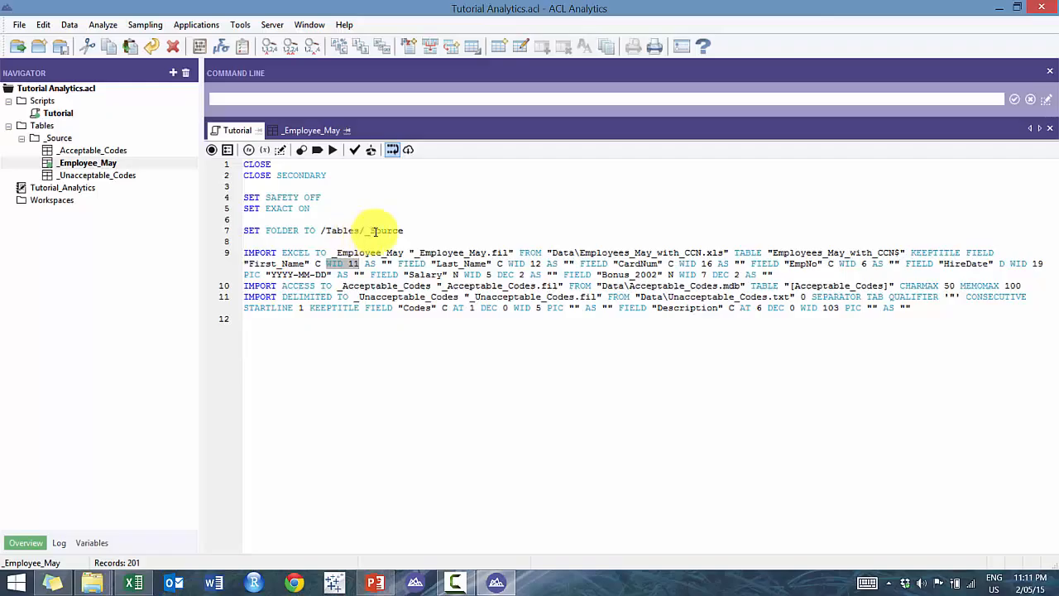
drag(369, 261, 389, 261)
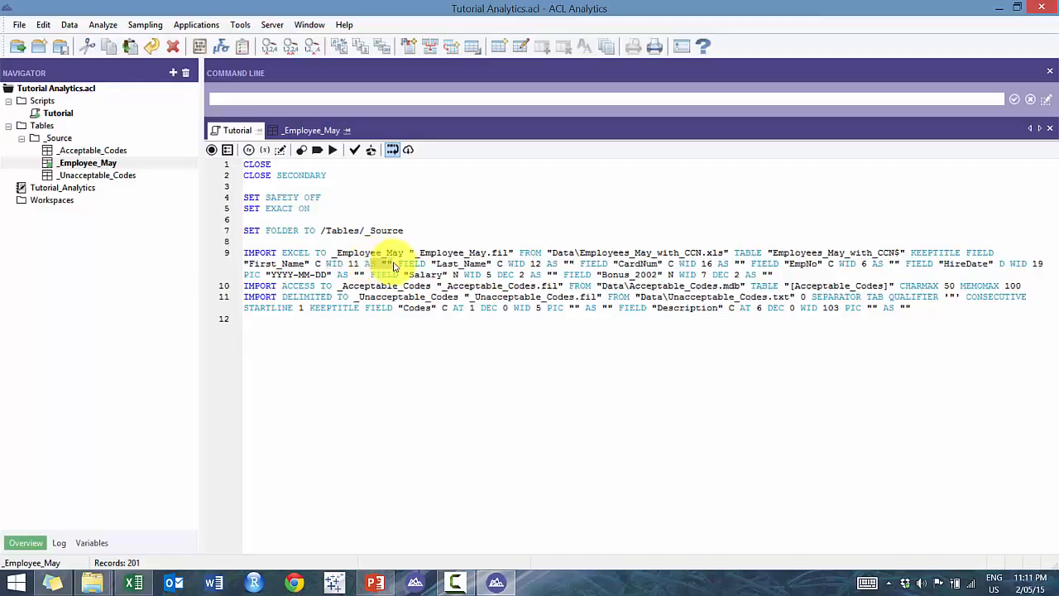
click(404, 265)
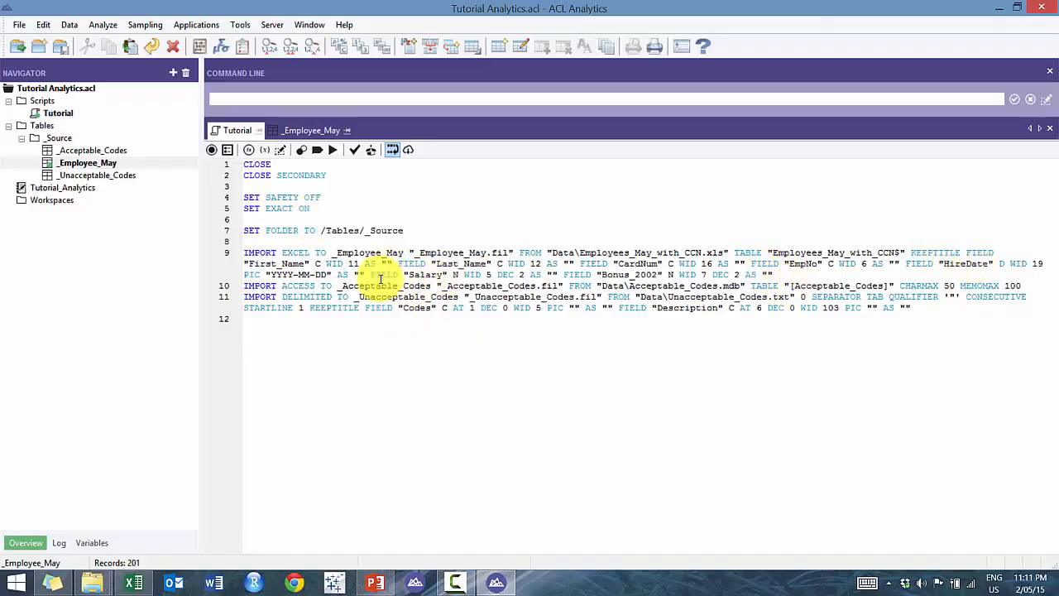
drag(370, 274, 554, 273)
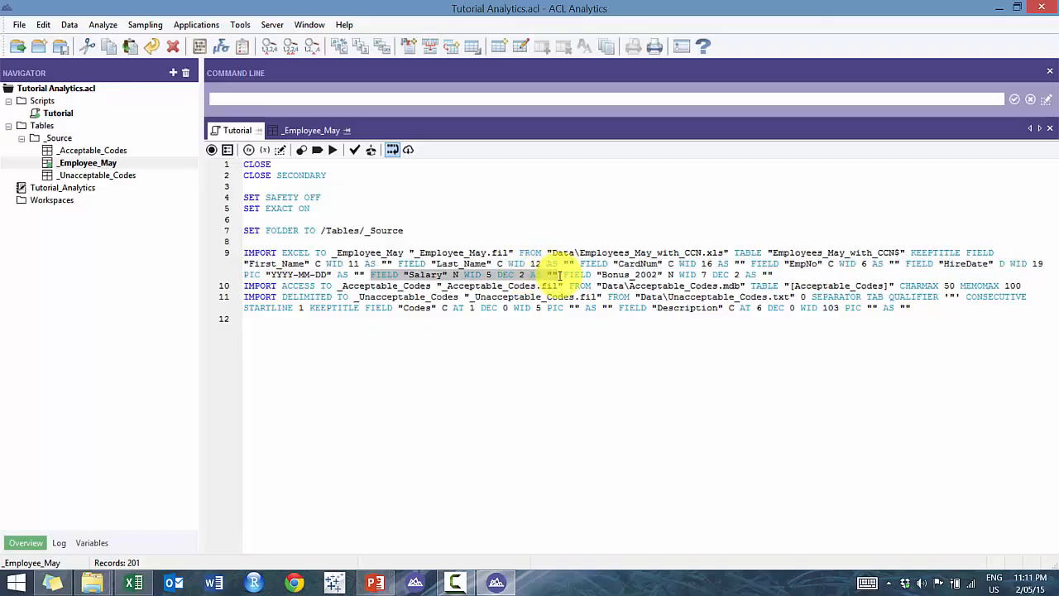
click(925, 258)
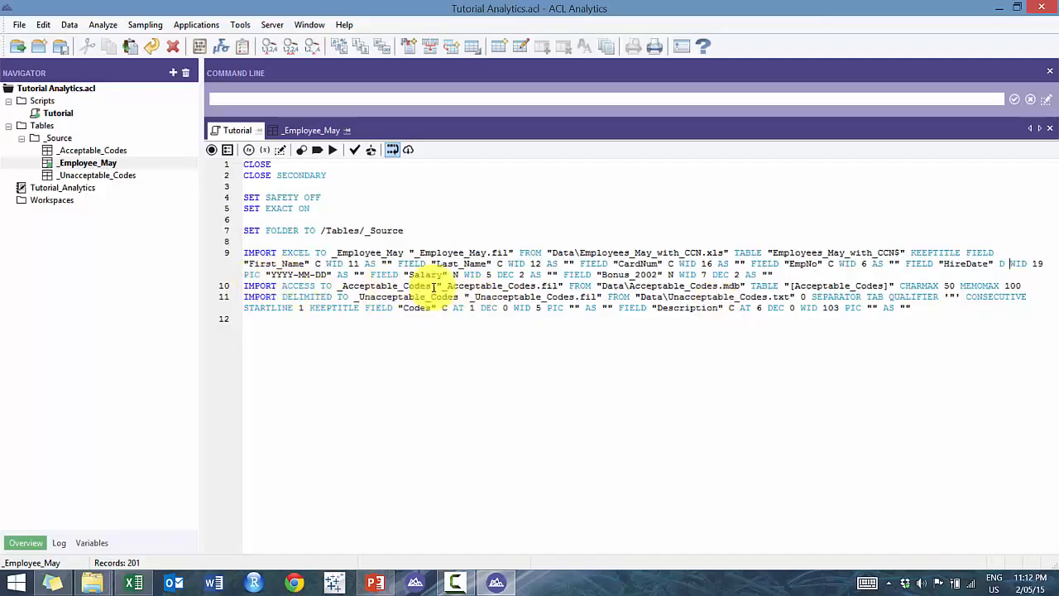
Step: Change the EmpNo field definition in the Excel import command to numeric type N with DEC 0
click(548, 253)
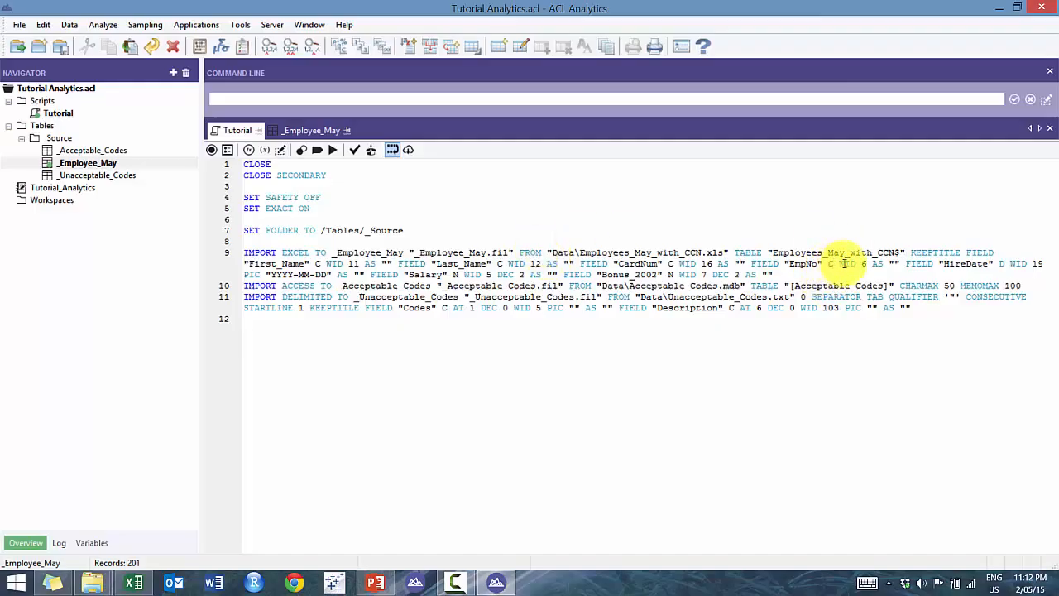
text(n)
key(BackSpace)
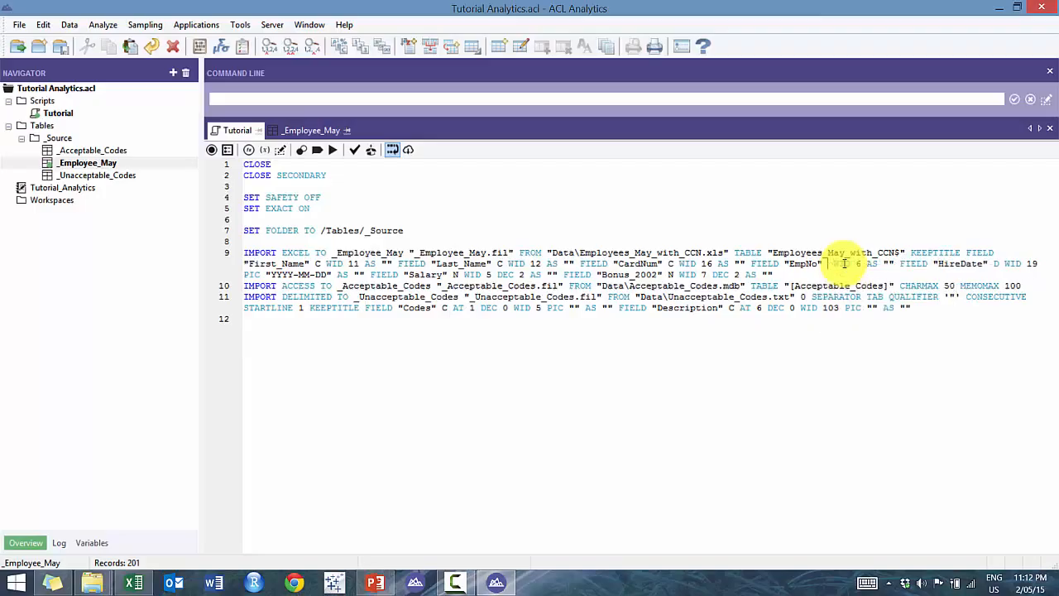
text(N)
click(875, 263)
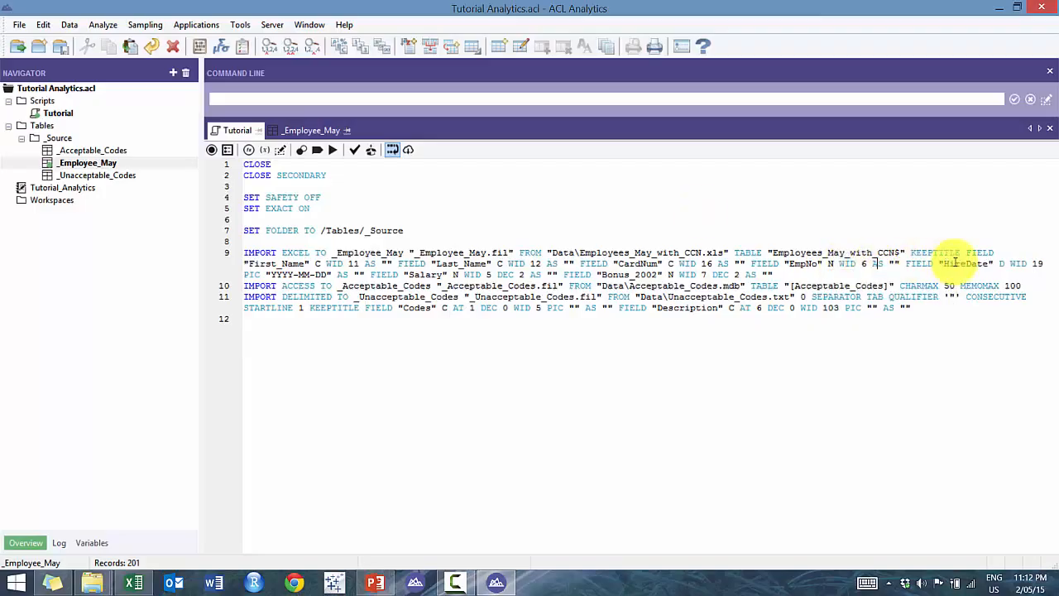
text(DEC )
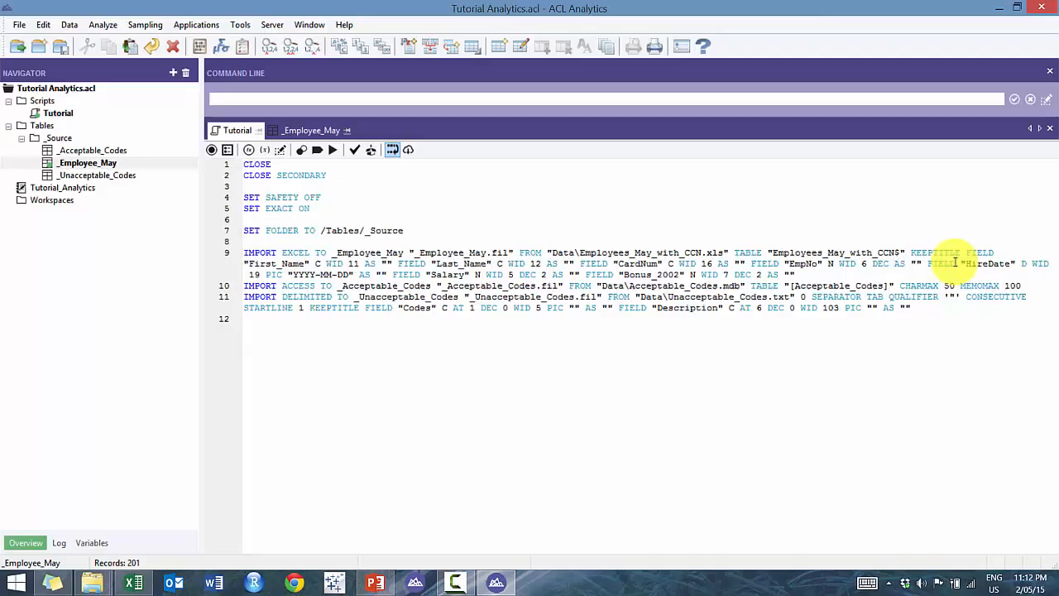
text(0)
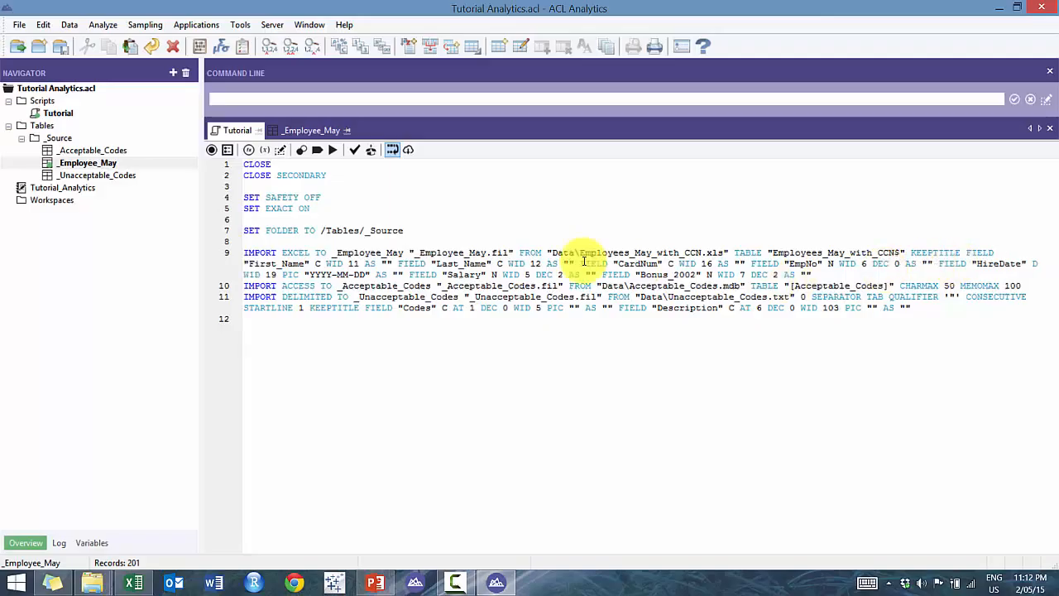
Step: Run the Tutorial script and check the EmpNo field's definition in the _Employee_May table layout
click(332, 150)
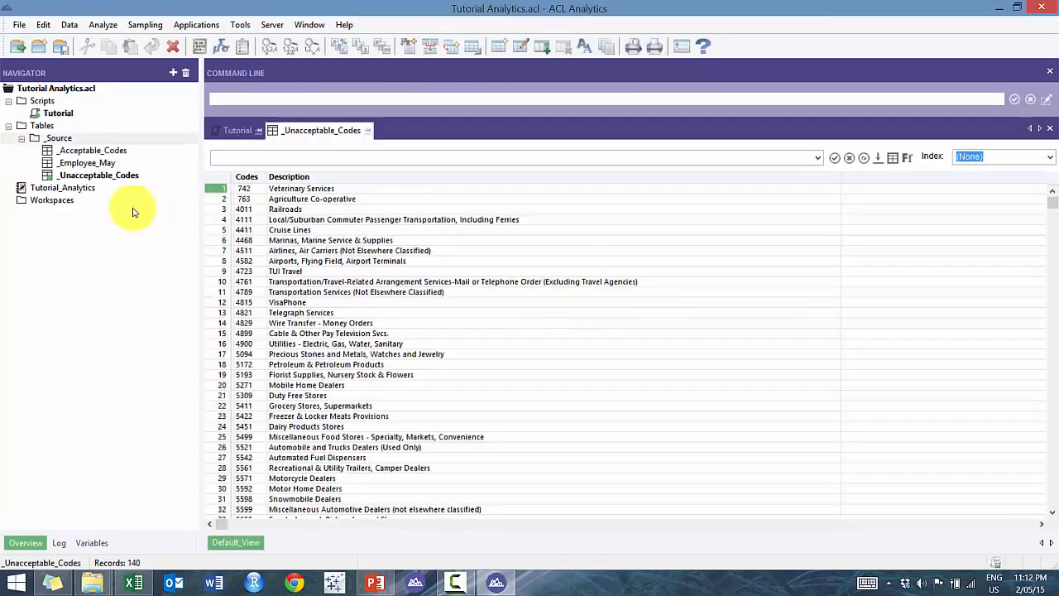
double_click(91, 162)
click(517, 48)
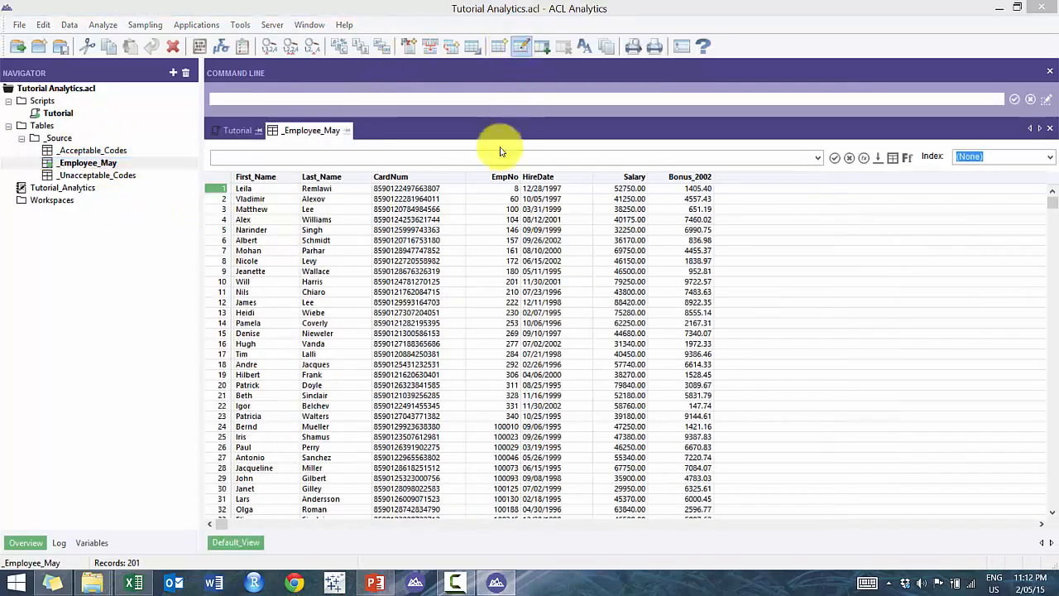
click(187, 173)
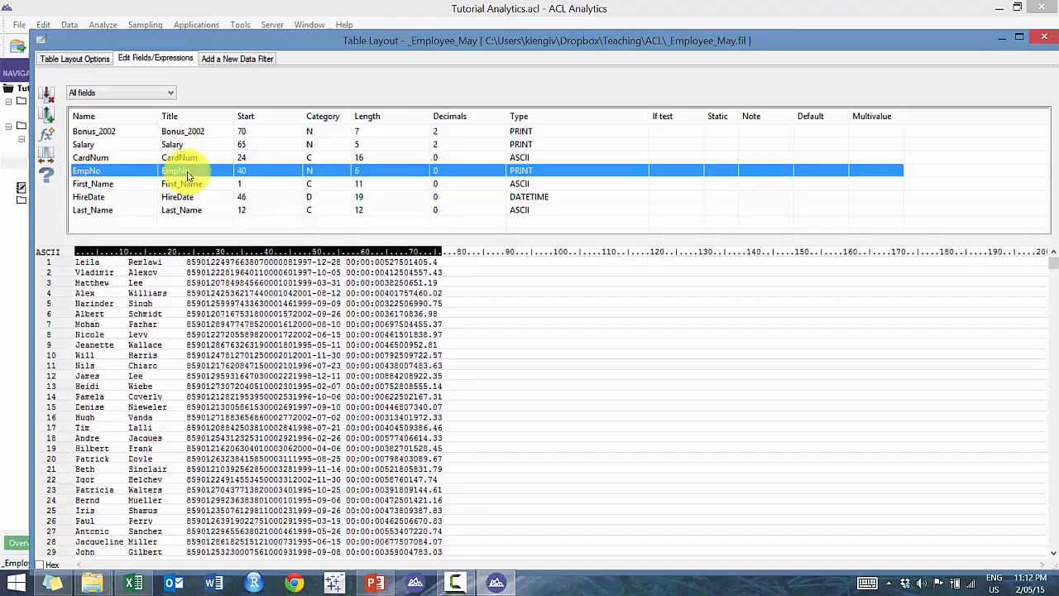
double_click(777, 50)
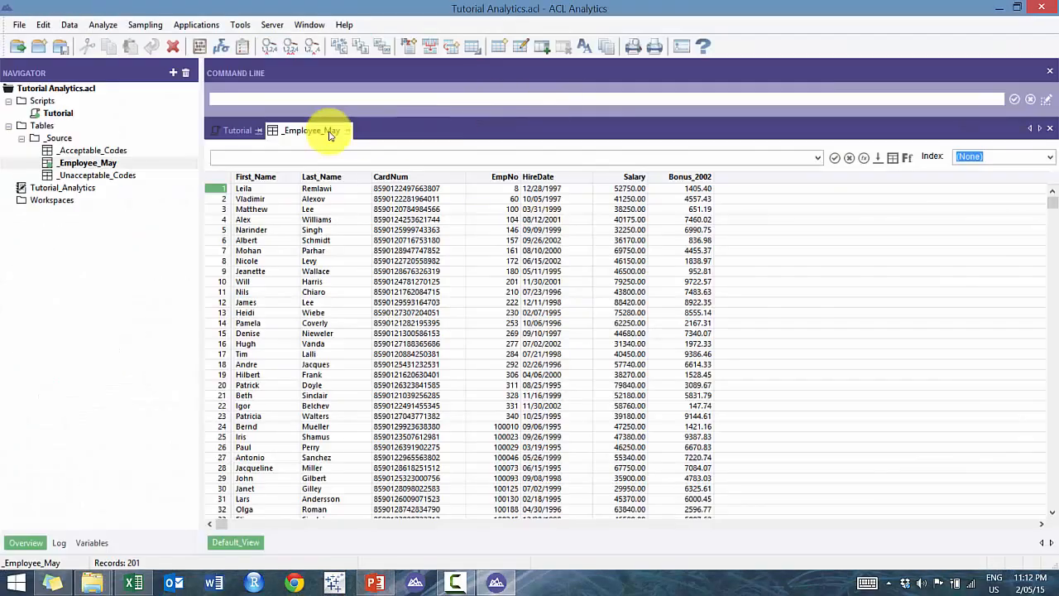
Step: Restore EmpNo in the script's Excel import command to character type C without a decimals setting
click(220, 130)
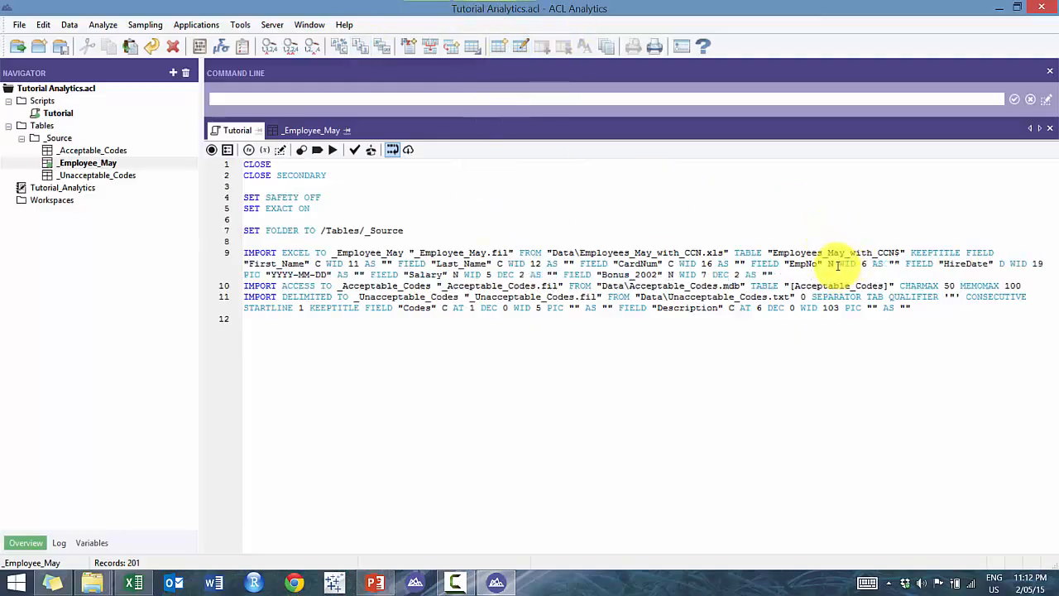
double_click(831, 263)
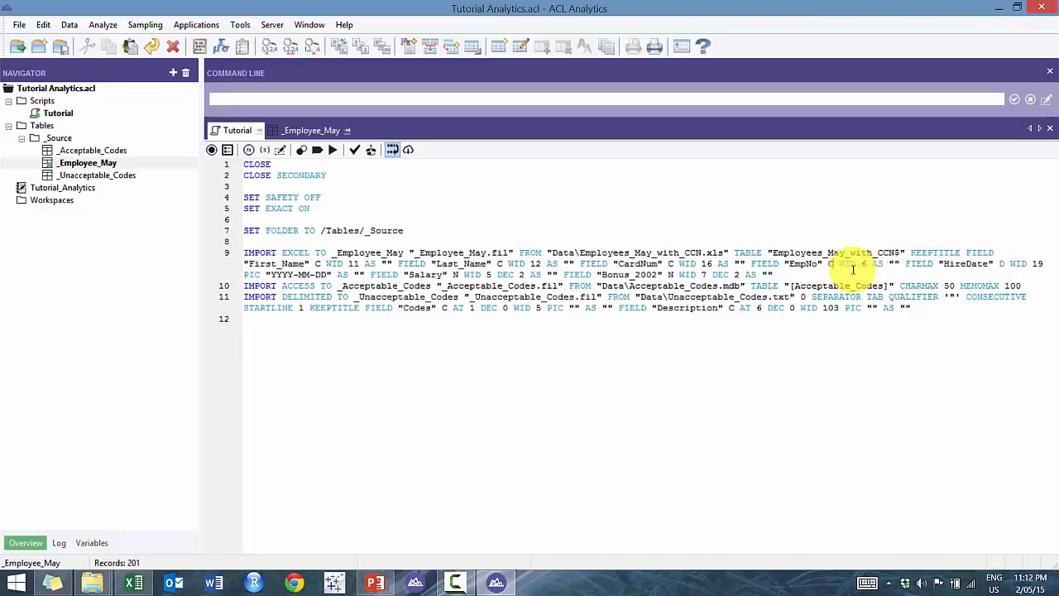
text(C)
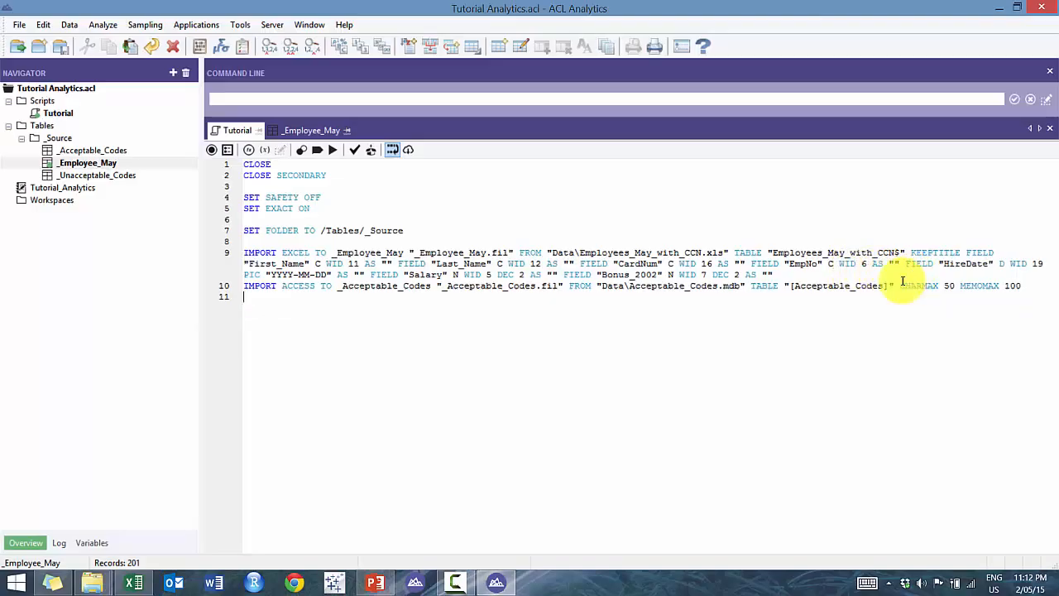
Step: Copy the IMPORT DELIMITED command for _Unacceptable_Codes from the log back into the script below the Access import, then return to the project overview
click(59, 542)
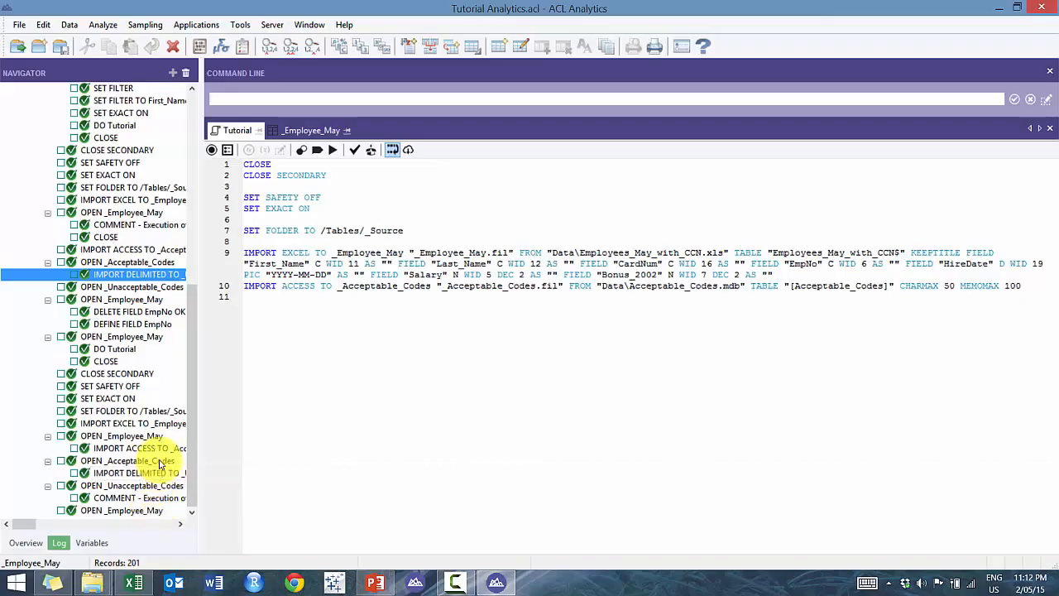
click(161, 472)
double_click(162, 472)
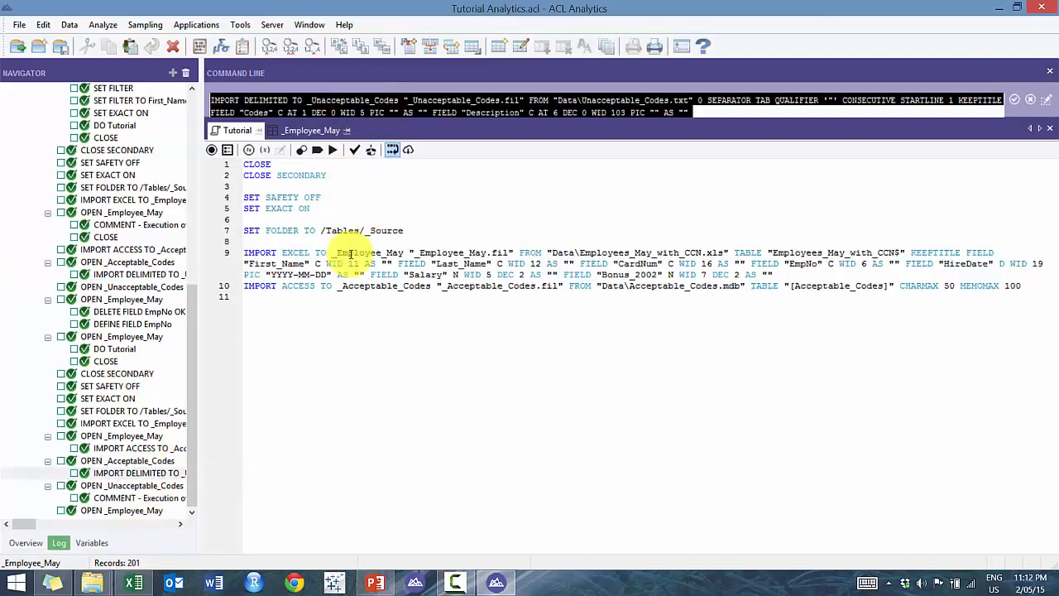
text(IMPORT DELIMITED TO _Unacceptable_Codes "_Unacceptable_Codes.fil" FROM "Data\Unacceptable_Codes.txt" 0 SEPARATOR TAB QUALIFIER '"' CONSECUTIVE STARTLINE 1 KEEPTITLE FIELD "Codes" C AT 1 DEC 0 WID 5 PIC "" AS "" FIELD "Description" C AT 6 DEC 0 WID 103 PIC "" AS "")
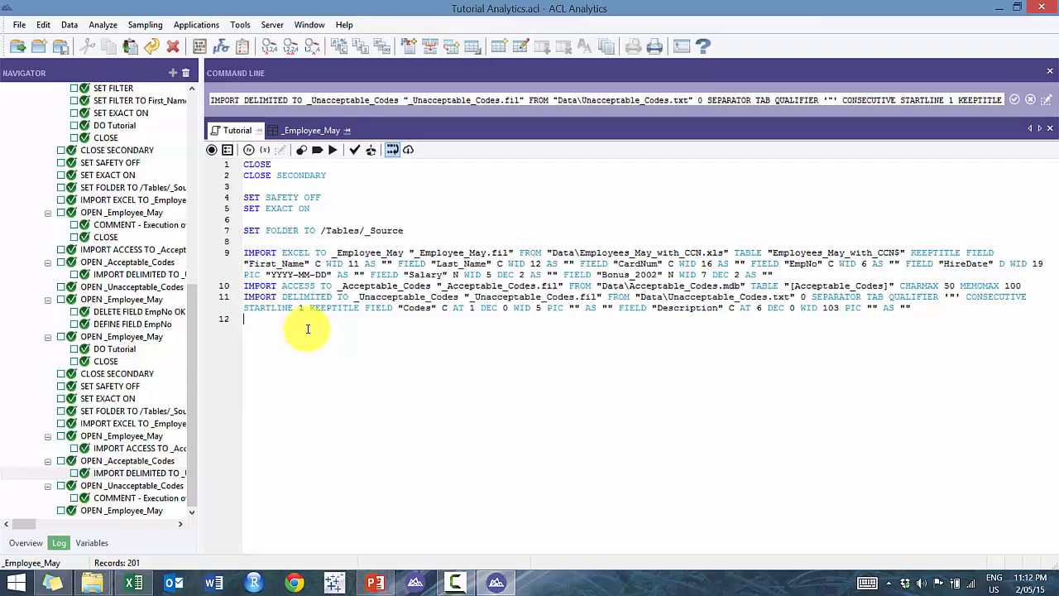
click(25, 543)
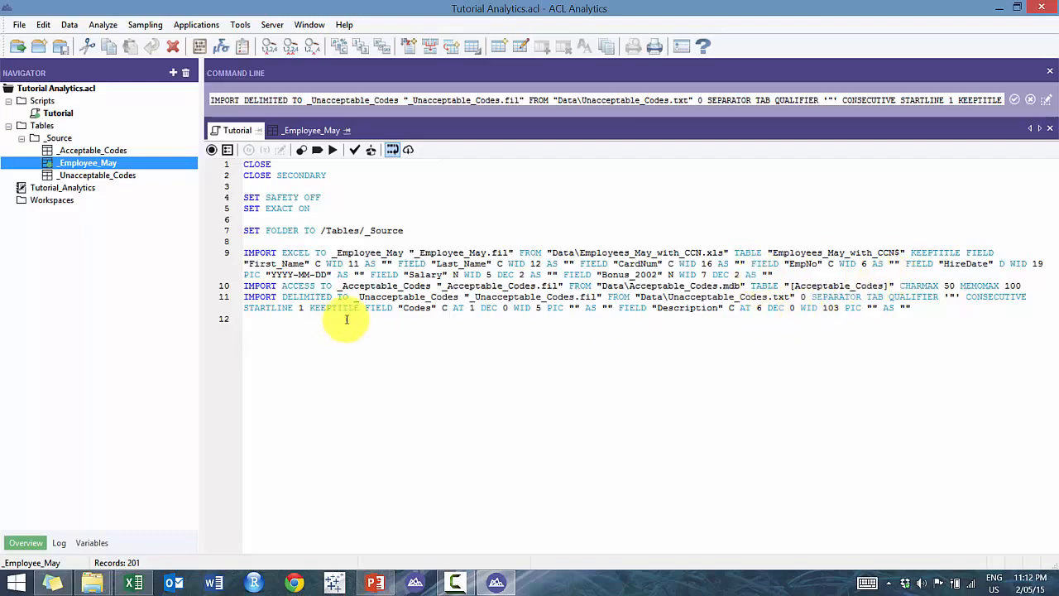
Step: Examine the Access import command's output table, source file and table name, and its CHARMAX and MEMOMAX parameters
drag(254, 287, 488, 286)
drag(395, 287, 381, 286)
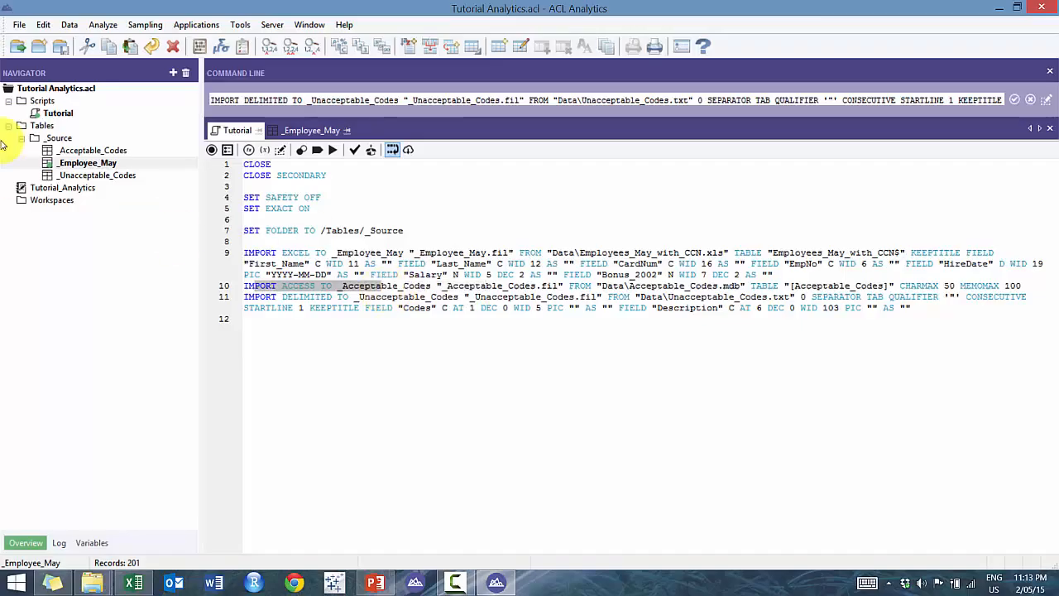
drag(454, 288, 908, 285)
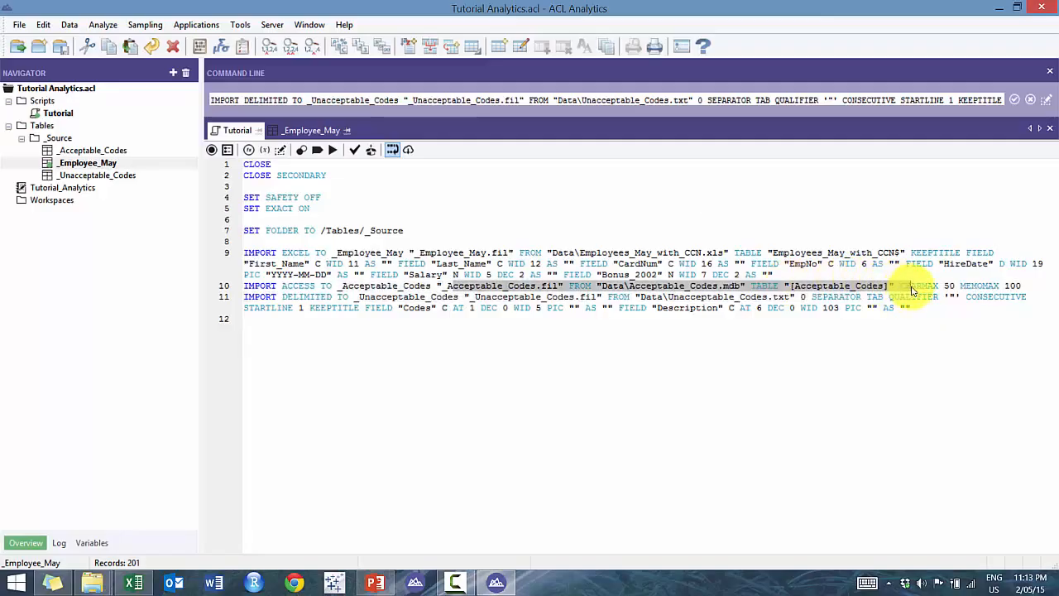
click(943, 285)
click(1004, 286)
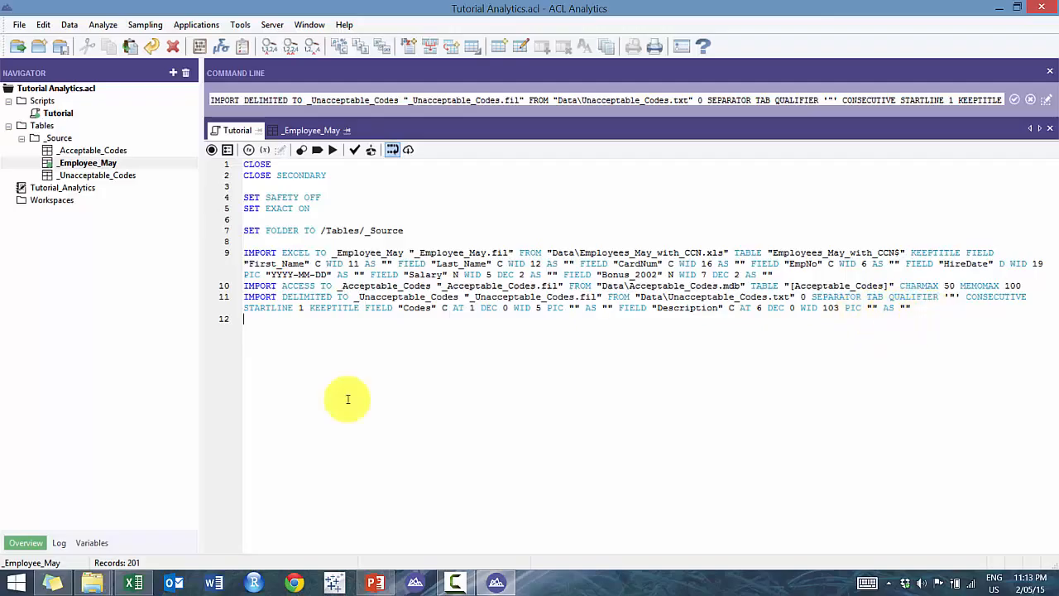
Step: Review the delimited import command's separator and text qualifier, and the Codes field's start position and decimals
drag(248, 326, 243, 297)
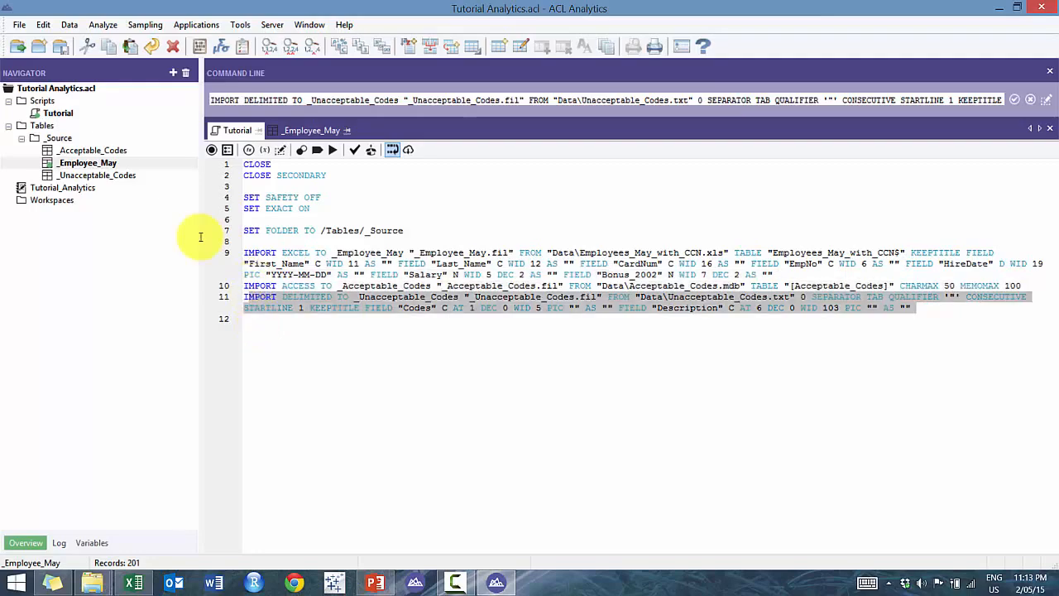
click(274, 297)
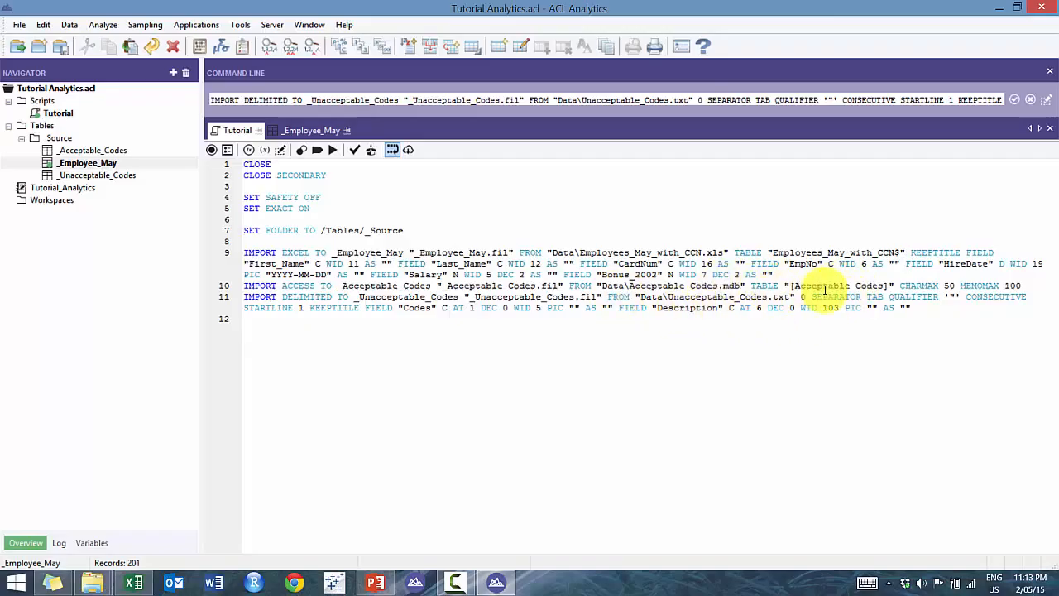
double_click(875, 296)
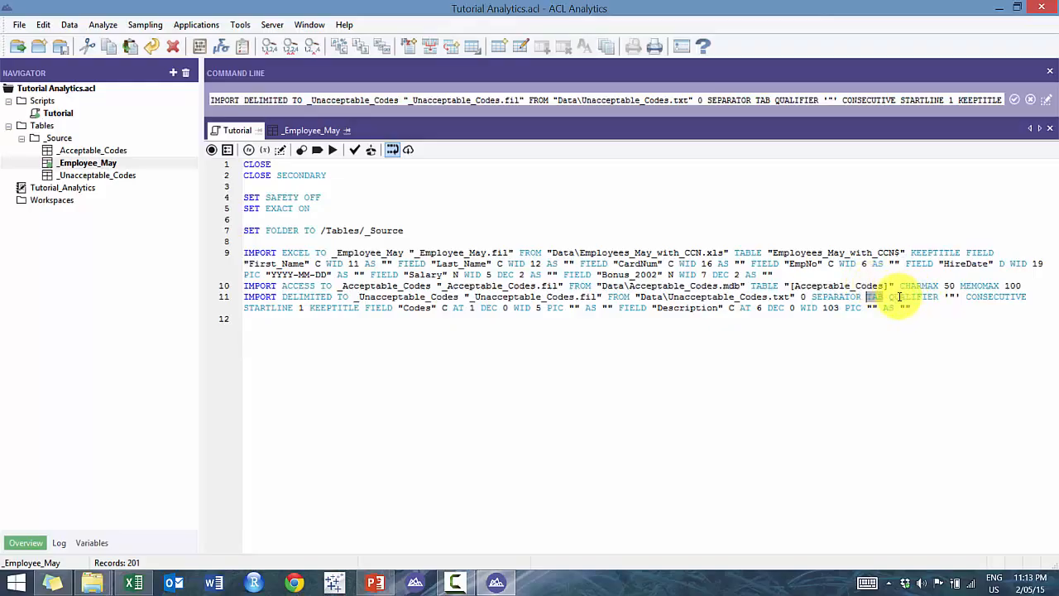
drag(900, 296, 966, 297)
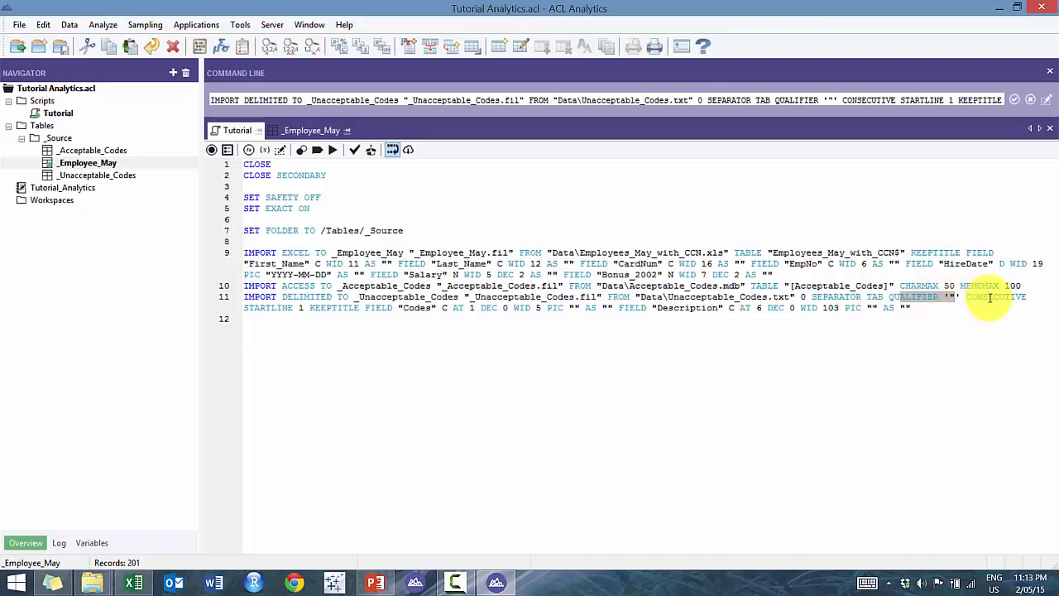
click(955, 300)
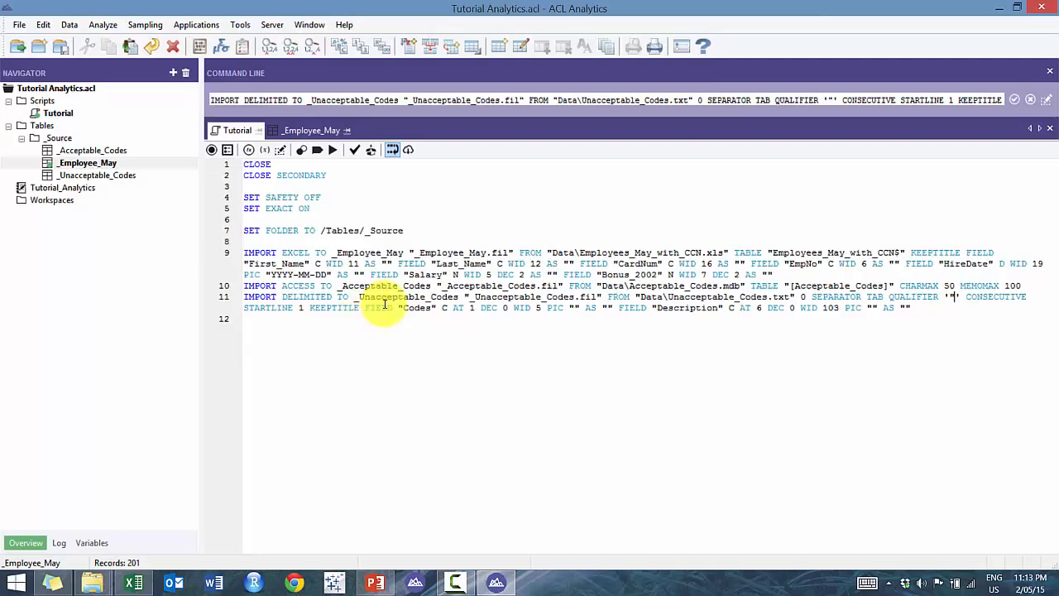
double_click(471, 307)
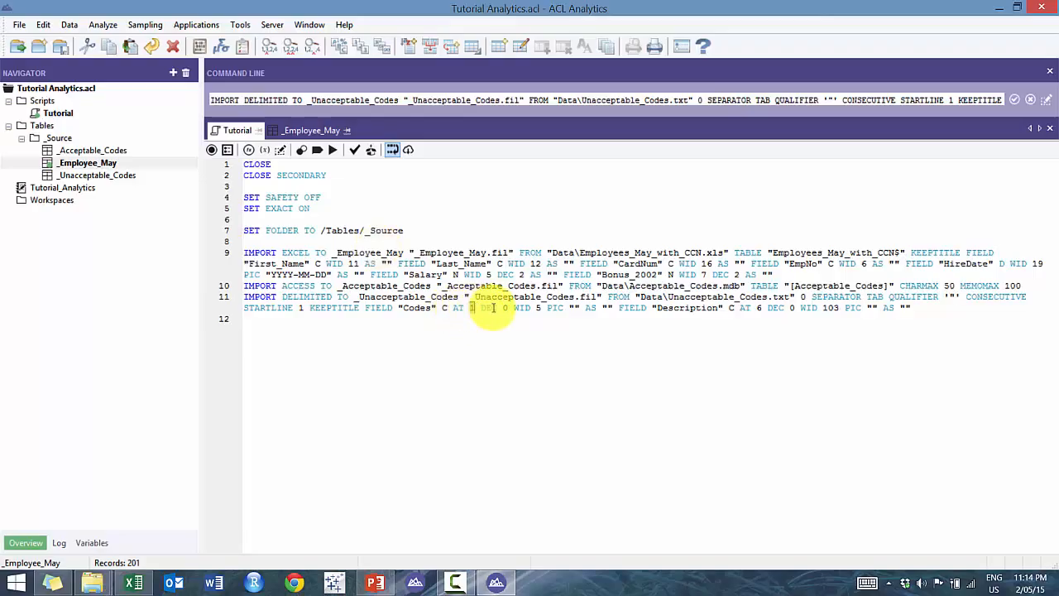
click(493, 307)
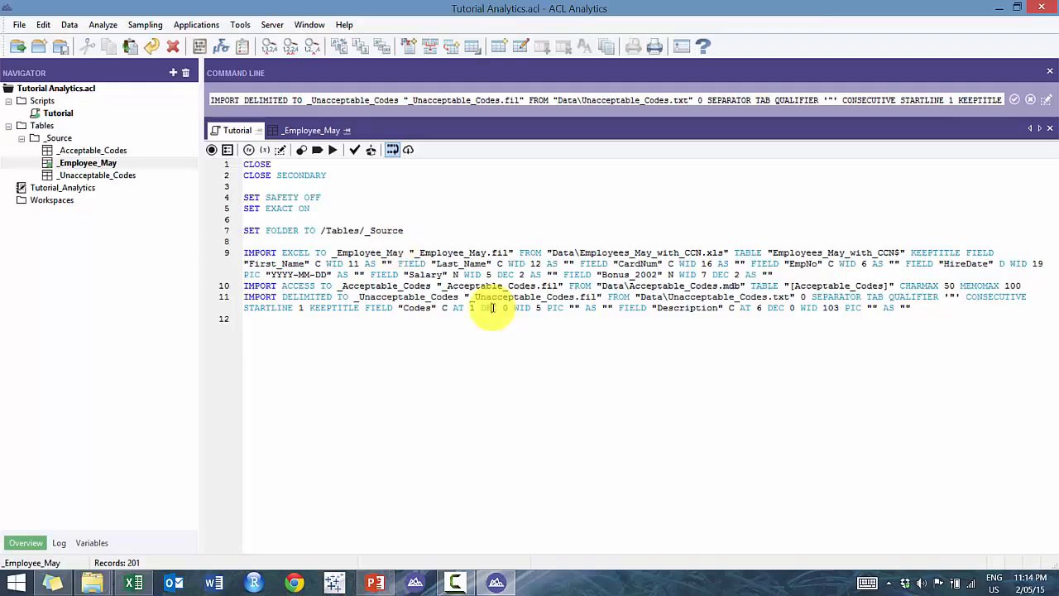